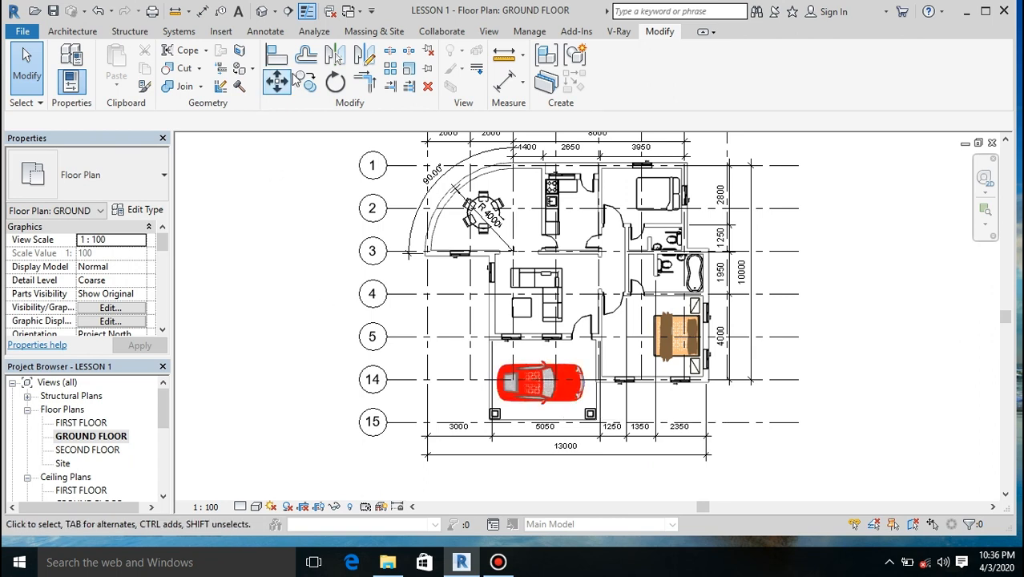
Step: Start a roof by footprint from the ground floor plan and assign it to the FIRST FLOOR level
click(77, 32)
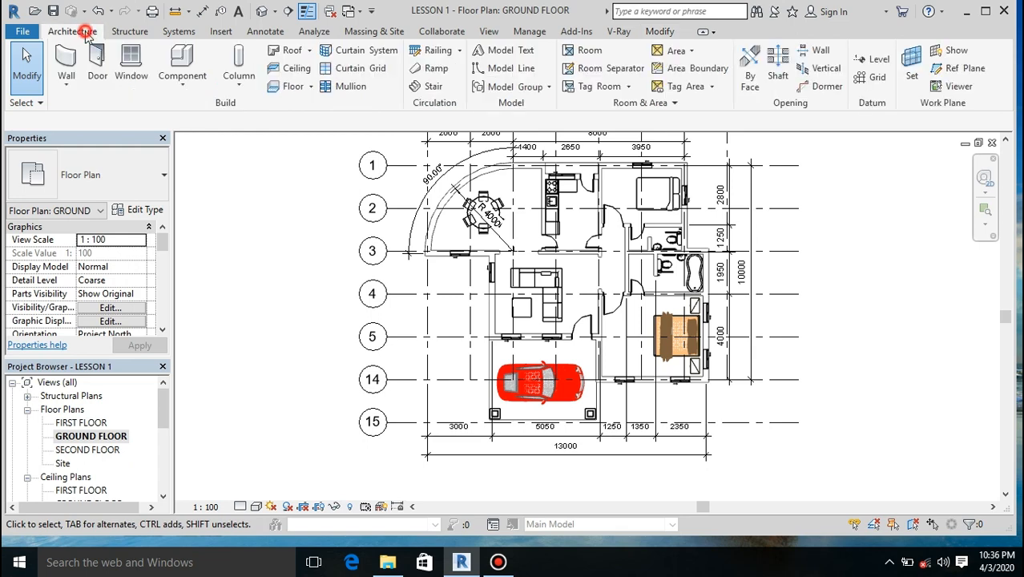
click(282, 54)
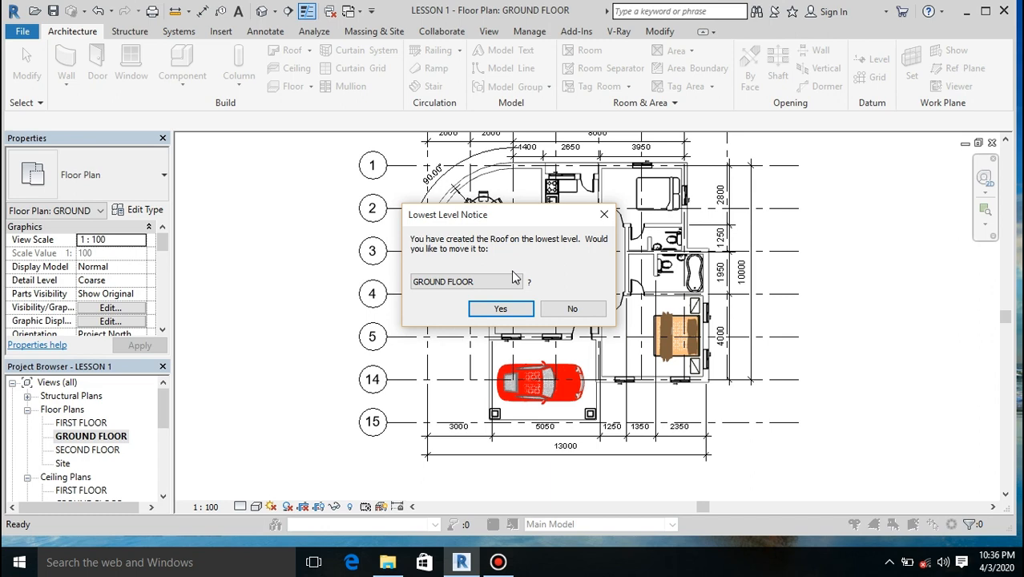
click(517, 281)
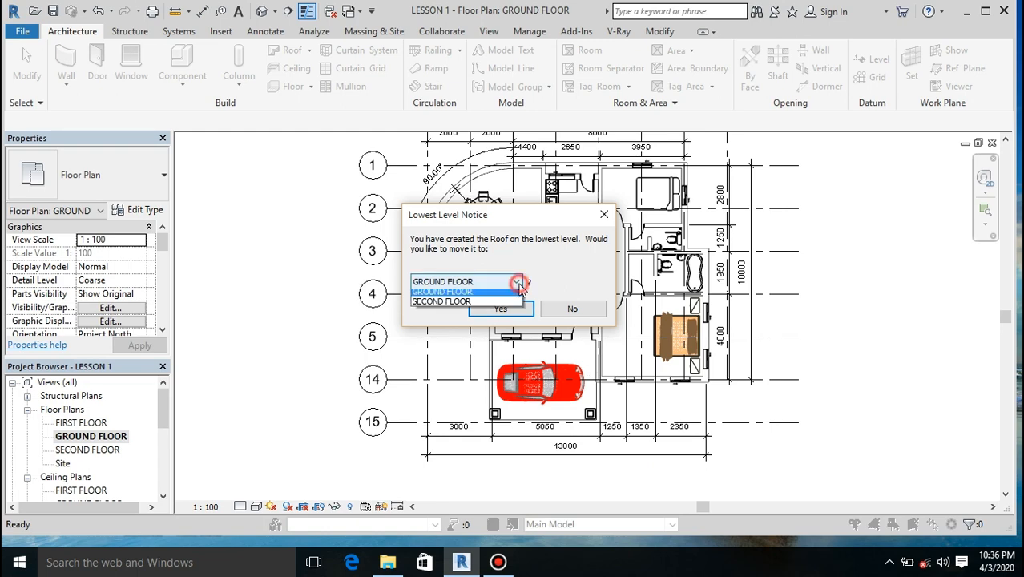
click(507, 295)
click(502, 309)
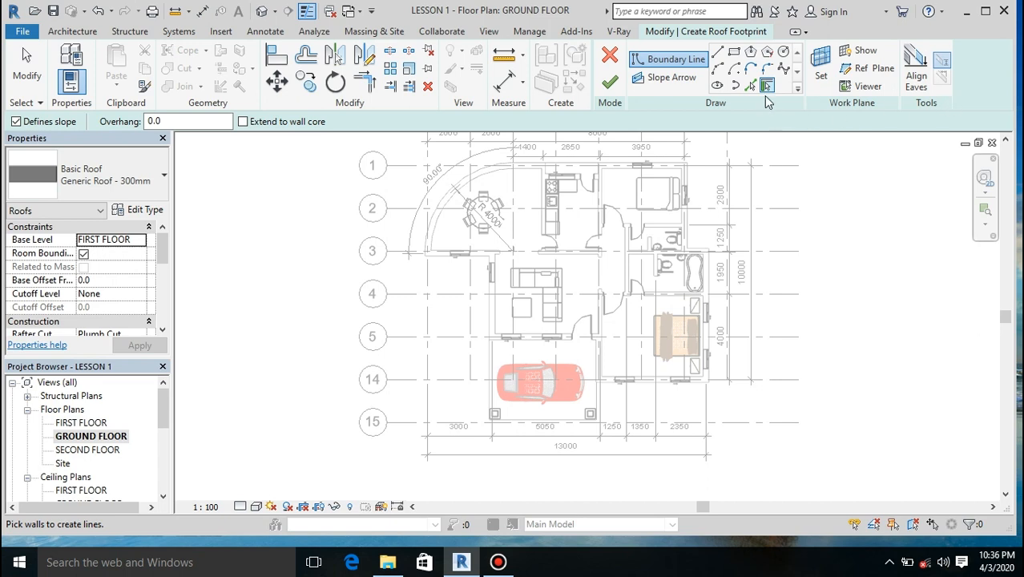
Step: Create a slope-defining roof boundary line offset 500 mm outward from the curved dining room wall using Pick Lines
click(425, 226)
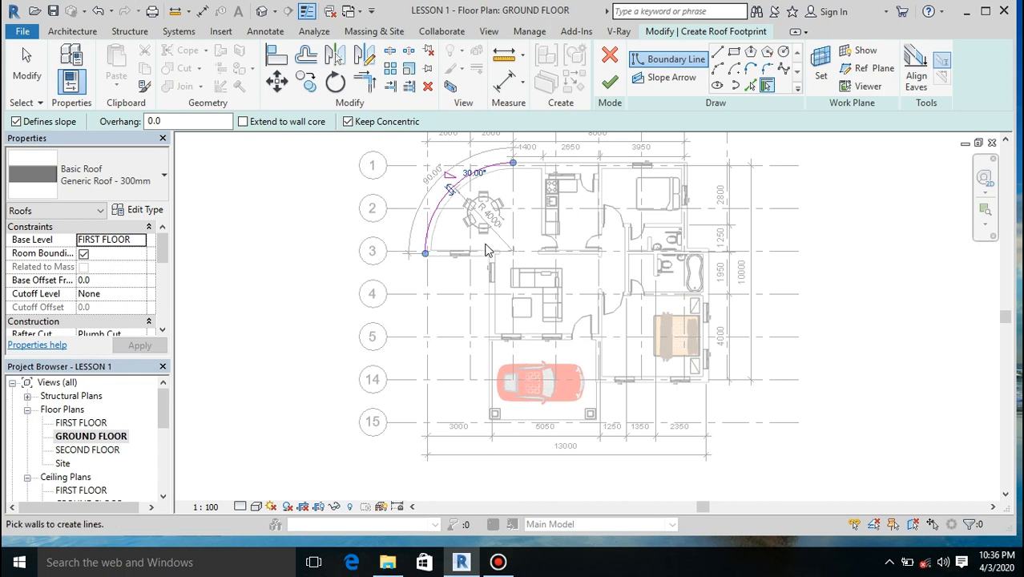
key(ctrl+z)
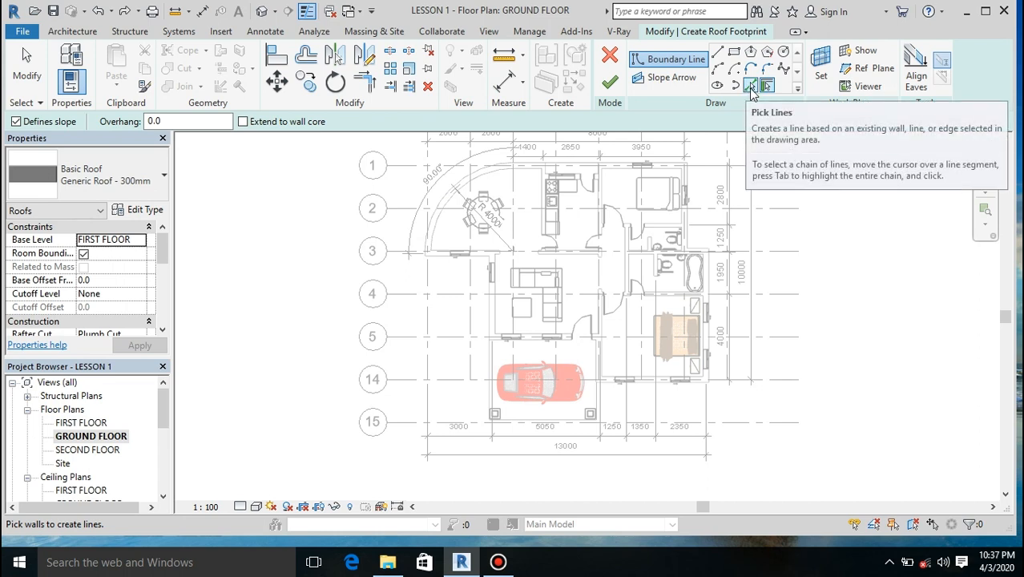
click(749, 86)
click(177, 122)
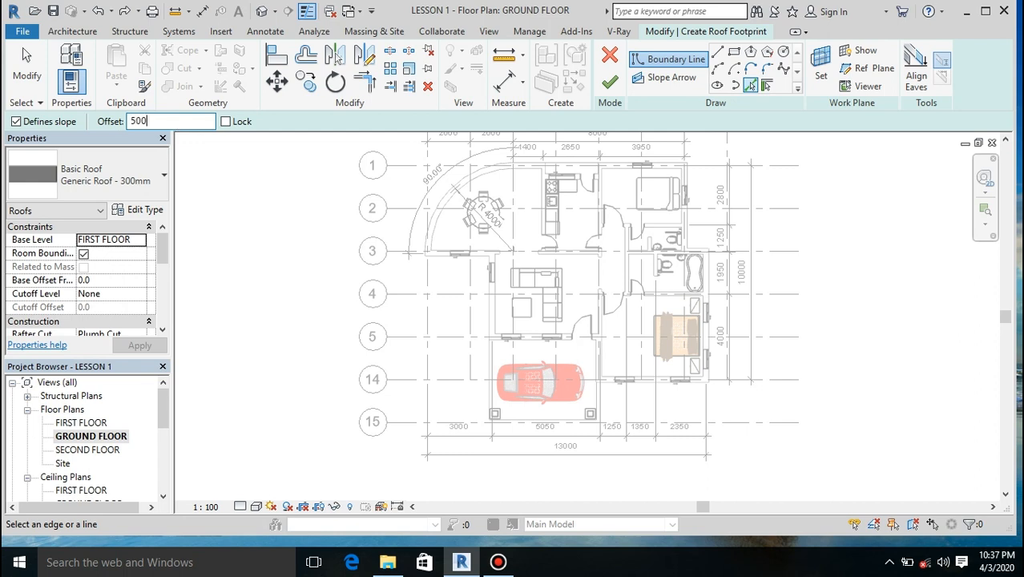
key(Return)
click(446, 193)
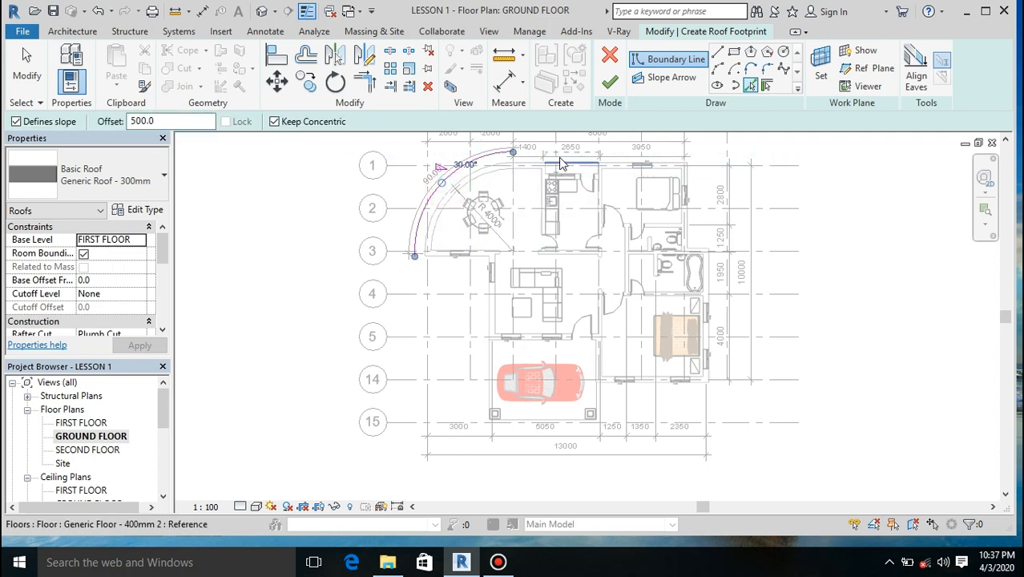
Step: Add 500 mm offset boundary lines outside the kitchen wall on grid 1, the upper bedroom and bathroom side walls, and the short jog between them
click(560, 164)
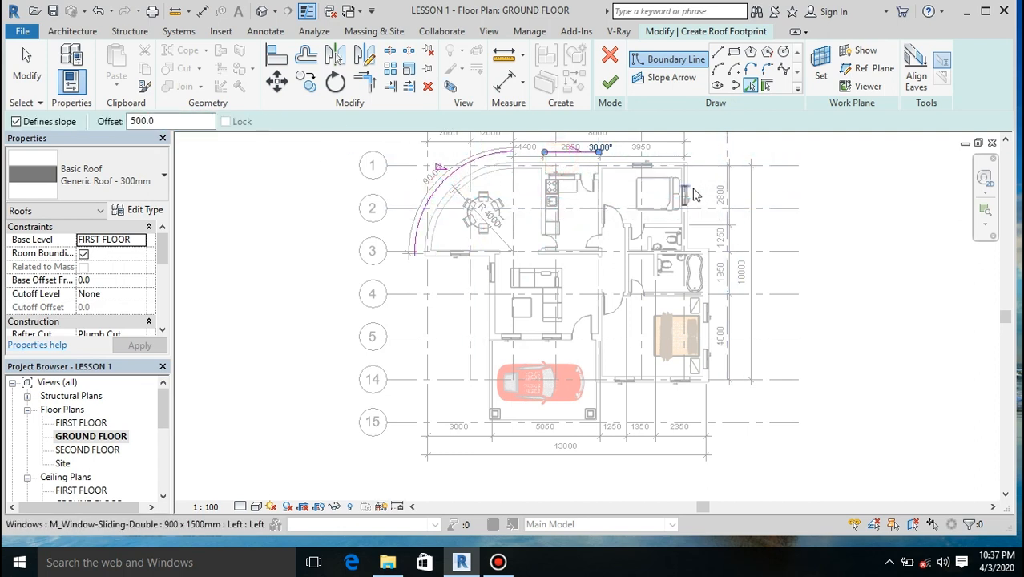
click(692, 183)
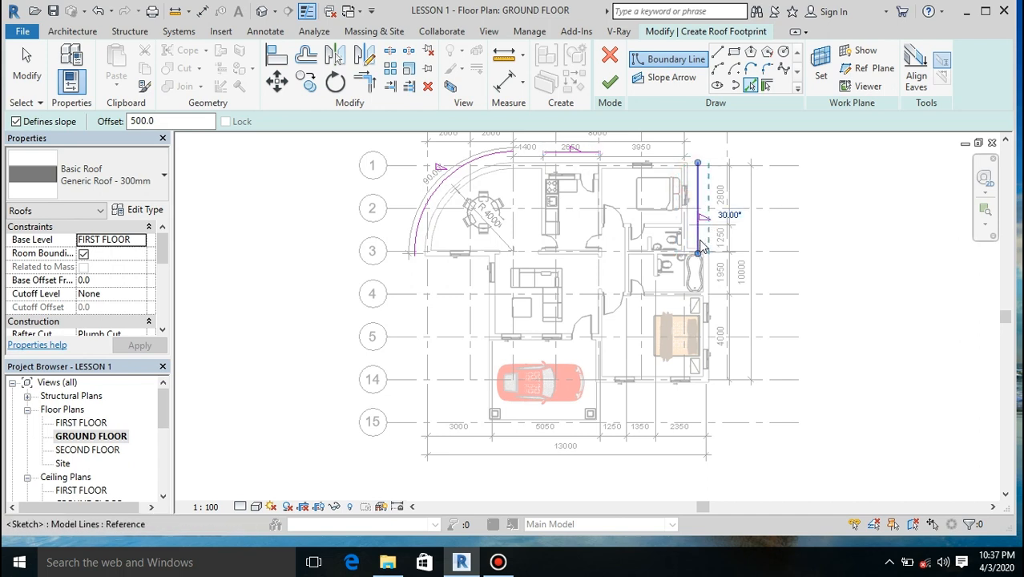
click(701, 249)
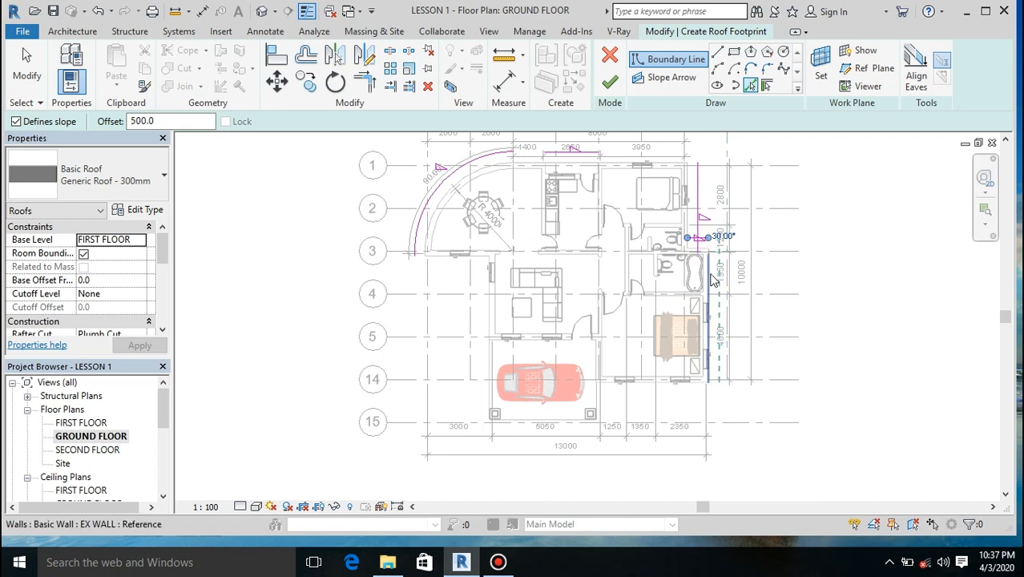
scroll(705, 269, up, 3)
click(712, 282)
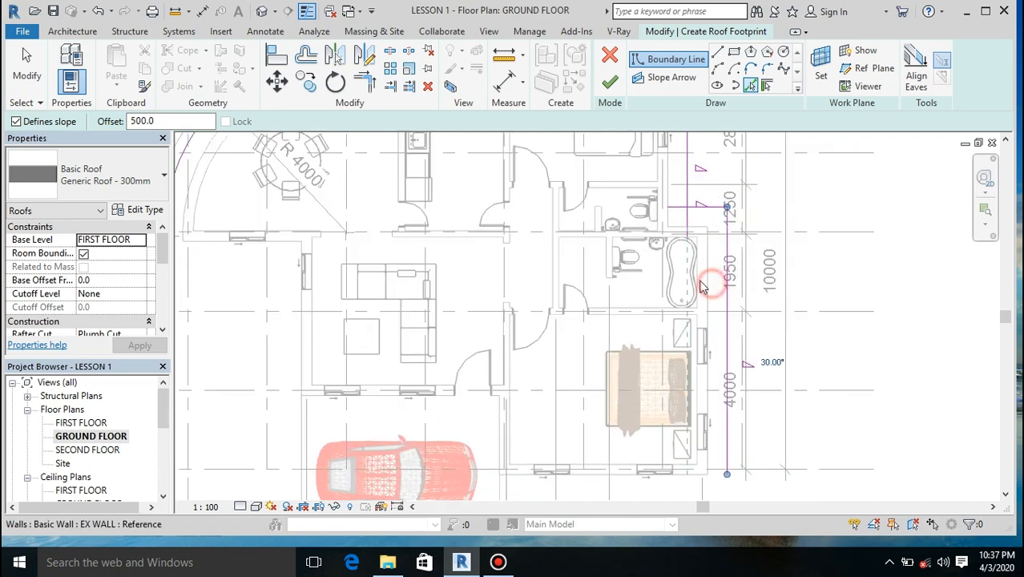
Step: Add 500 mm offset boundary lines outside the lower bedroom's window wall on grid 14, the adjoining carport side, and the carport front
scroll(669, 373, down, 3)
scroll(635, 456, up, 4)
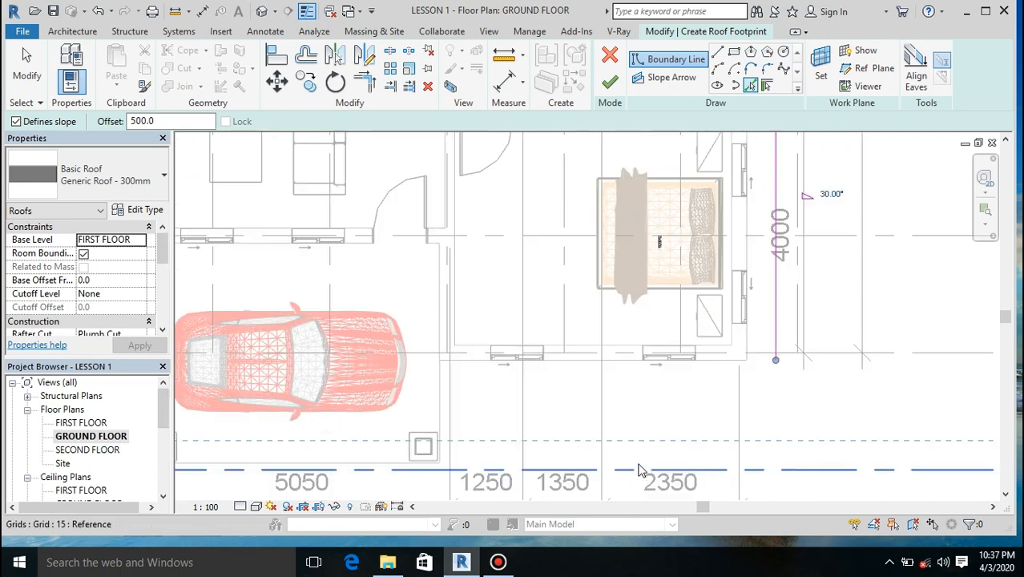
click(609, 346)
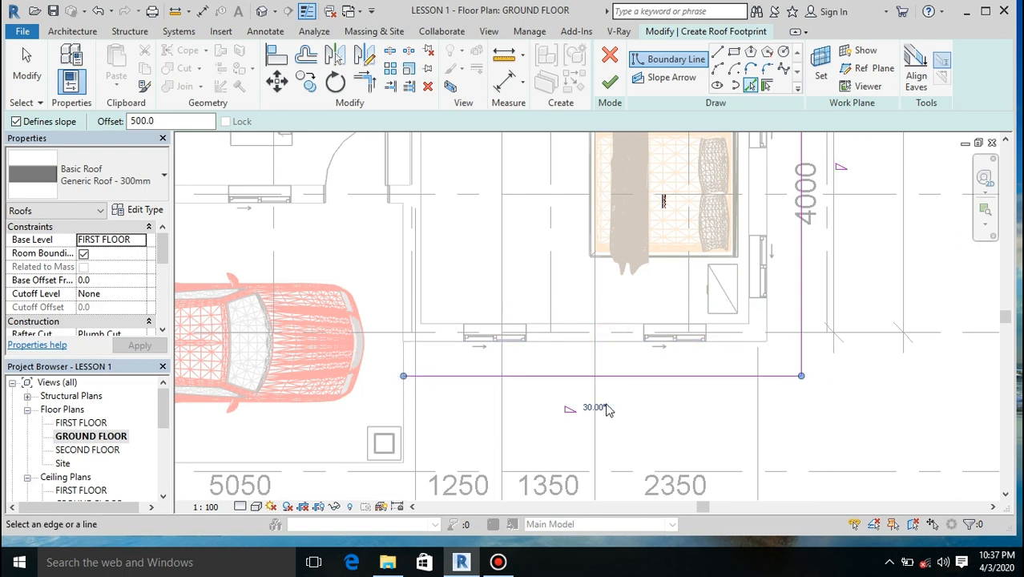
click(407, 420)
scroll(396, 456, down, 1)
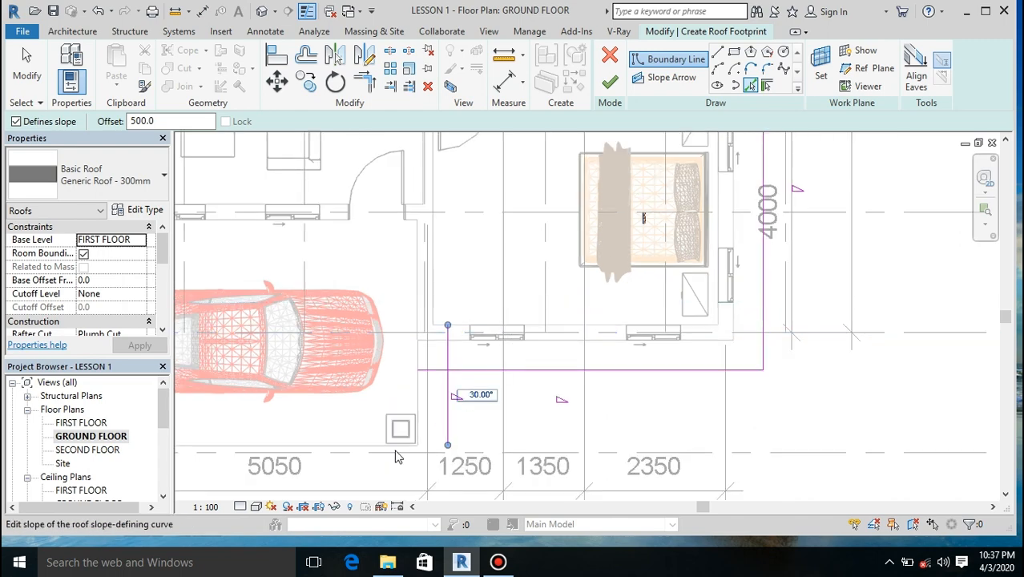
click(349, 450)
scroll(479, 312, down, 2)
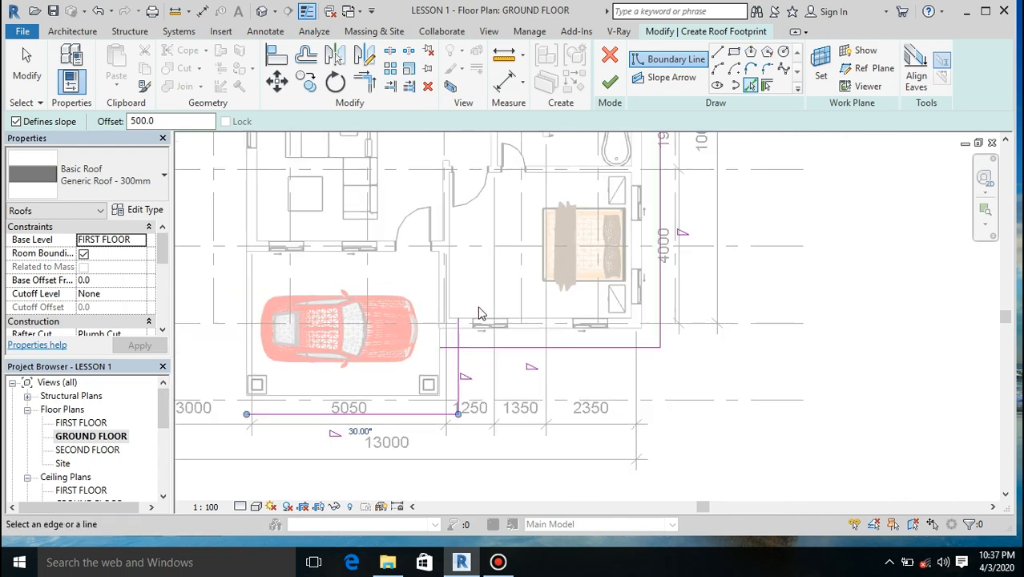
Step: Add 500 mm offset boundary lines along the carport's outer side behind the car and outside the dining room wall on grid 3
scroll(479, 312, down, 1)
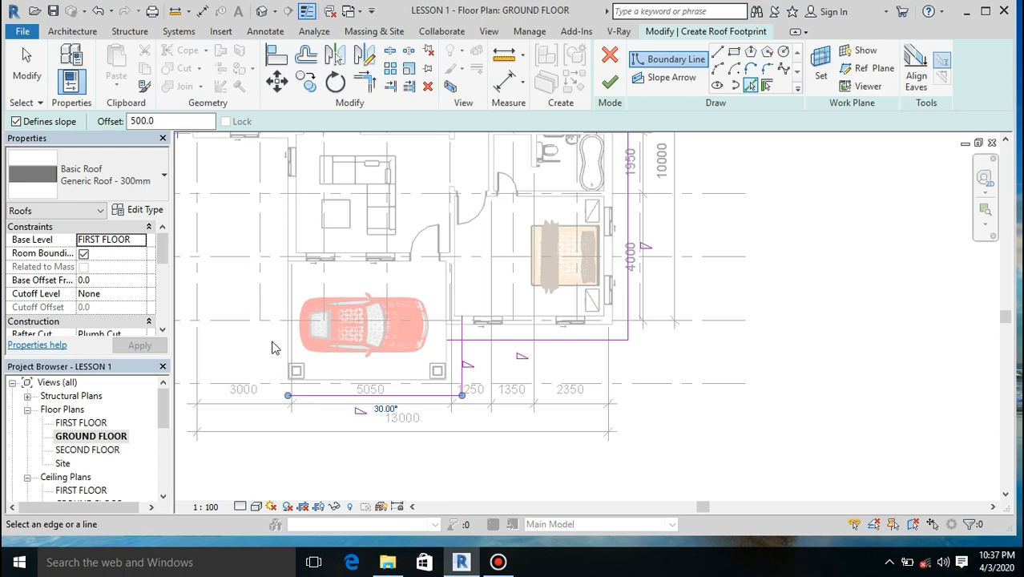
scroll(276, 360, up, 3)
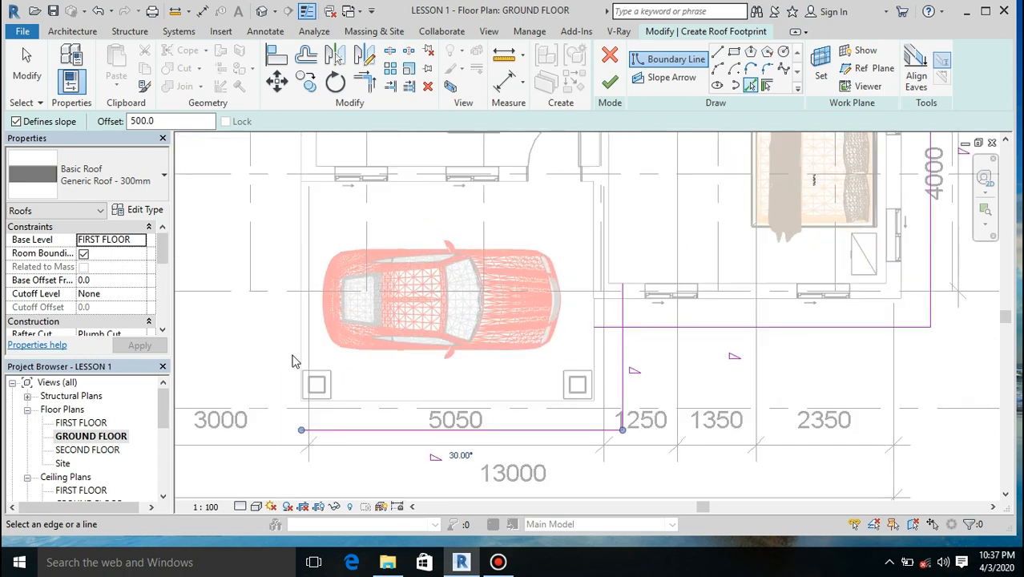
click(303, 355)
scroll(354, 406, down, 2)
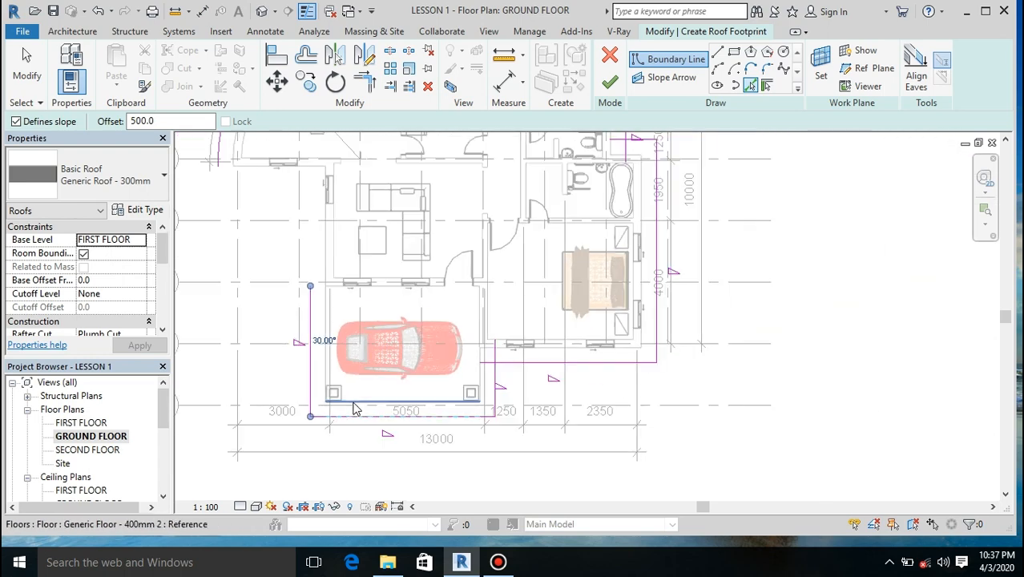
scroll(354, 409, down, 1)
scroll(271, 169, up, 2)
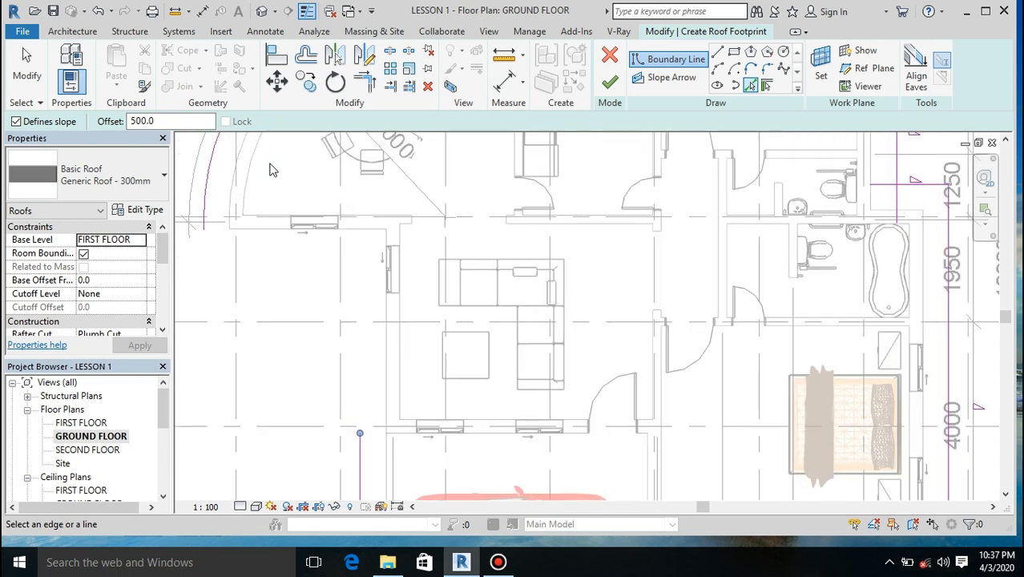
click(282, 231)
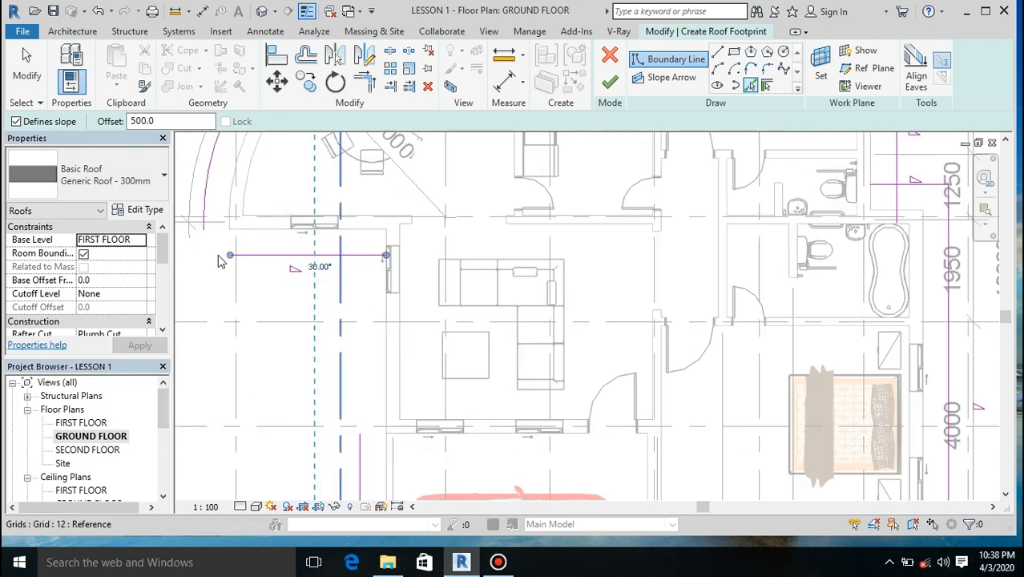
Step: Trim the dining room boundary line to corners with the curved boundary and the carport's outer side line
click(364, 83)
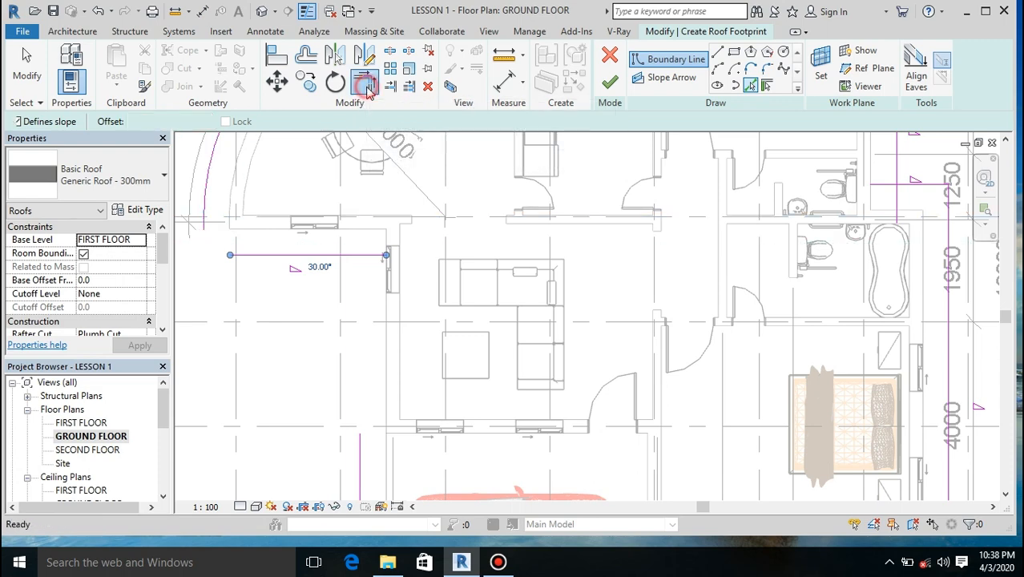
click(209, 192)
click(249, 254)
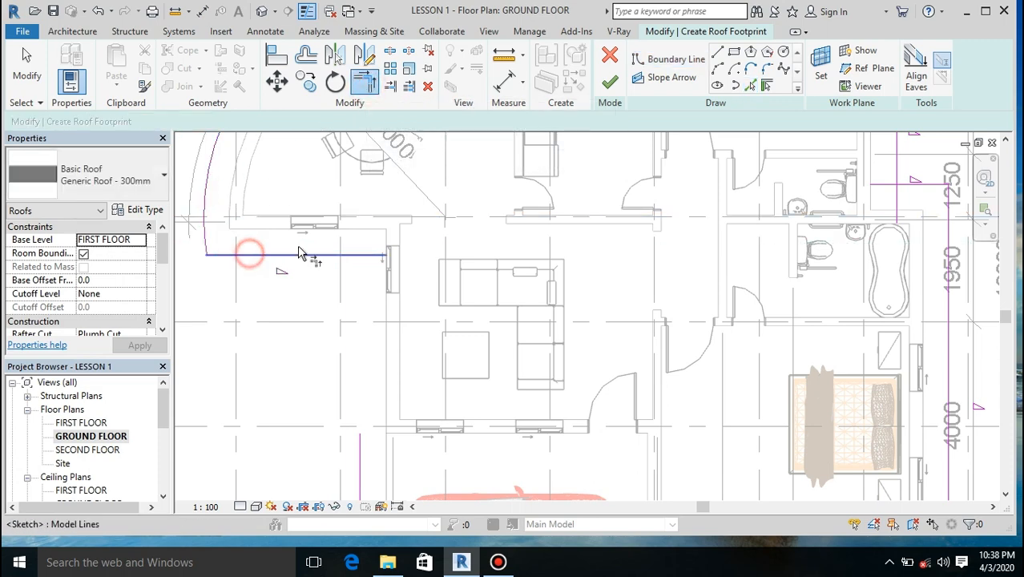
click(300, 255)
click(360, 455)
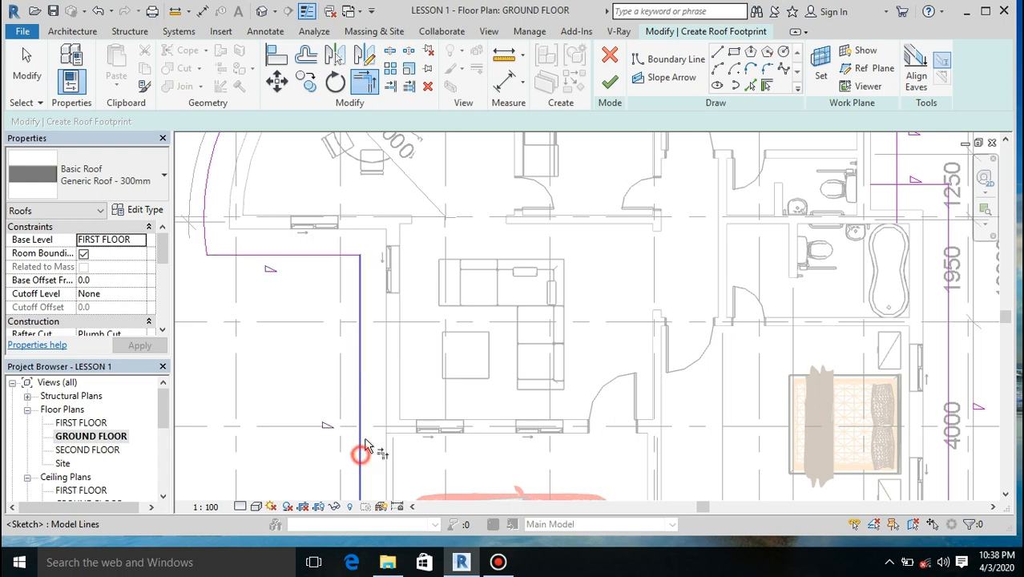
Step: Trim the boundary lines to corners where the lower bedroom meets the carport side and at the jog beside the bathrooms
scroll(420, 292, down, 5)
scroll(405, 418, up, 5)
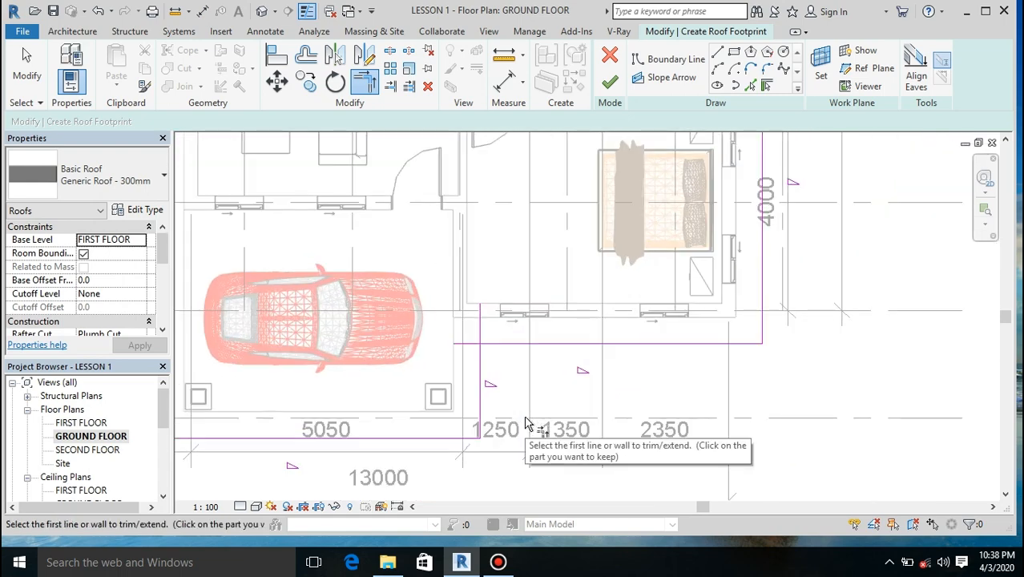
click(497, 344)
click(480, 373)
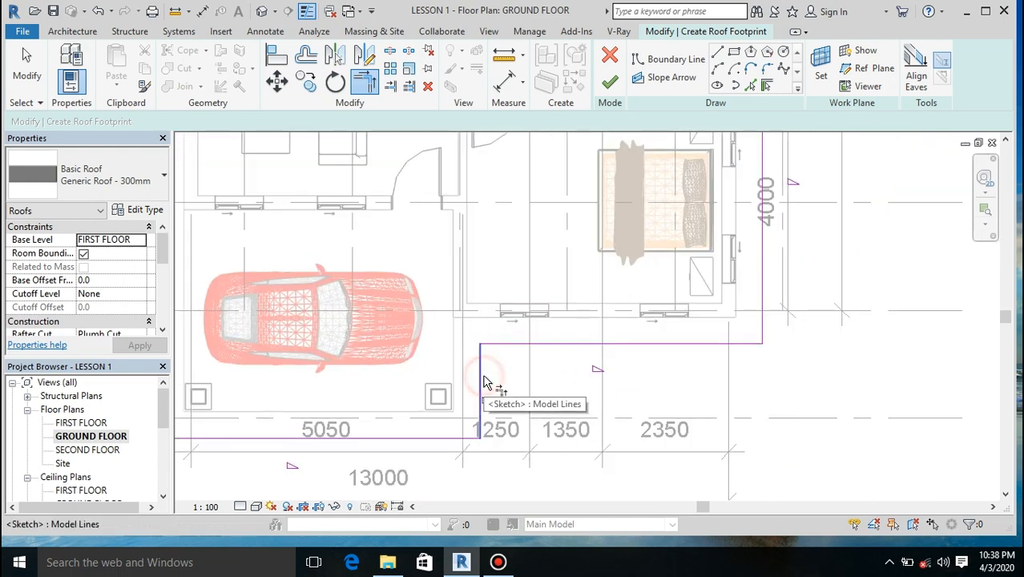
scroll(709, 427, down, 3)
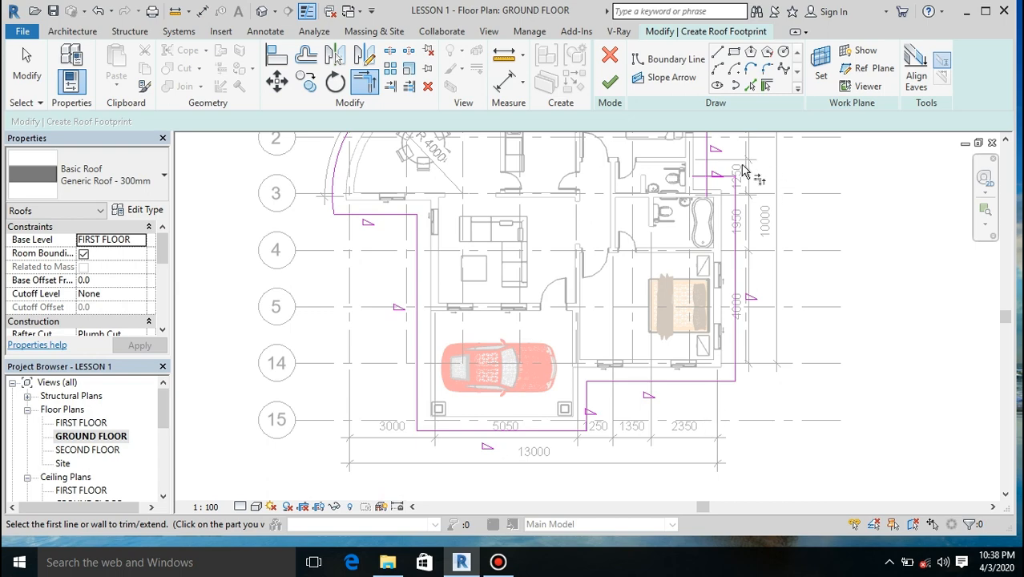
scroll(743, 170, up, 3)
click(674, 156)
click(710, 190)
Step: Join the kitchen boundary line to the curved boundary and the upper bedroom's side line with Trim/Extend to Corner, closing the footprint
scroll(612, 360, down, 5)
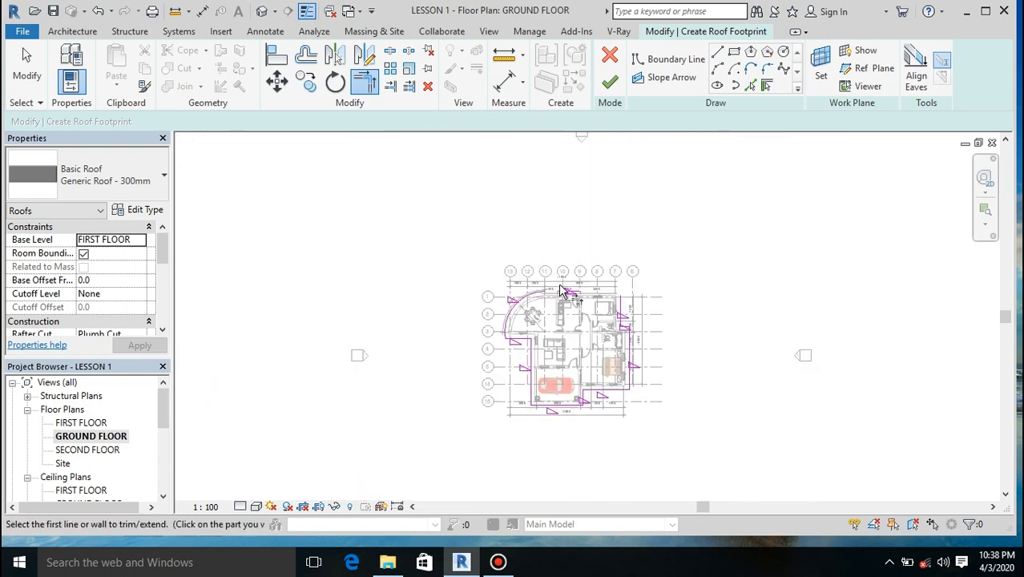
scroll(563, 292, up, 5)
click(449, 331)
click(563, 322)
click(613, 322)
click(887, 397)
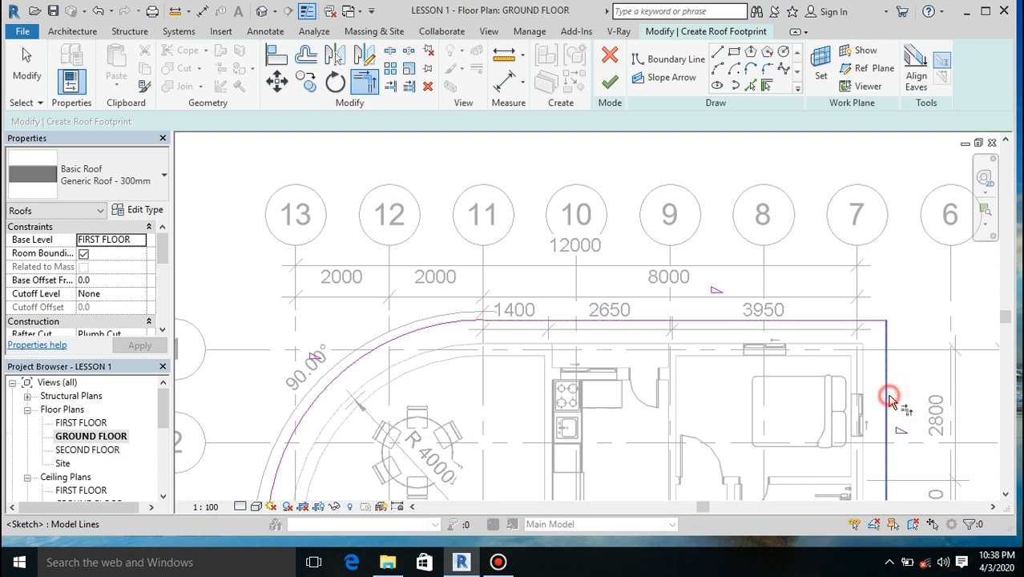
scroll(584, 268, down, 3)
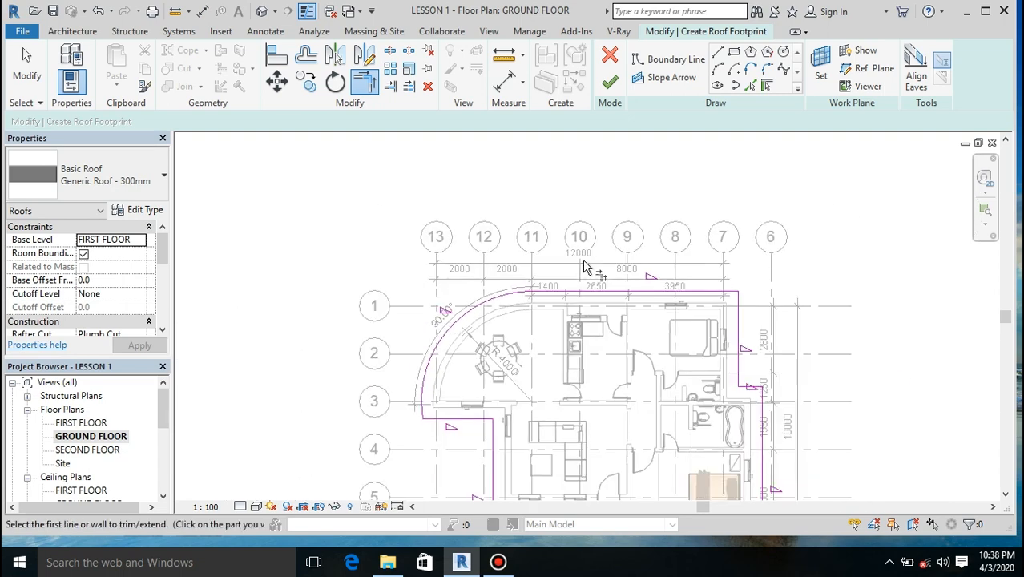
scroll(513, 308, down, 2)
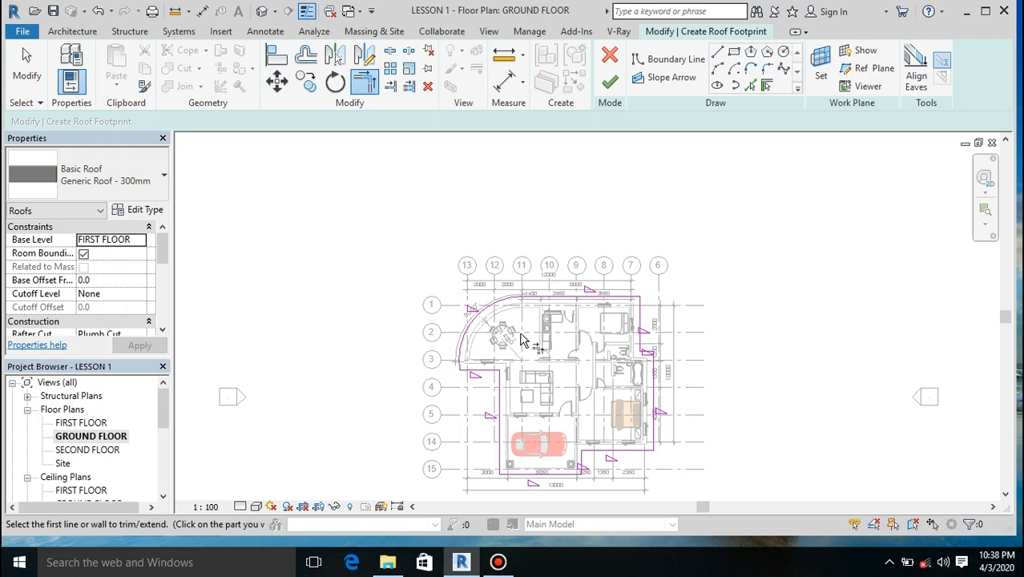
key(Escape)
key(Escape)
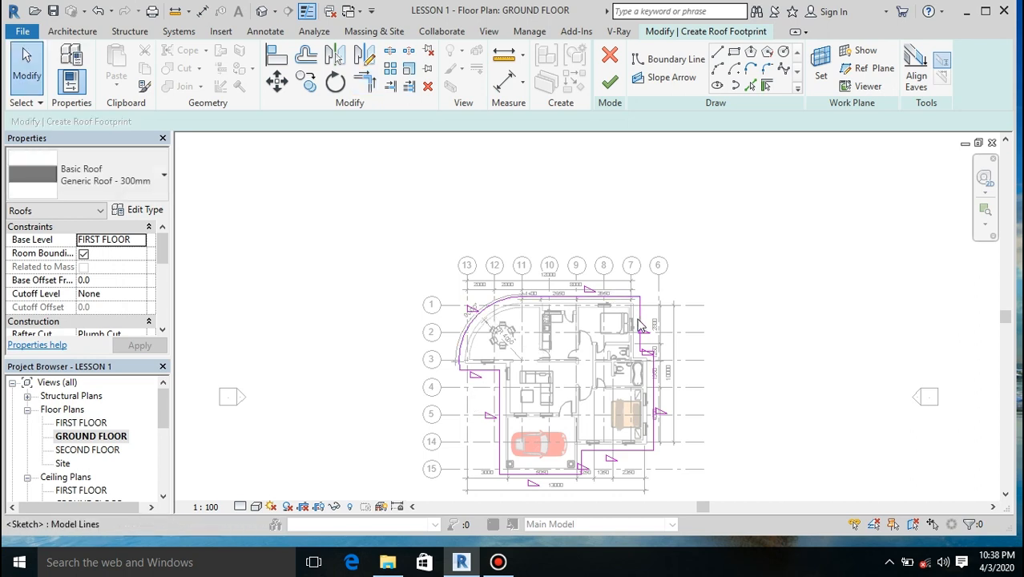
click(646, 347)
drag(655, 353, 663, 393)
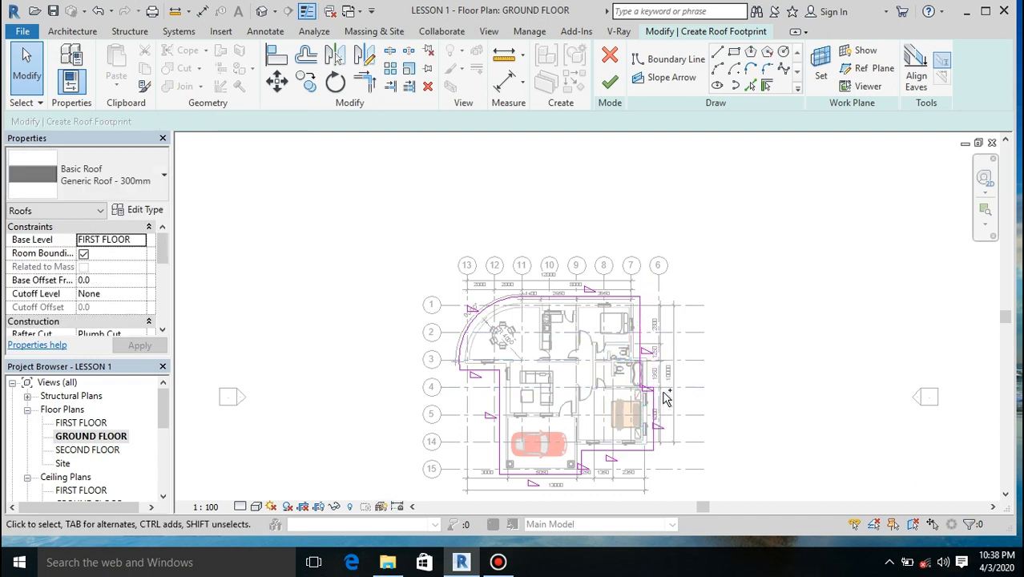
key(ctrl+z)
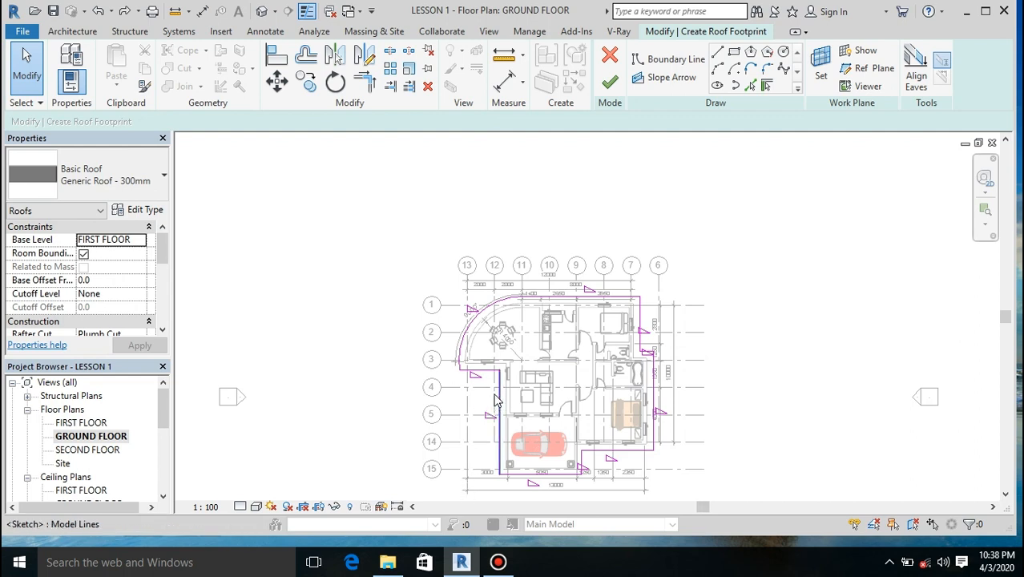
Step: Remove the slope definition from the curved boundary line around the dining room and finish the roof footprint
drag(161, 262, 161, 286)
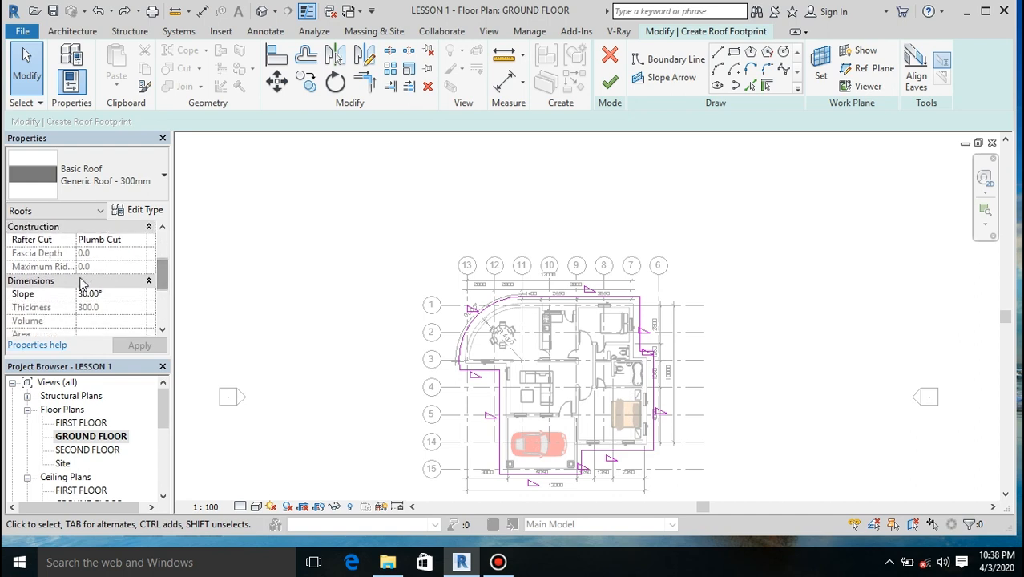
click(469, 334)
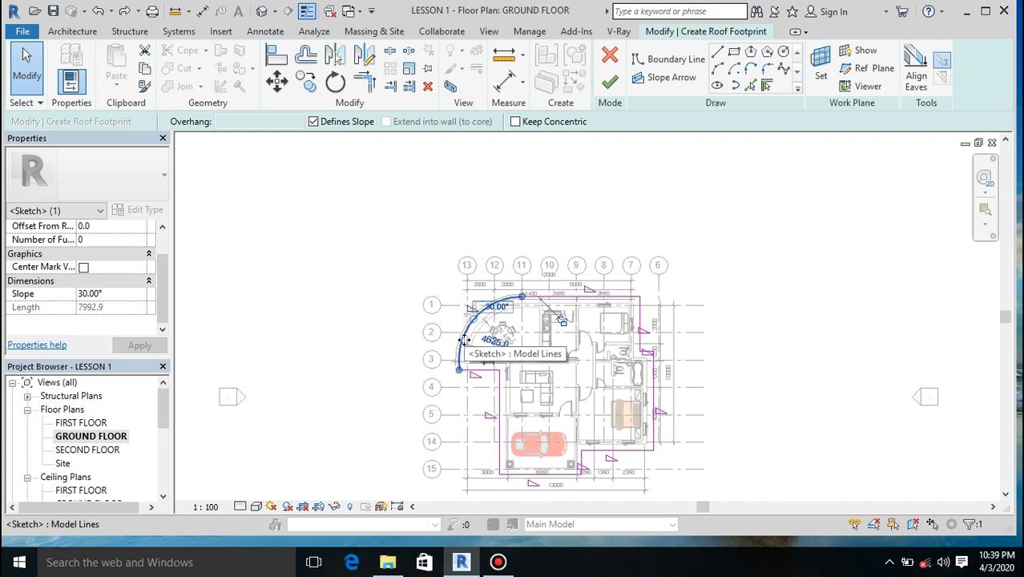
click(317, 123)
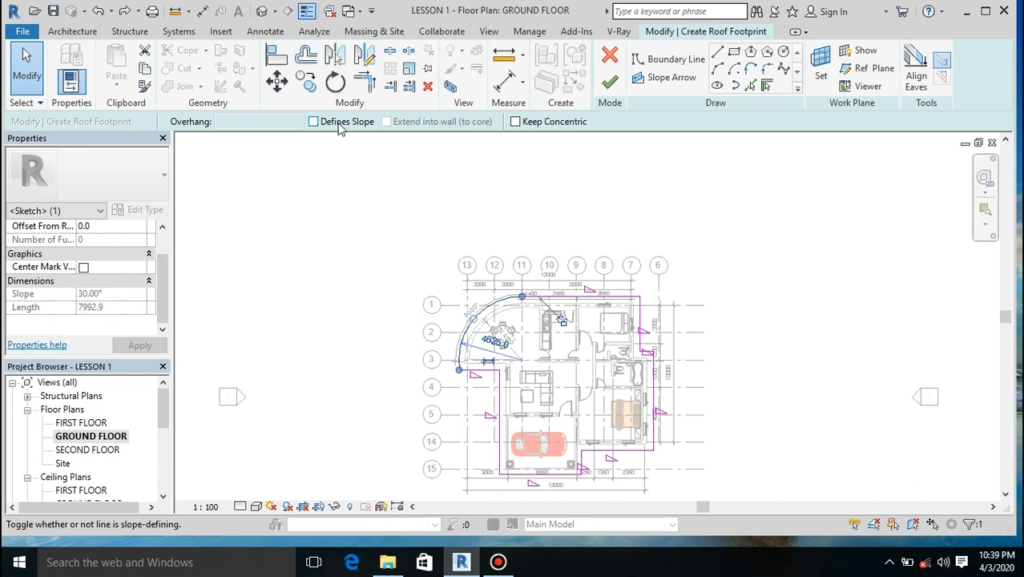
click(338, 347)
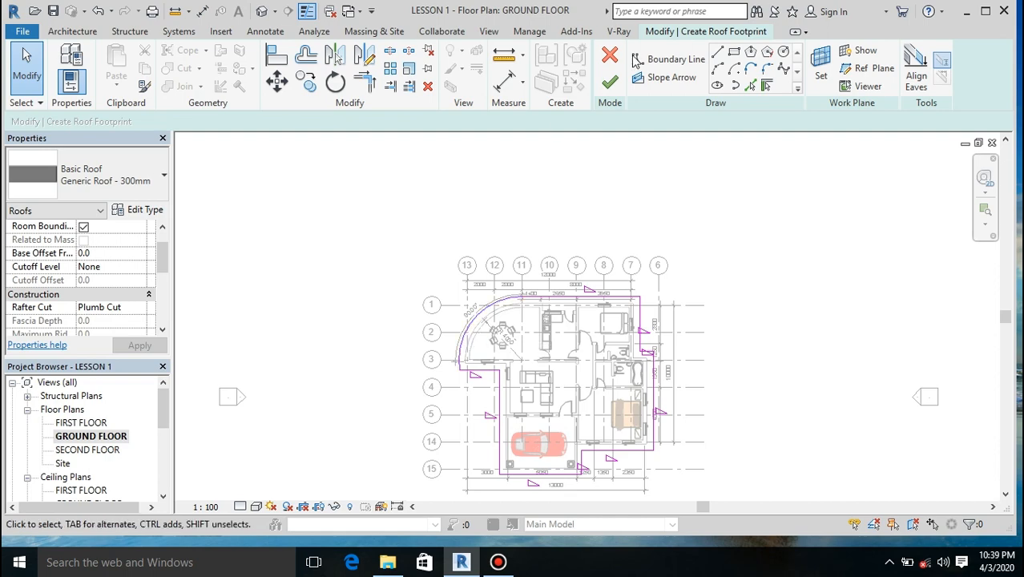
click(611, 83)
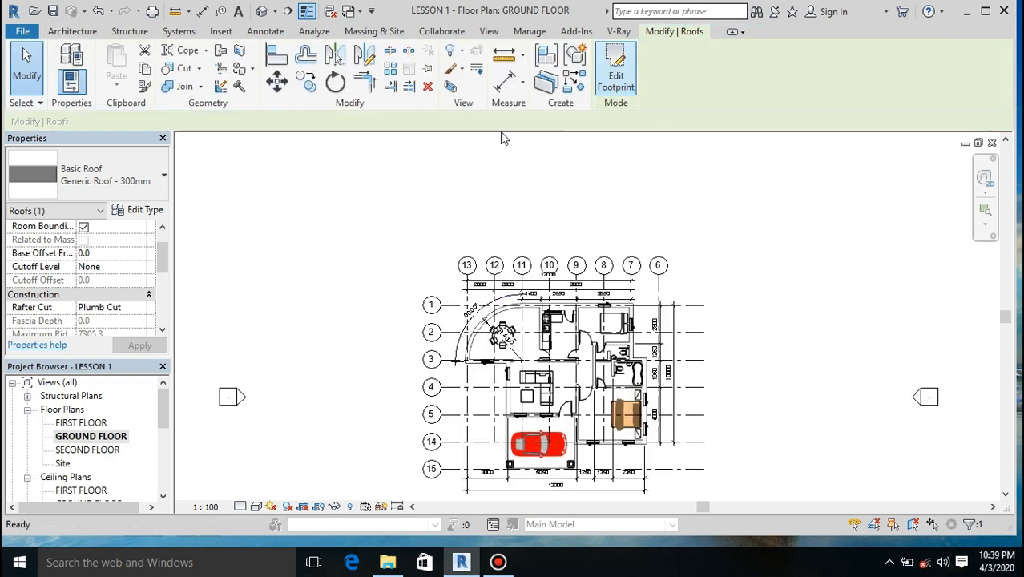
Step: Edit the roof's footprint in the GROUND FLOOR plan so the boundary line below the carport no longer defines a slope, and finish the edit
click(258, 11)
mouse_move(942, 217)
mouse_down()
mouse_move(915, 212)
mouse_move(902, 186)
mouse_move(973, 208)
mouse_move(952, 203)
mouse_up()
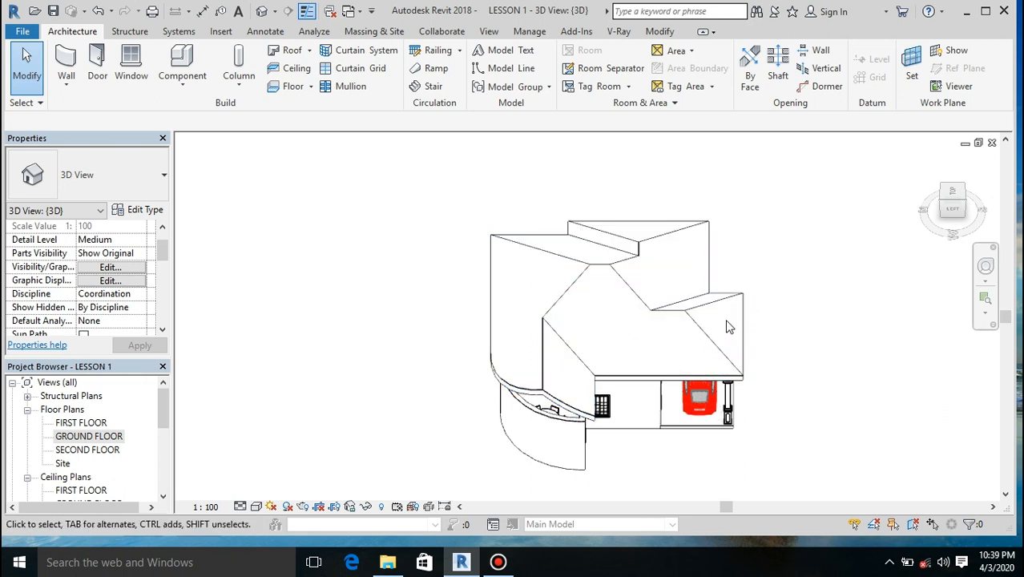
click(545, 341)
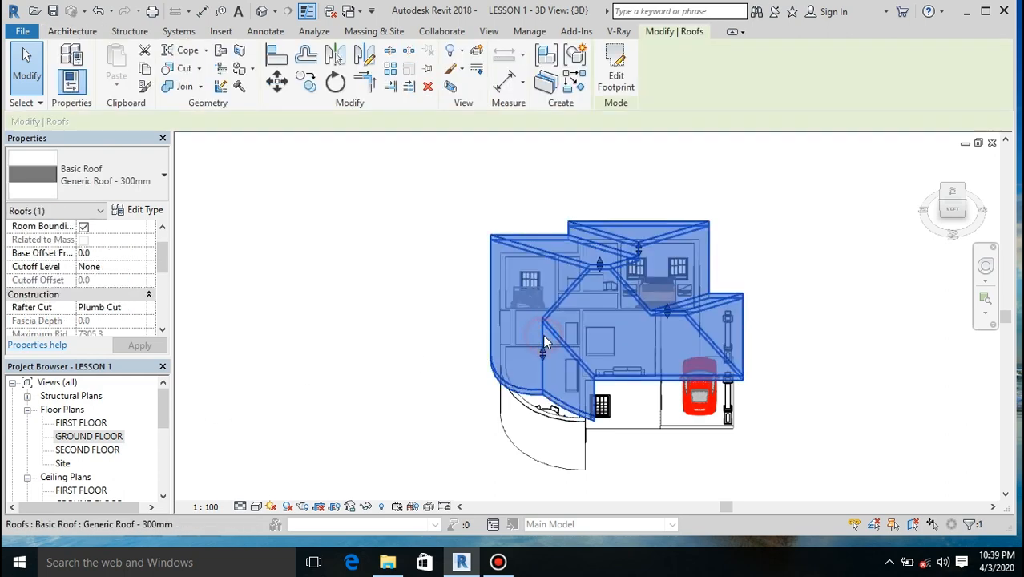
click(615, 74)
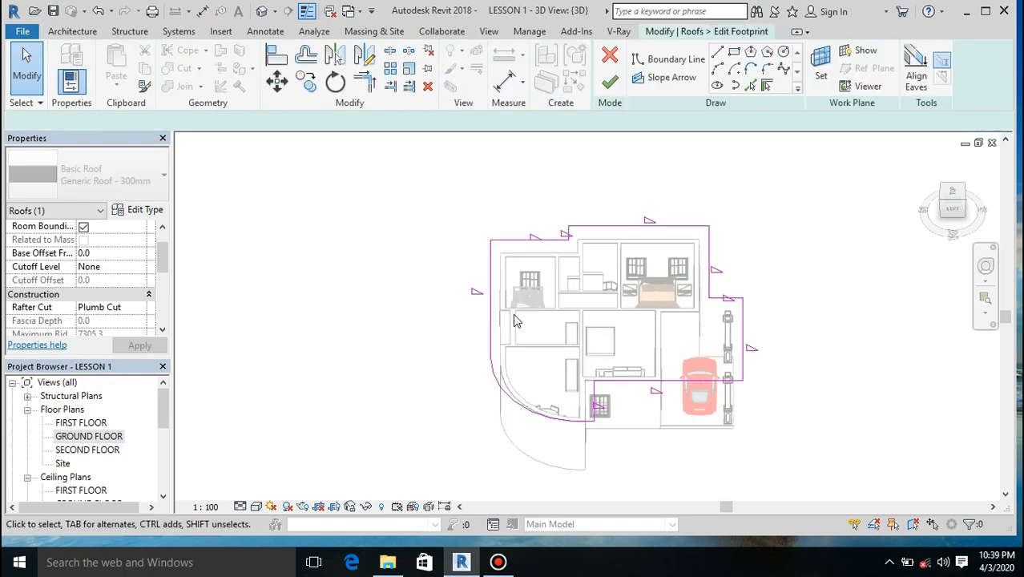
double_click(112, 438)
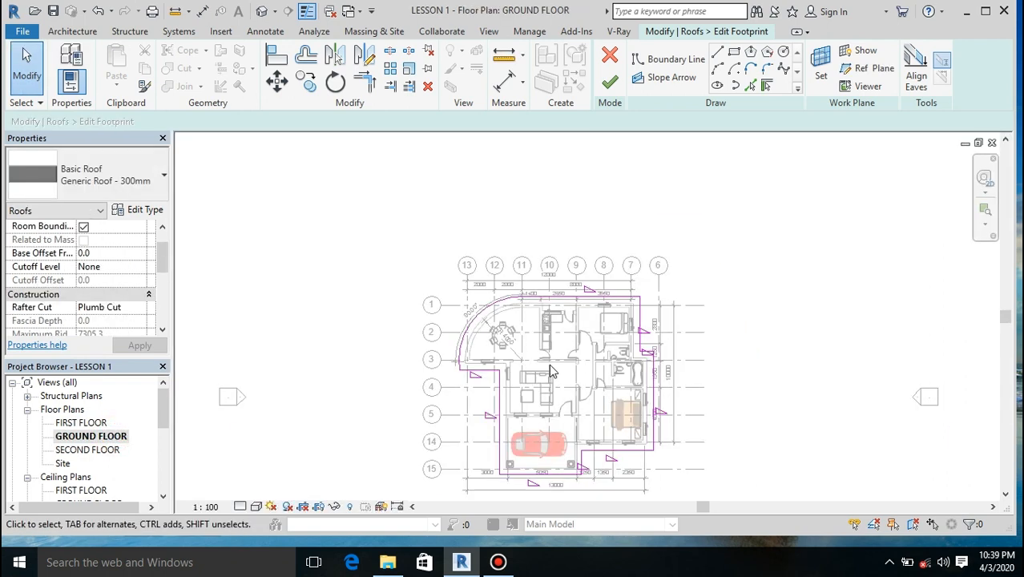
click(547, 474)
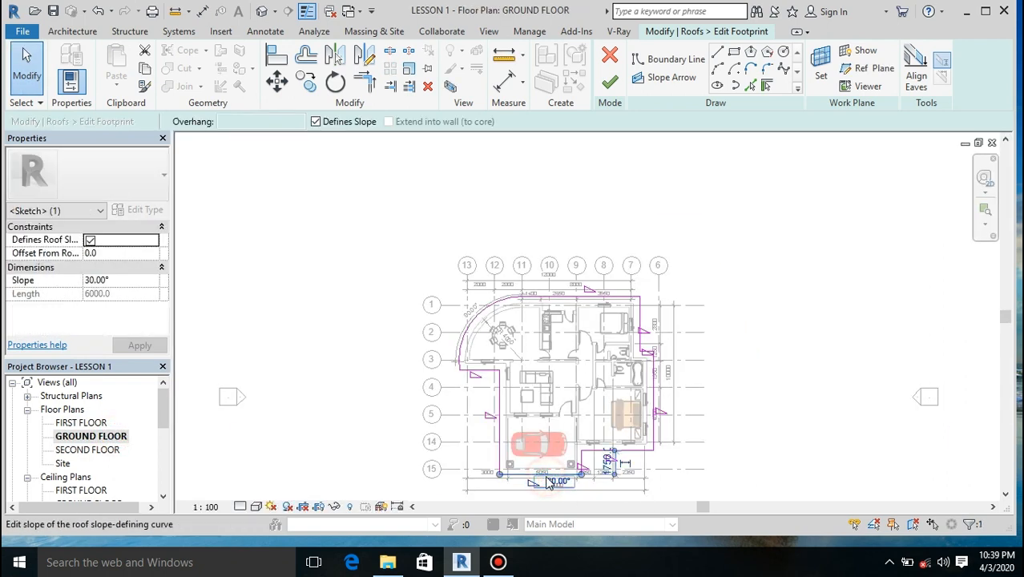
click(315, 123)
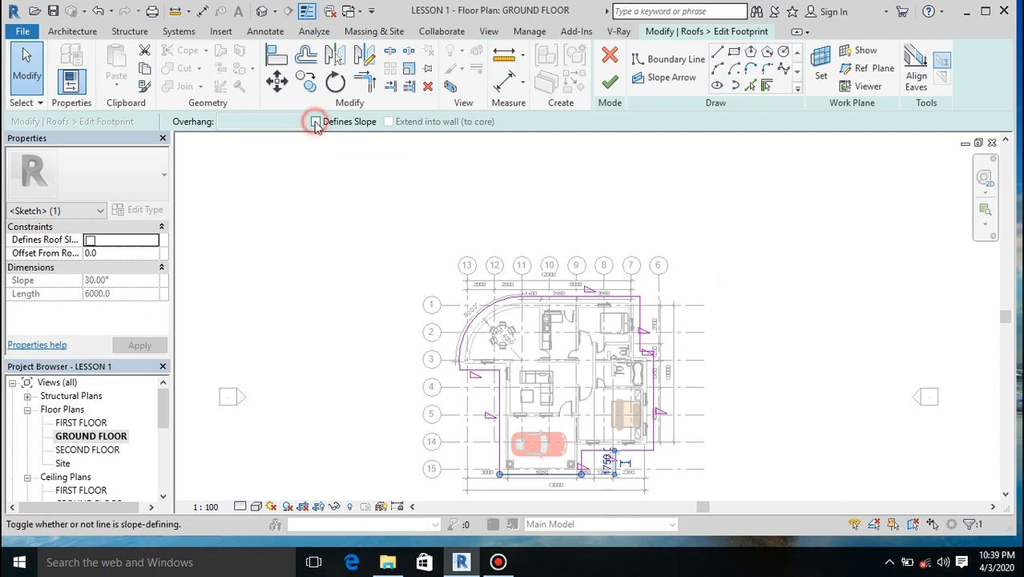
click(609, 83)
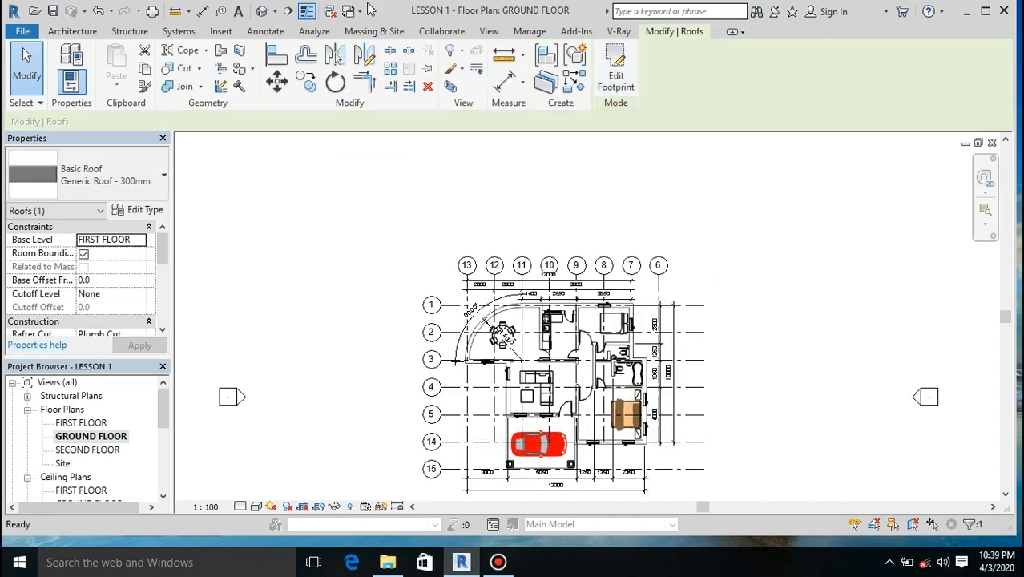
Step: Examine the roof in 3D from the carport corner, checking the gable and the fit above the walls
click(264, 11)
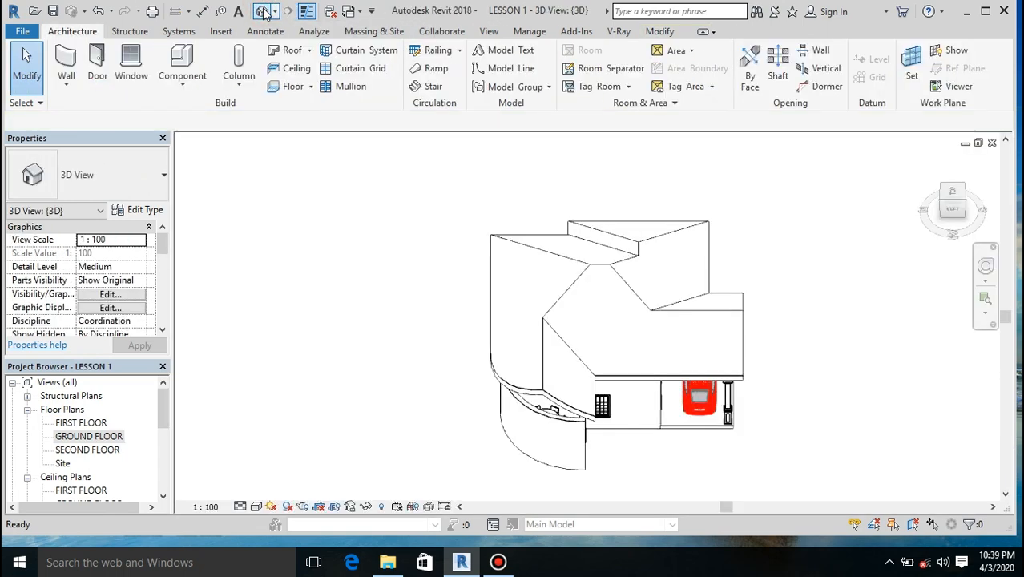
drag(955, 210, 881, 194)
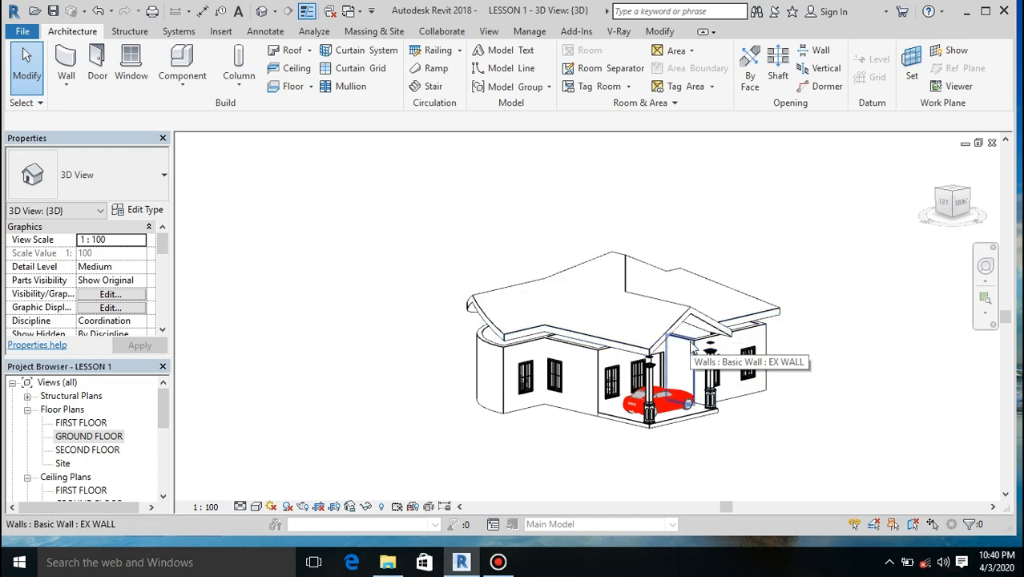
scroll(693, 346, up, 2)
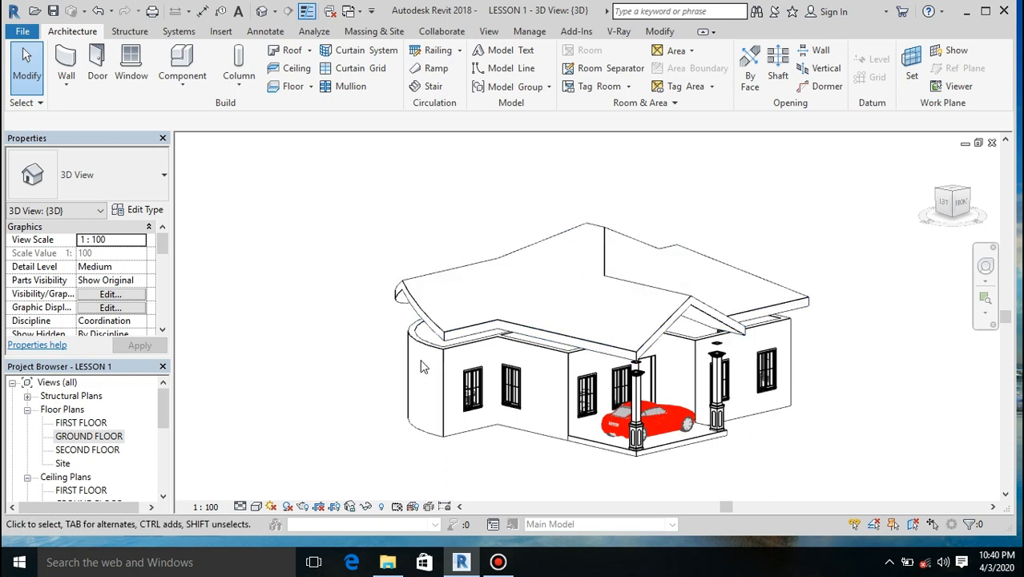
Step: Open the South elevation and enable smooth lines with anti-aliasing in its graphic display options
click(169, 410)
drag(168, 410, 167, 446)
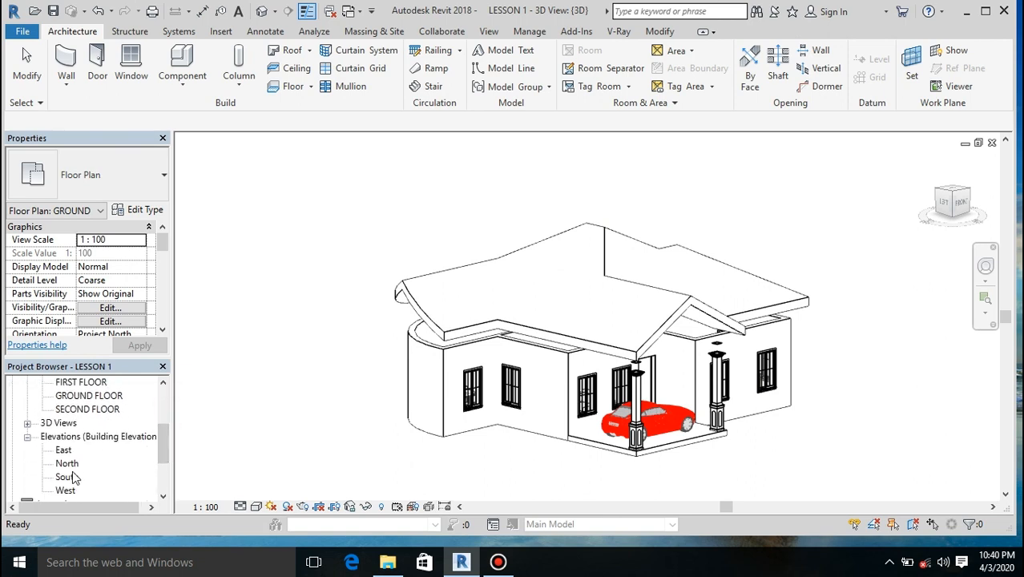
double_click(67, 477)
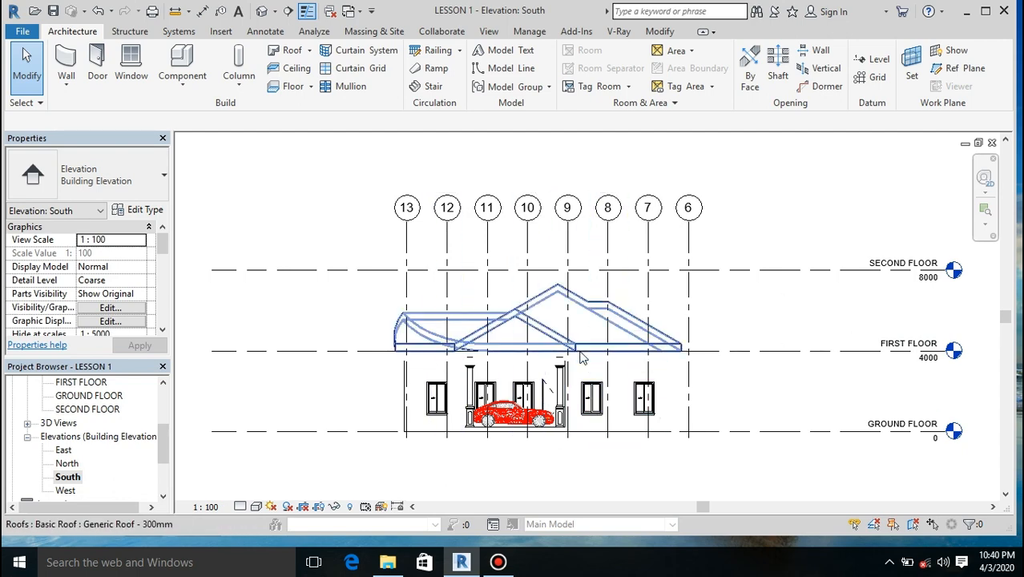
scroll(582, 358, up, 3)
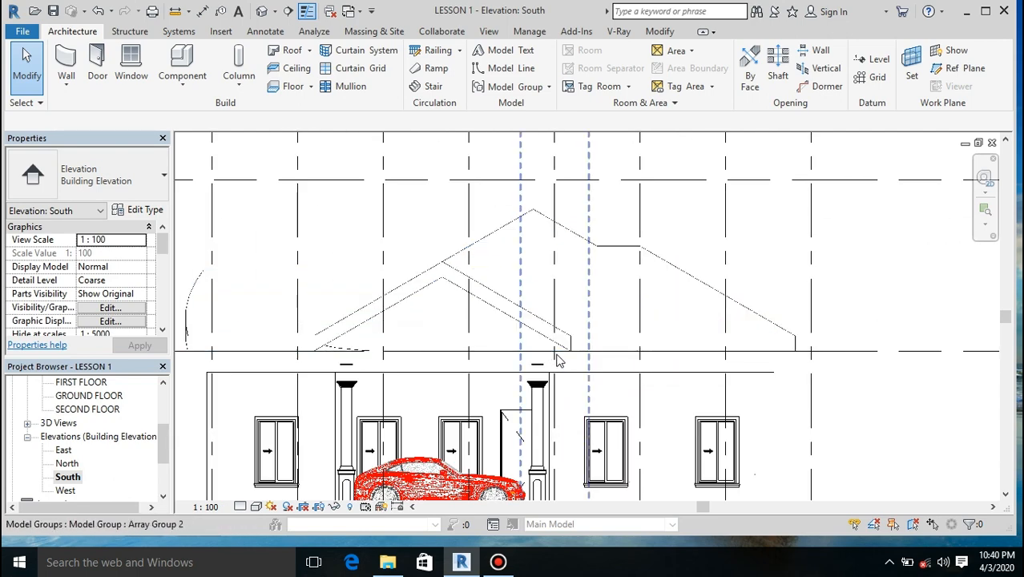
scroll(557, 359, up, 2)
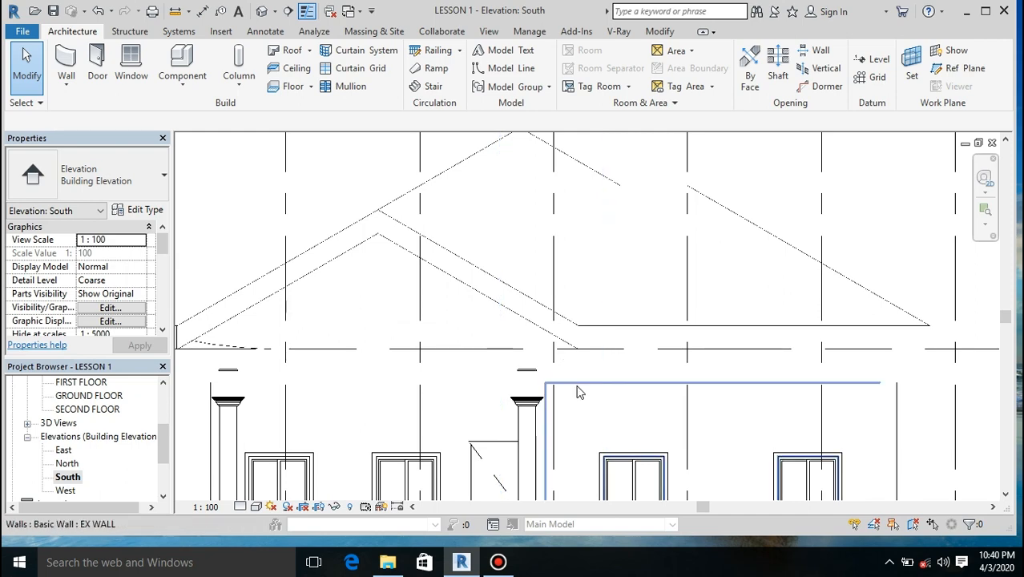
scroll(578, 391, down, 2)
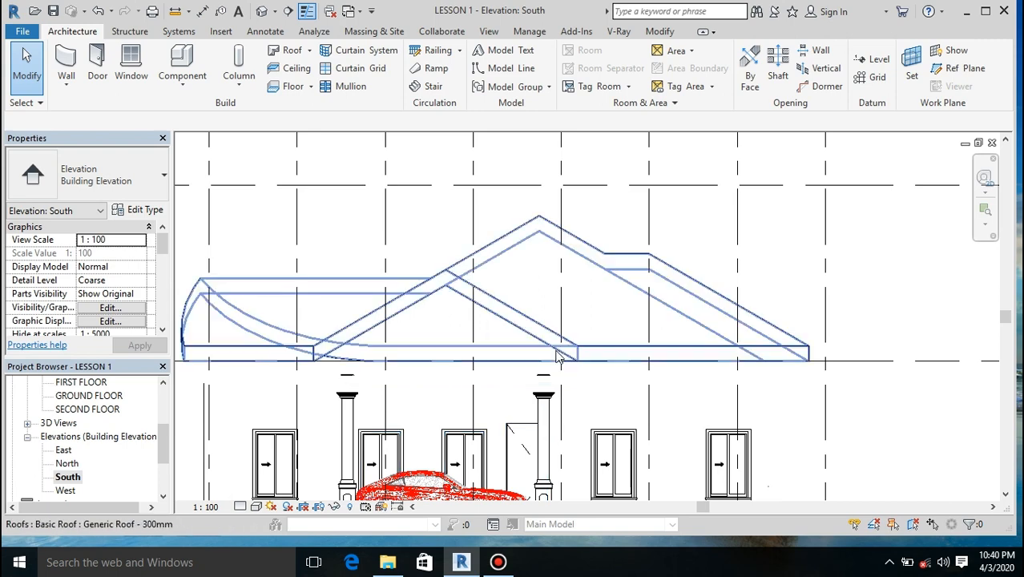
click(256, 507)
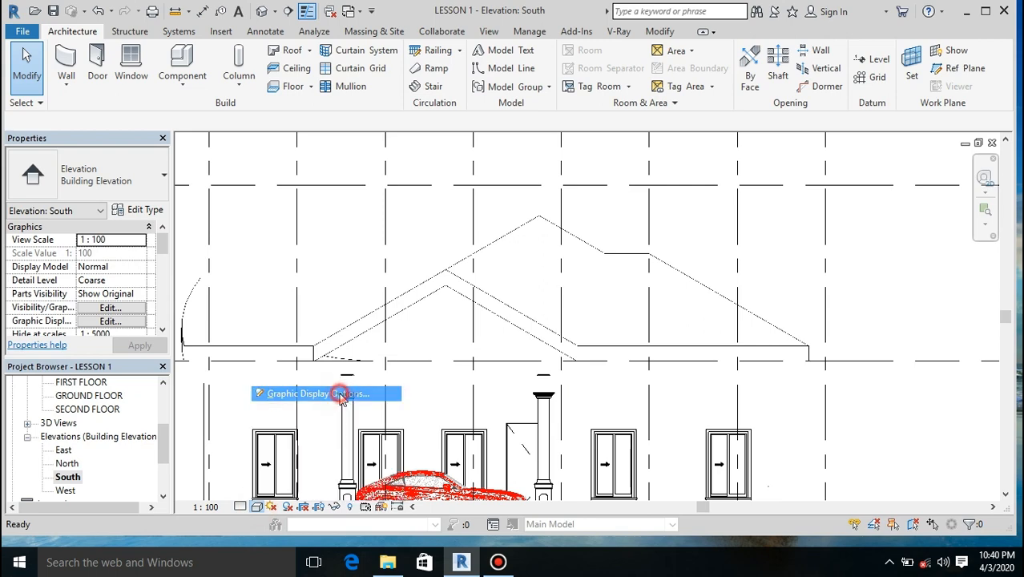
click(339, 395)
click(115, 150)
click(74, 378)
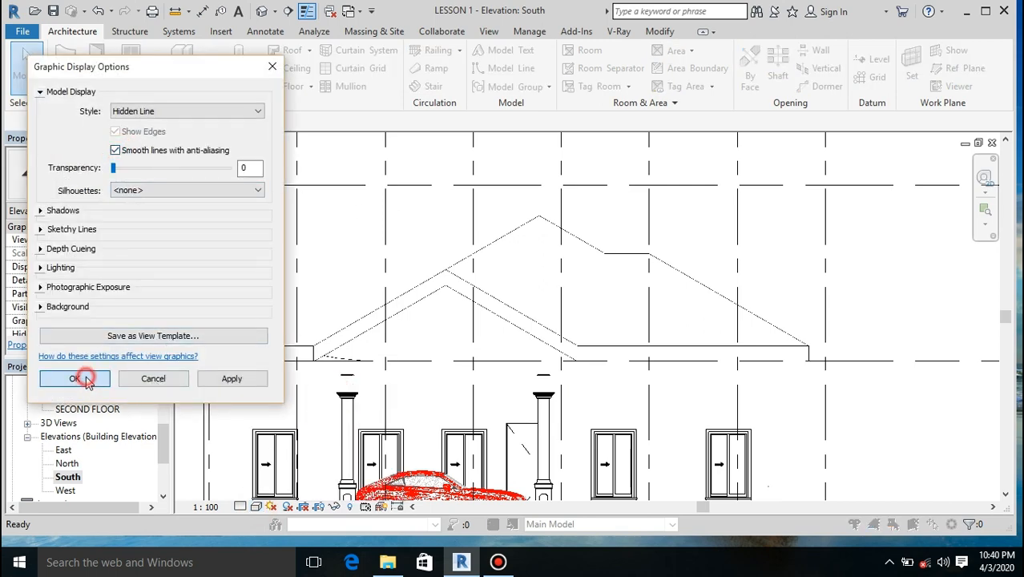
Step: Duplicate the roof's Generic Roof - 300mm type as Generic Roof - 300mm 2
scroll(550, 211, down, 2)
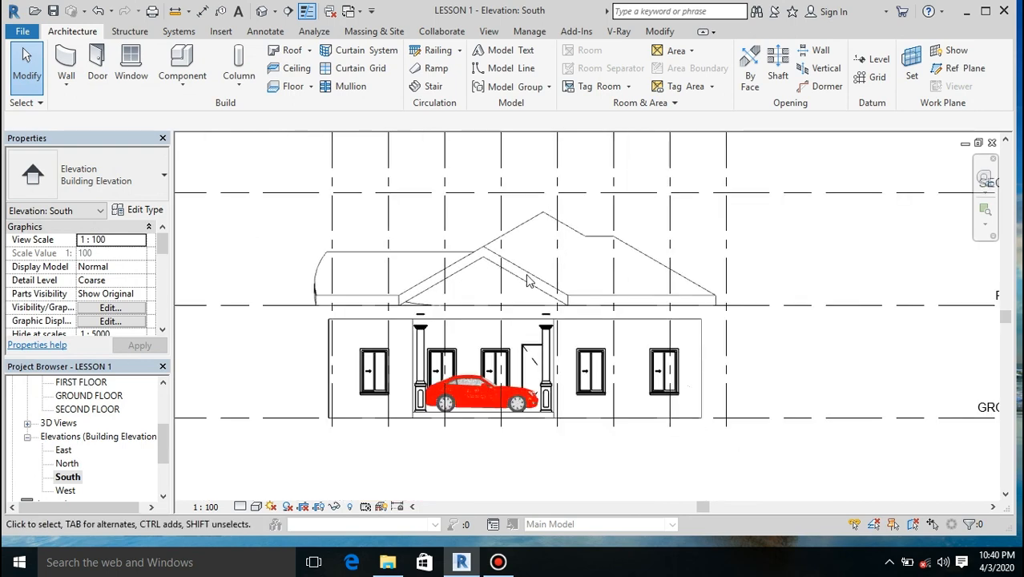
scroll(455, 353, down, 3)
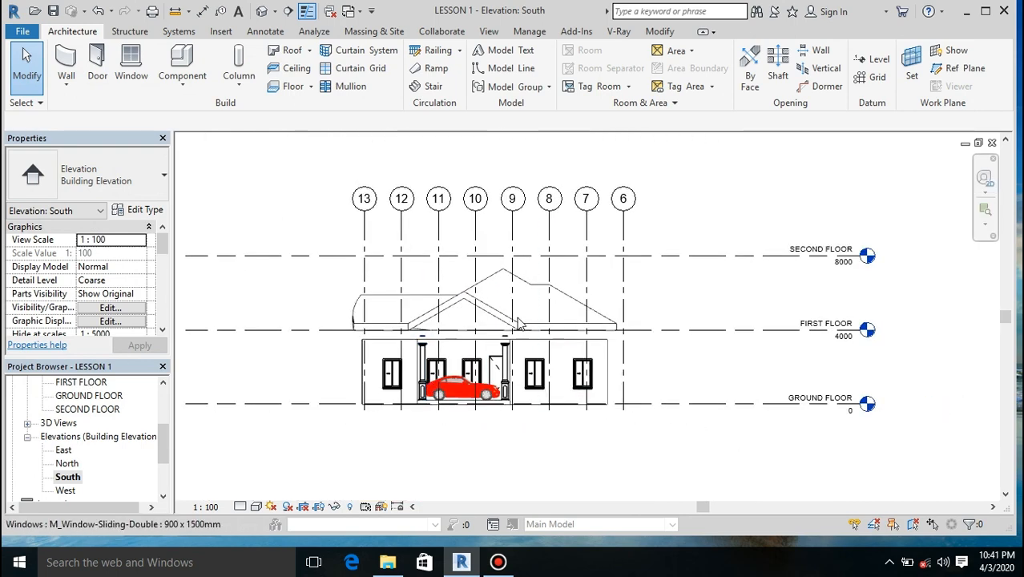
scroll(408, 326, up, 4)
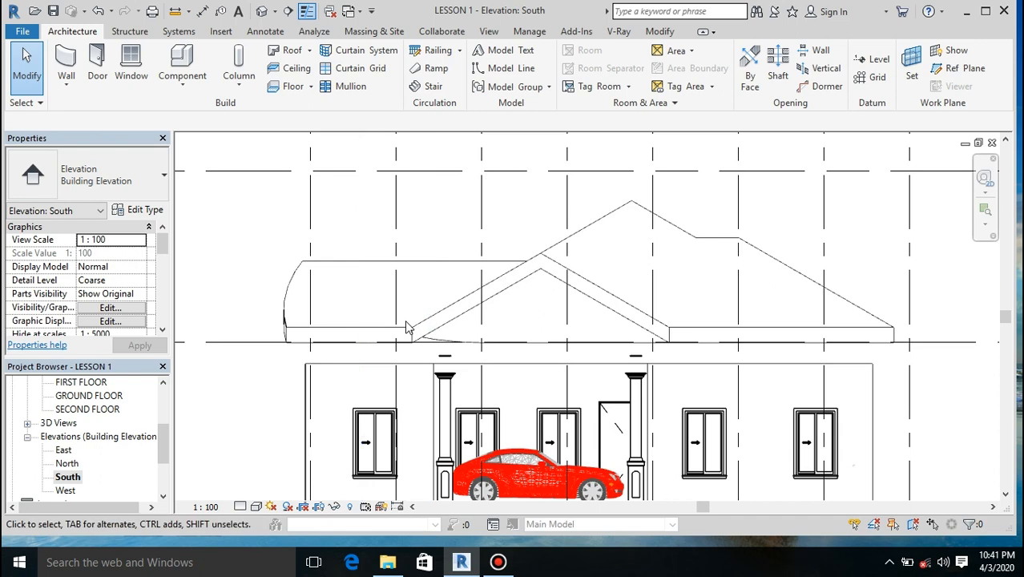
click(286, 320)
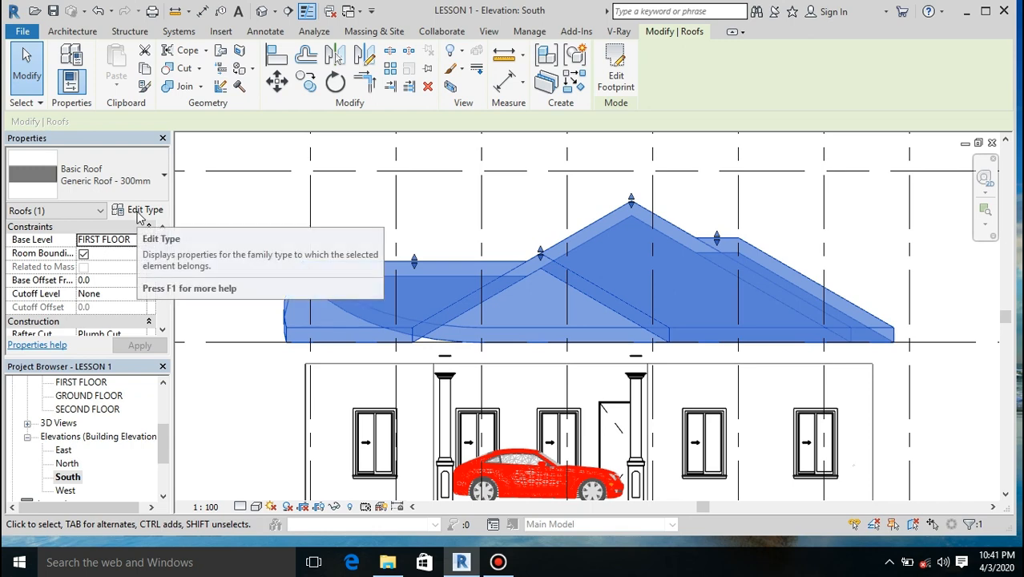
click(138, 214)
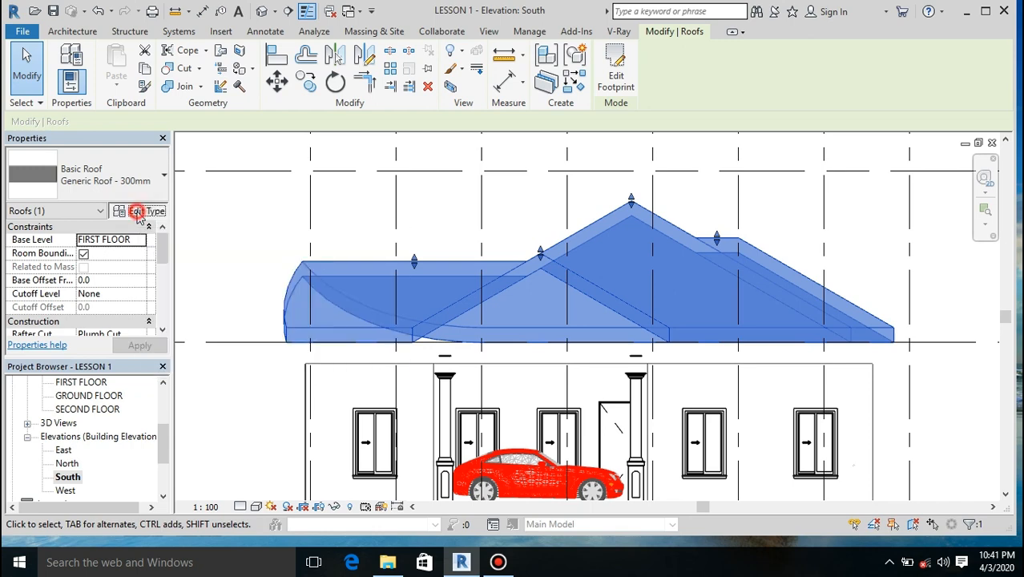
click(783, 109)
click(521, 299)
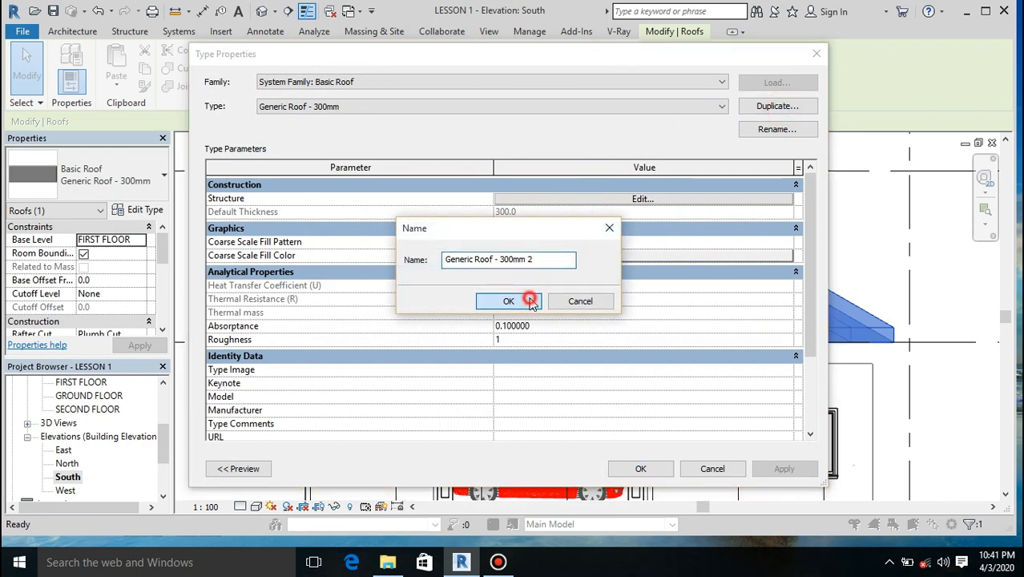
Step: Set the thickness of the new roof type's structure layer to 10 mm and apply the type changes
click(637, 201)
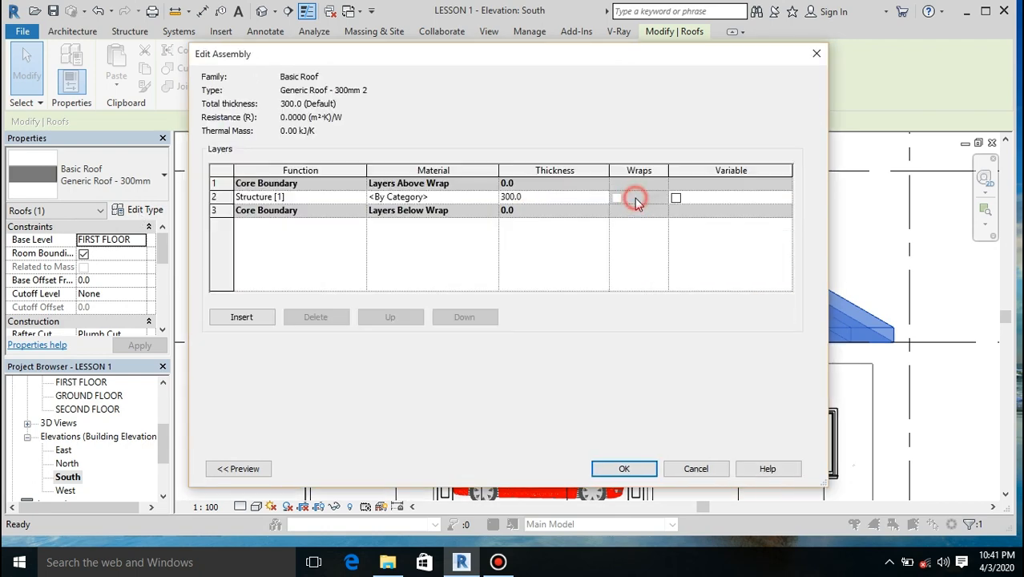
click(524, 200)
text(10)
click(623, 468)
click(622, 468)
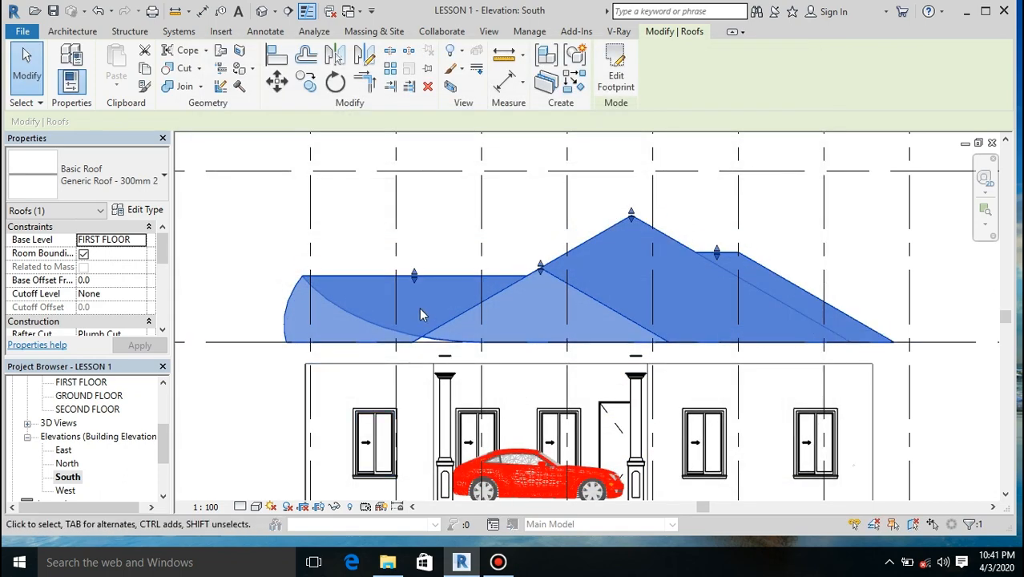
Step: Move the roof vertically down 500 mm from its eaves line onto the tops of the exterior walls
scroll(418, 307, up, 3)
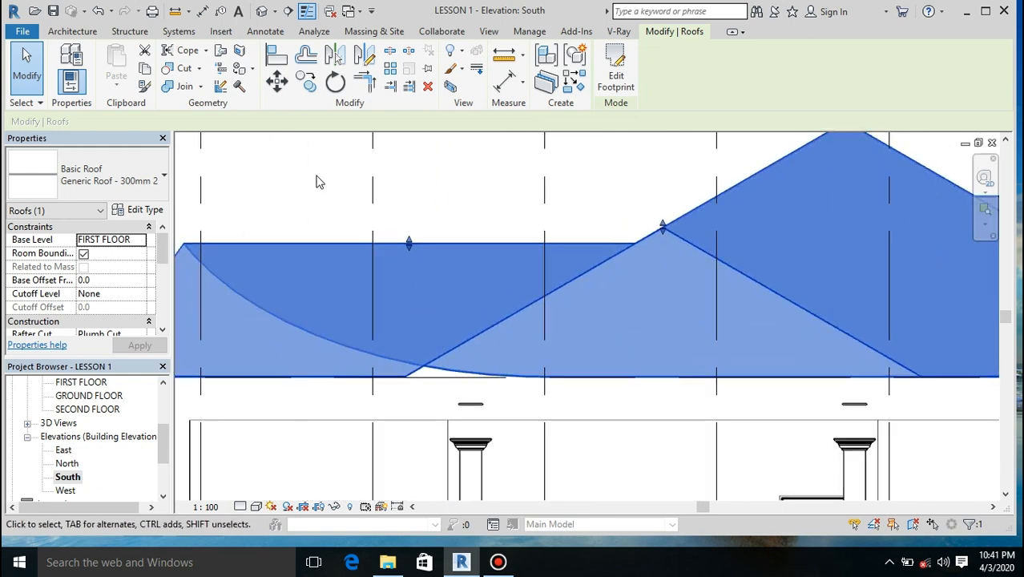
key(m)
key(v)
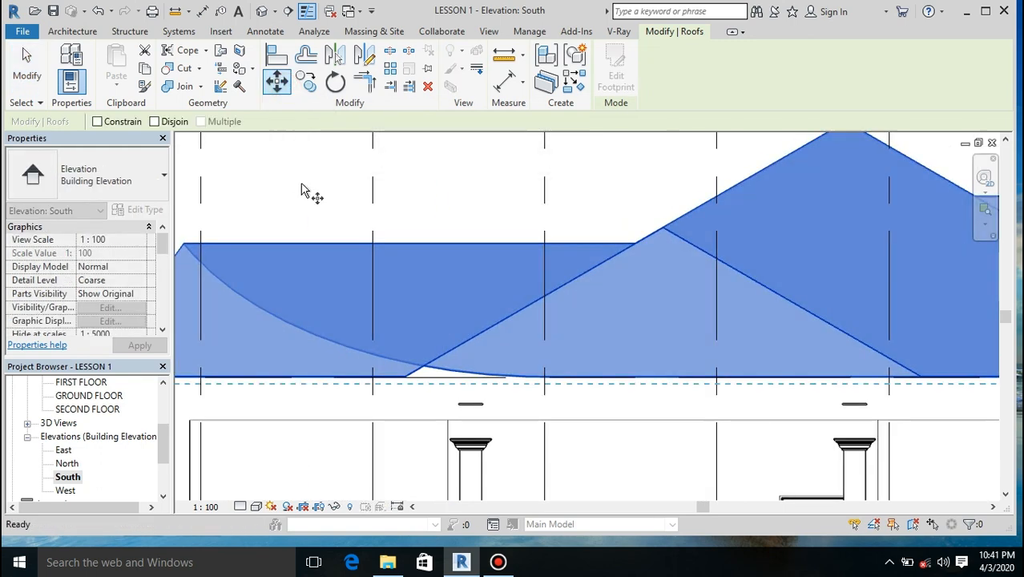
click(233, 381)
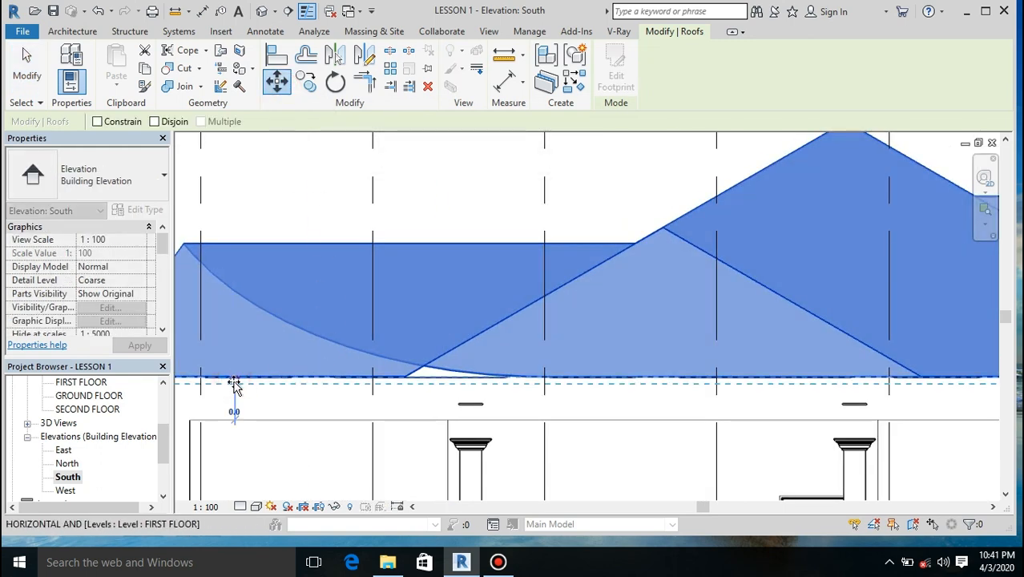
click(231, 422)
scroll(502, 329, down, 4)
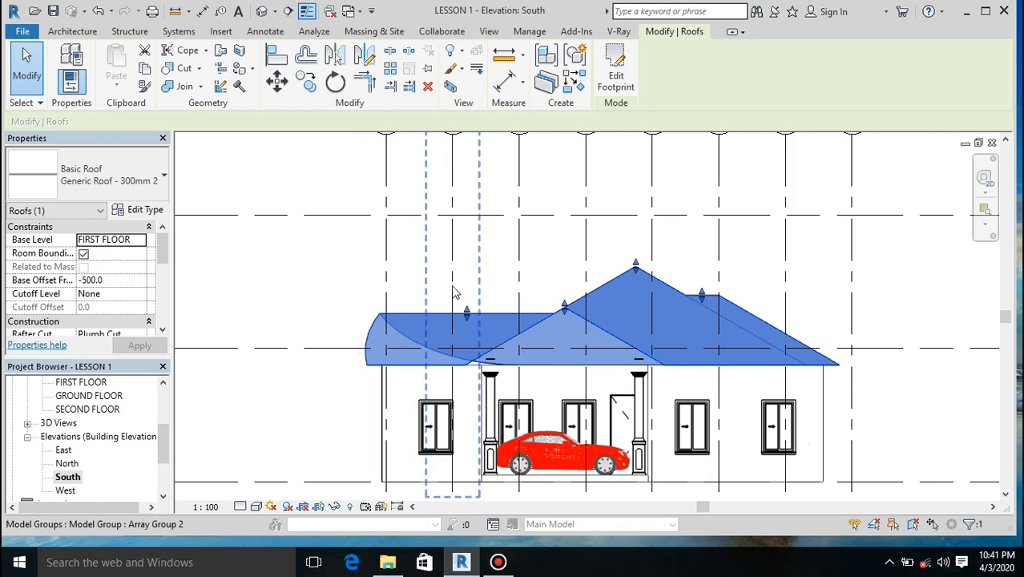
click(212, 263)
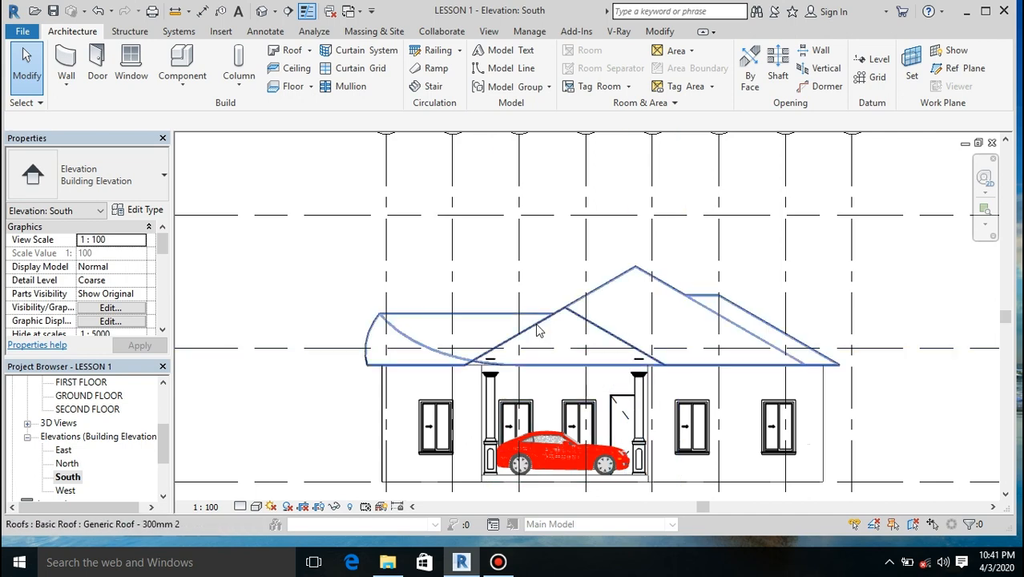
Step: Examine how the lowered roof and carport gable sit over the porch columns and walls, in the South elevation and the 3D view
scroll(587, 325, up, 2)
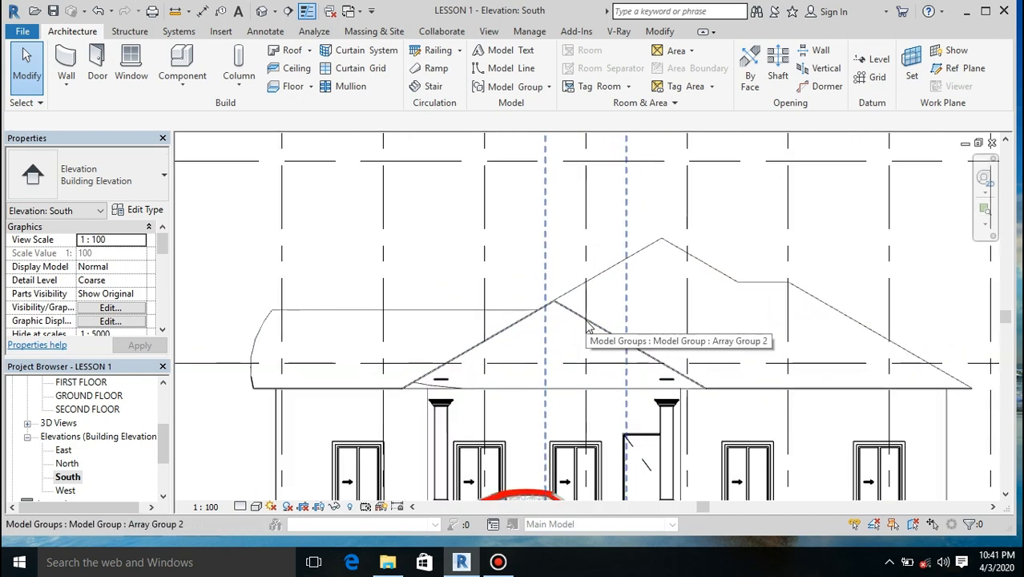
scroll(425, 392, up, 3)
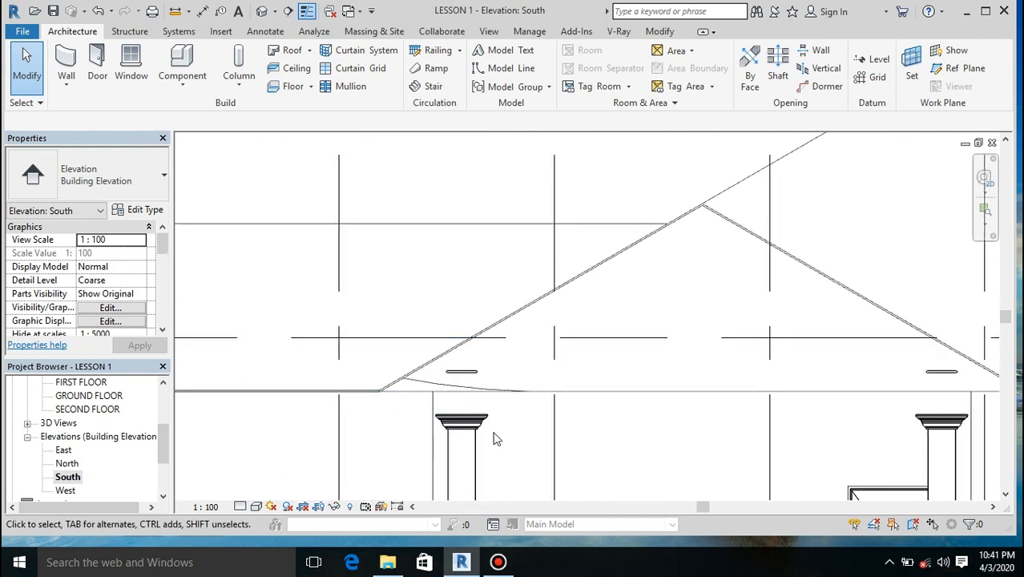
scroll(493, 434, up, 3)
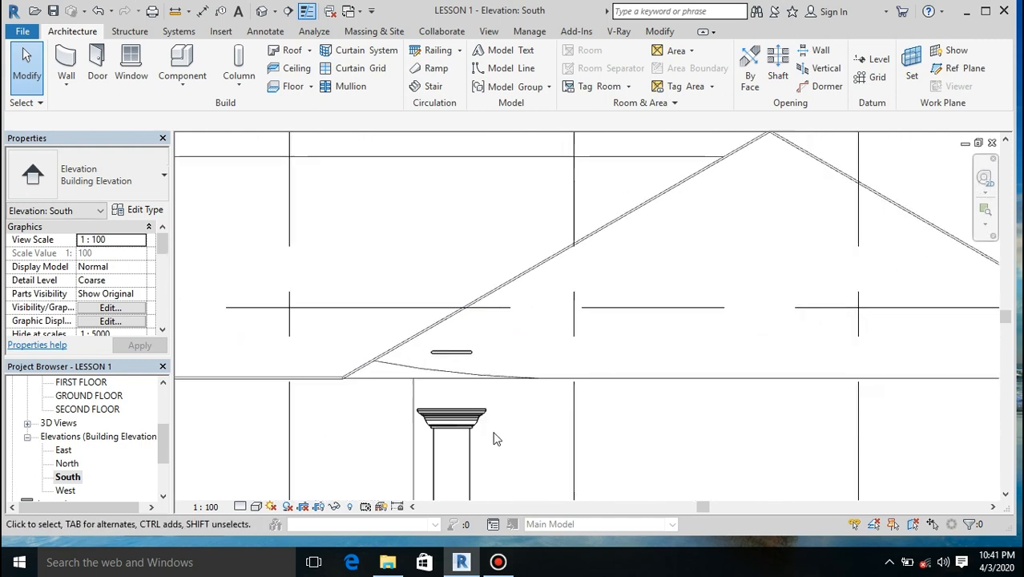
click(453, 421)
scroll(456, 365, down, 2)
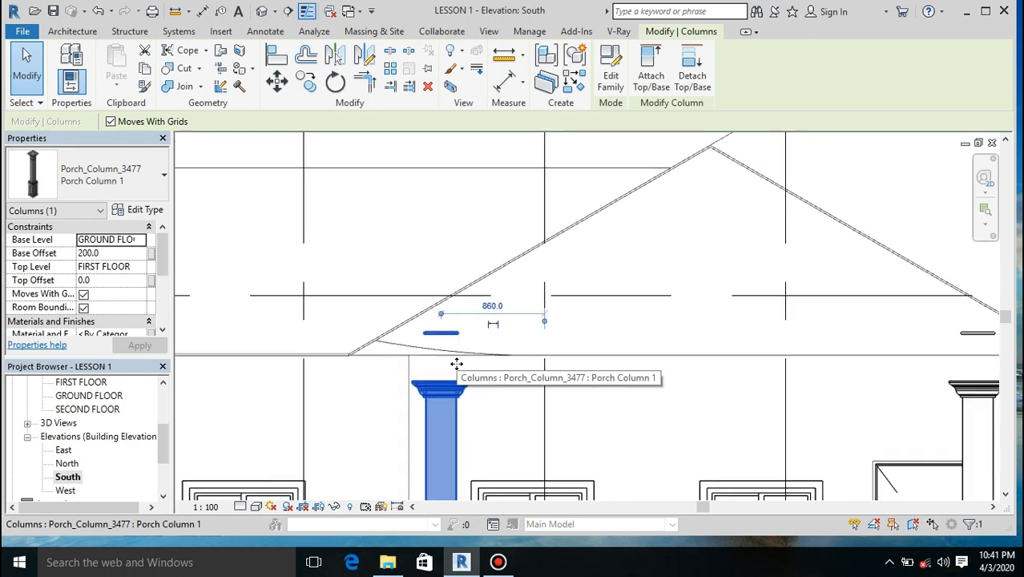
click(263, 11)
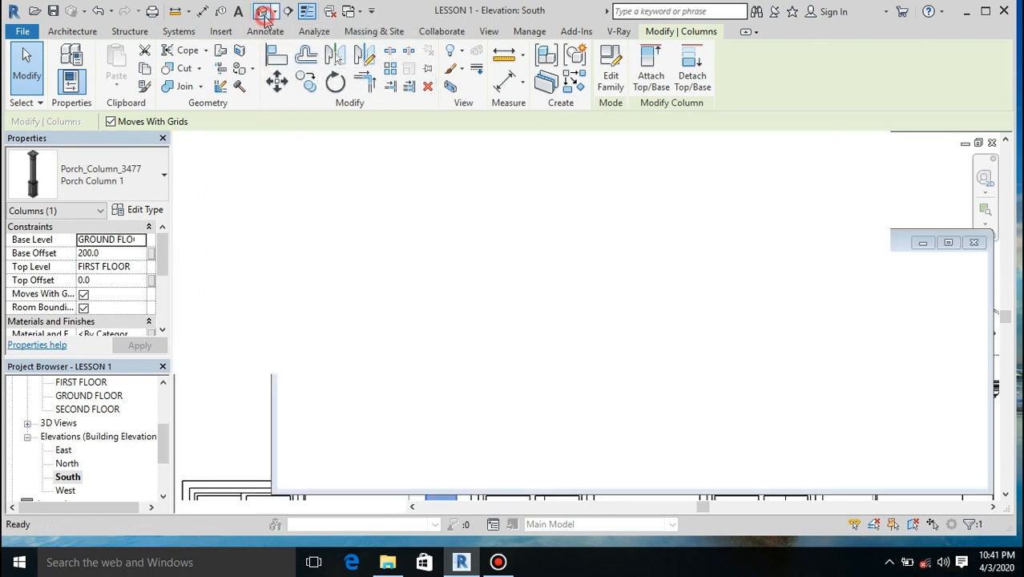
scroll(729, 370, up, 4)
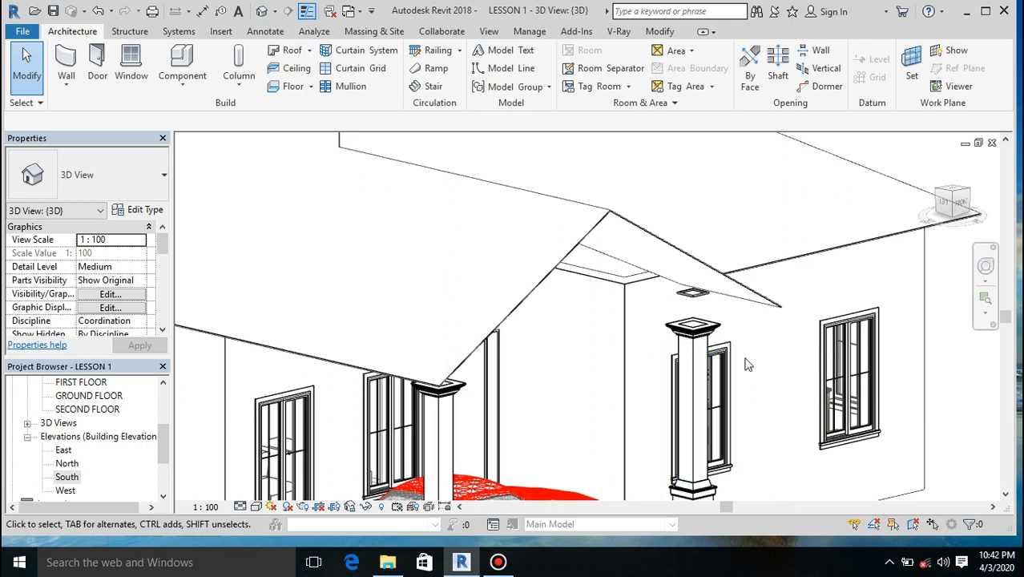
scroll(745, 364, down, 5)
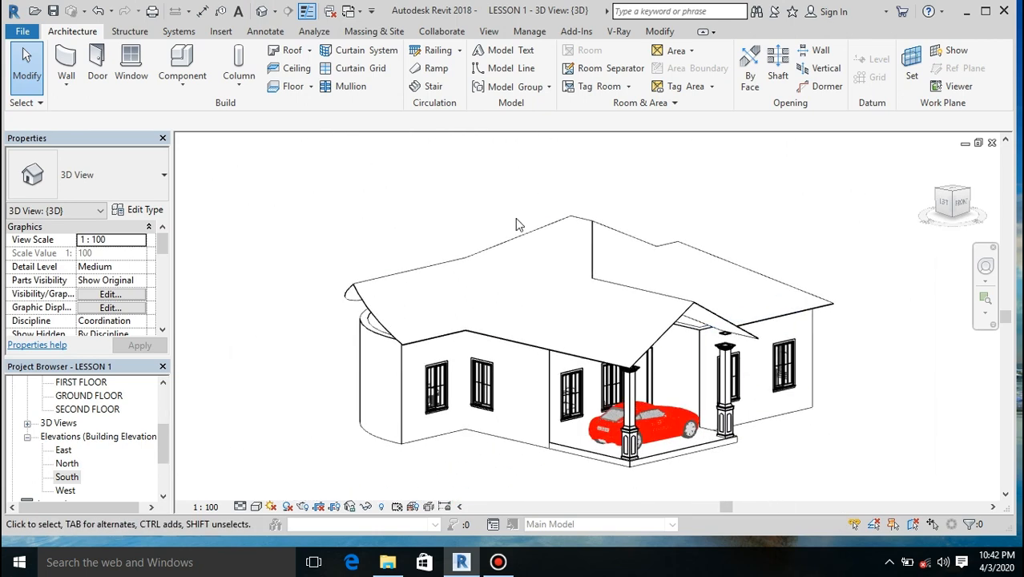
mouse_move(955, 207)
mouse_down()
mouse_move(972, 195)
mouse_move(203, 194)
mouse_move(953, 196)
mouse_move(951, 212)
mouse_up()
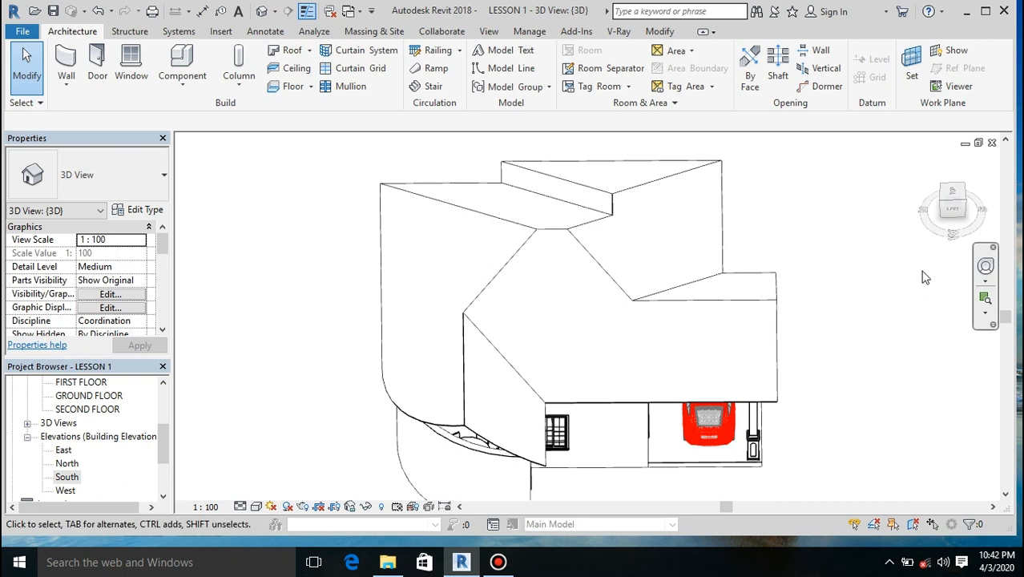
scroll(646, 365, down, 3)
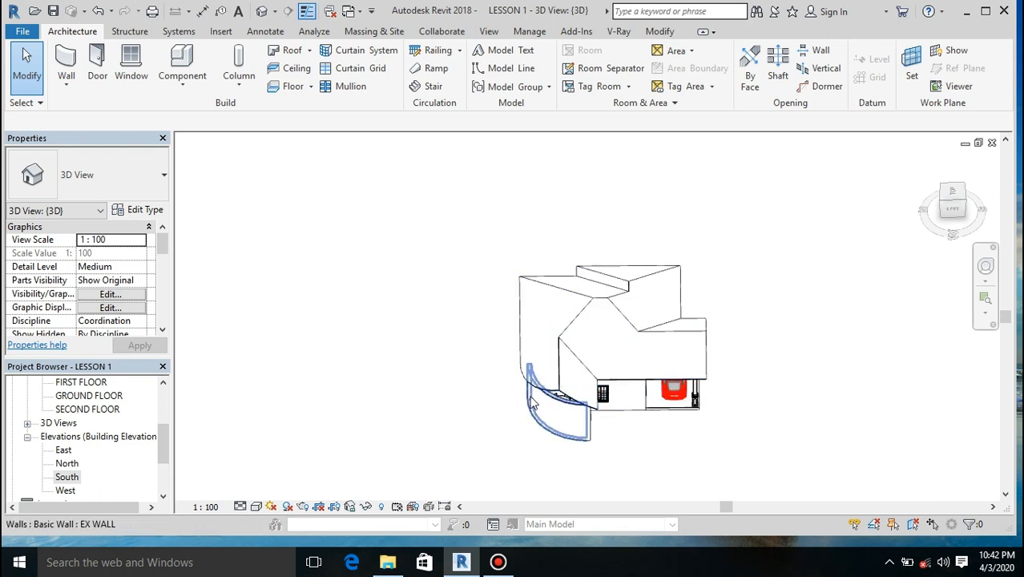
Step: Select the curved exterior wall and open the GROUND FLOOR plan
click(544, 430)
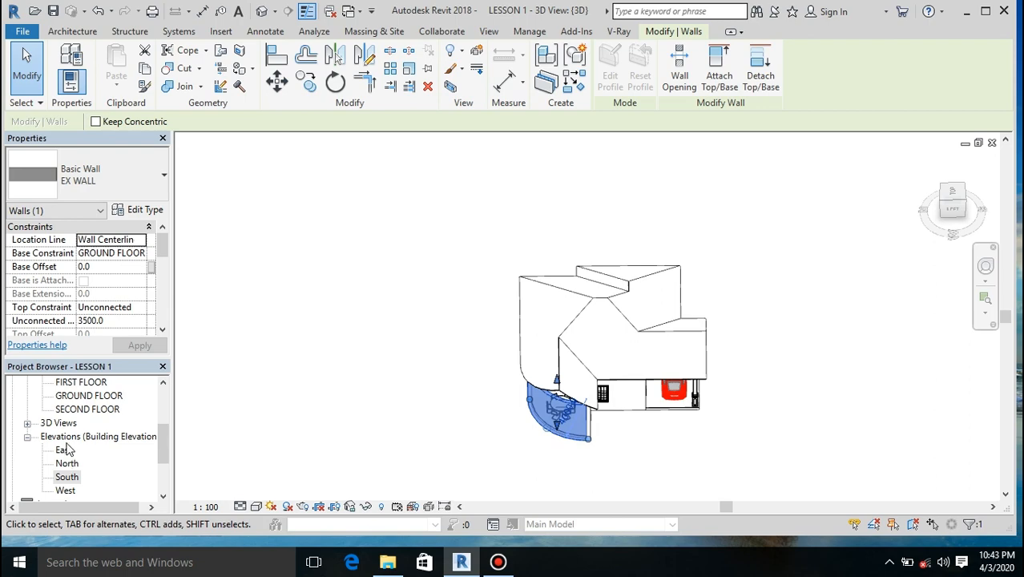
drag(162, 451, 160, 396)
double_click(89, 435)
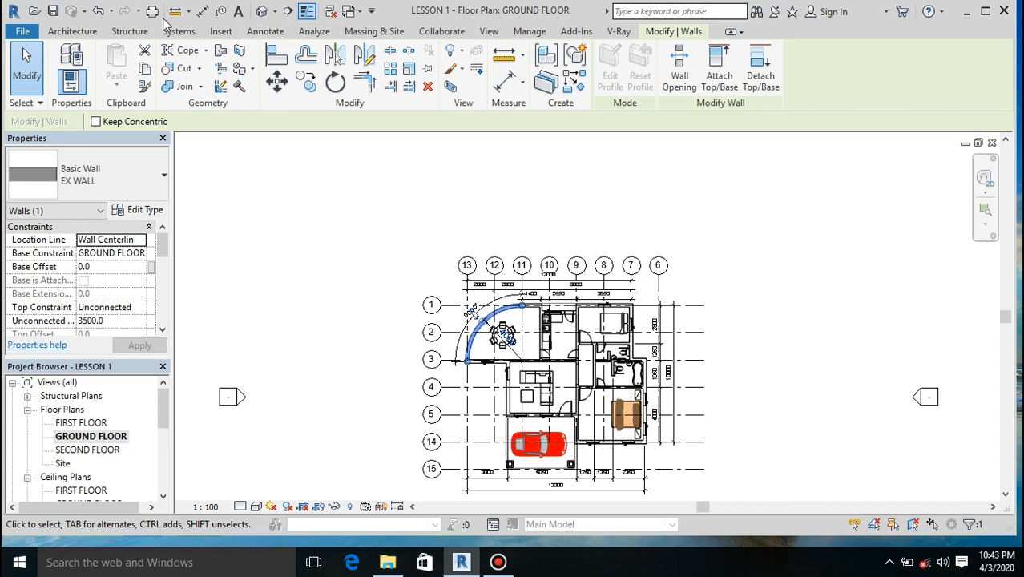
click(57, 32)
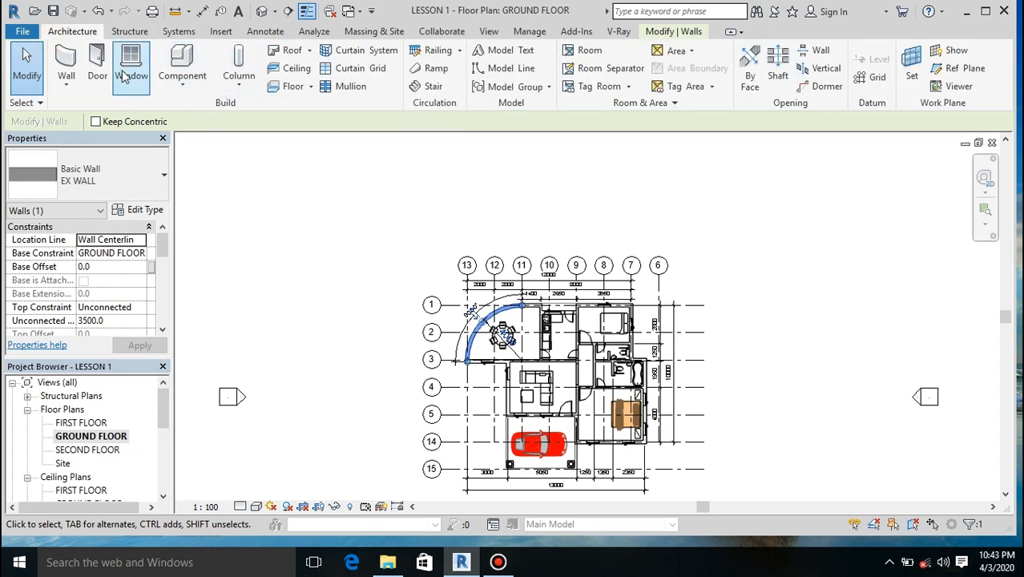
click(193, 77)
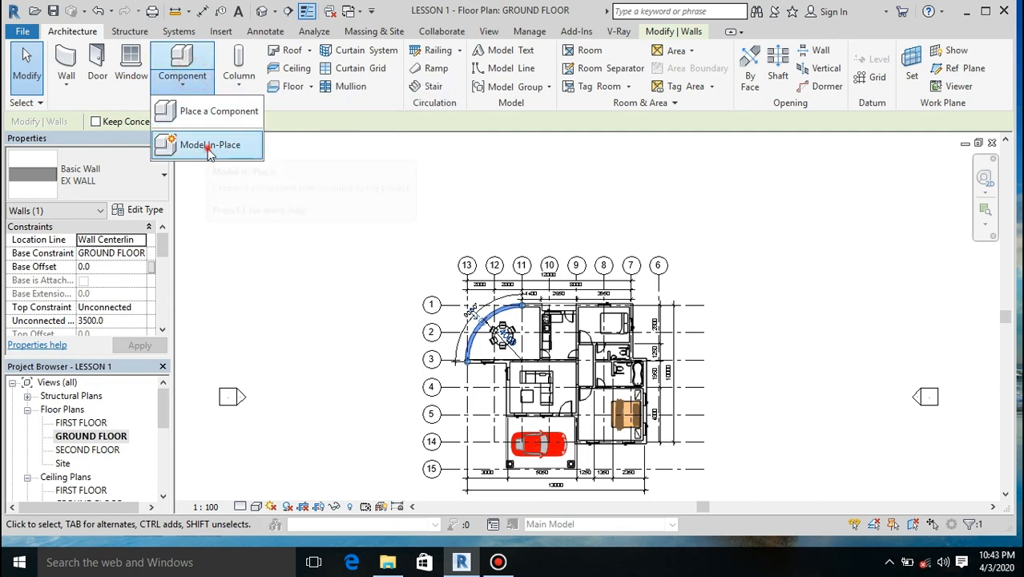
click(208, 147)
drag(611, 181, 618, 215)
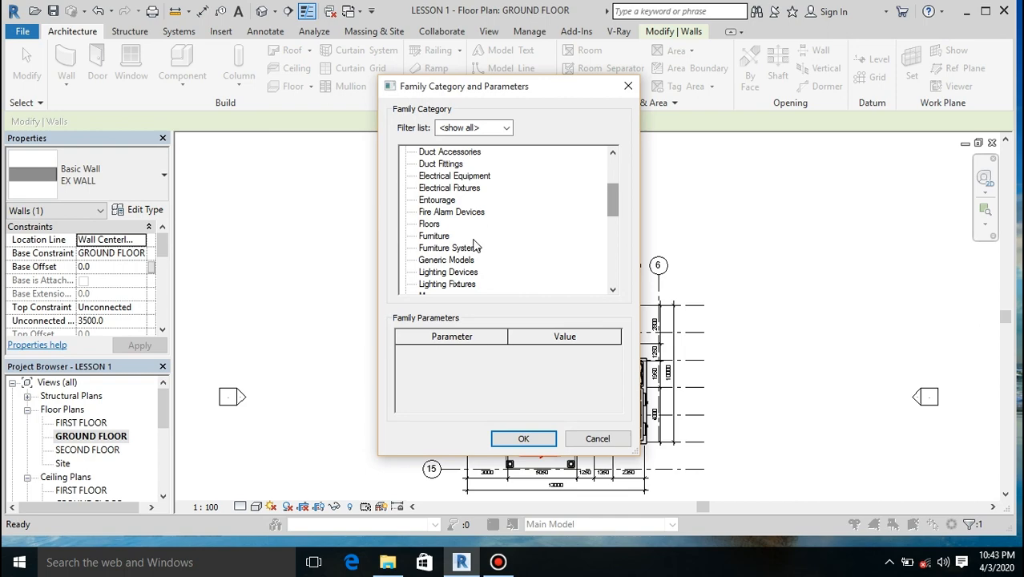
double_click(459, 260)
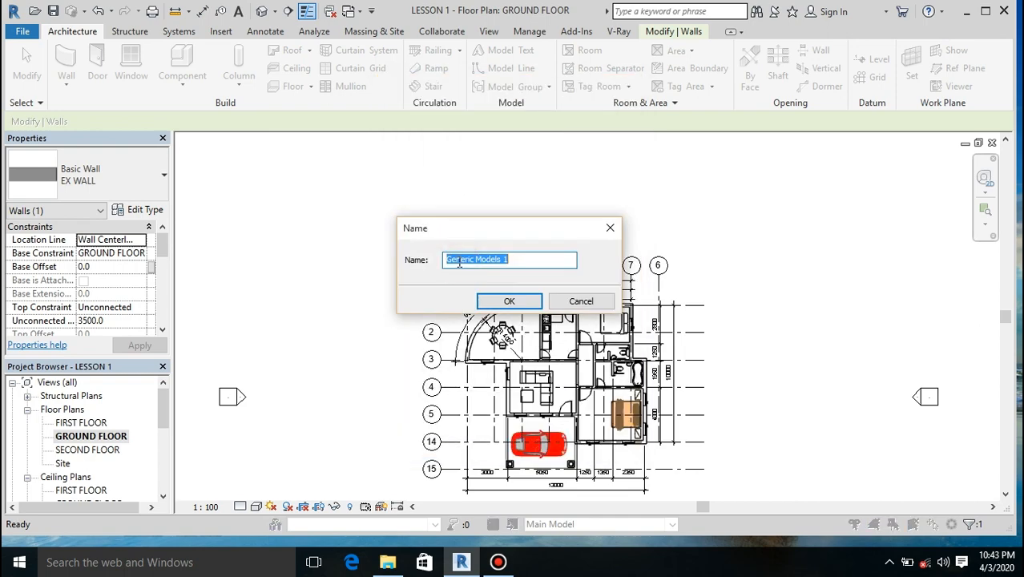
click(504, 302)
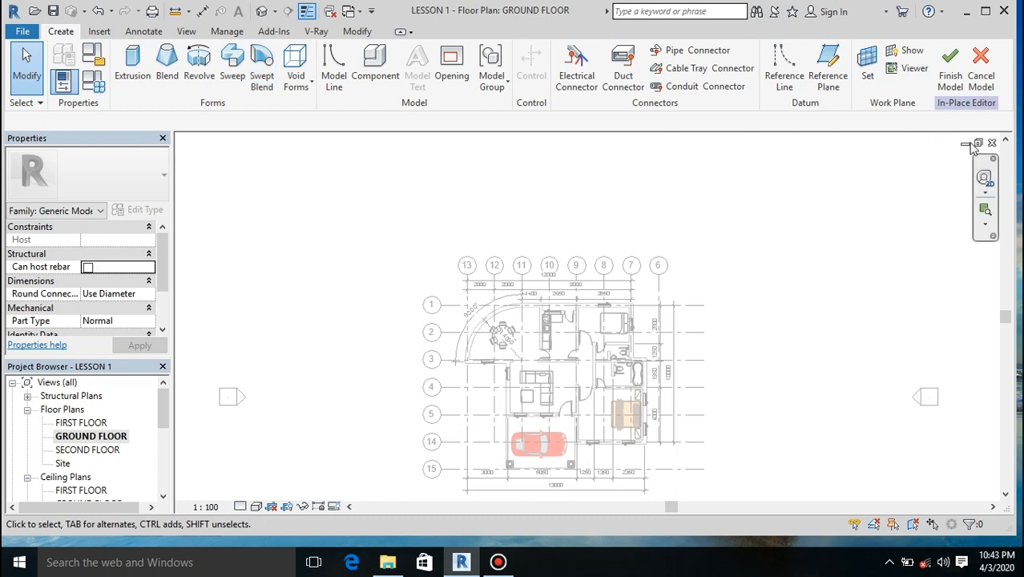
click(979, 58)
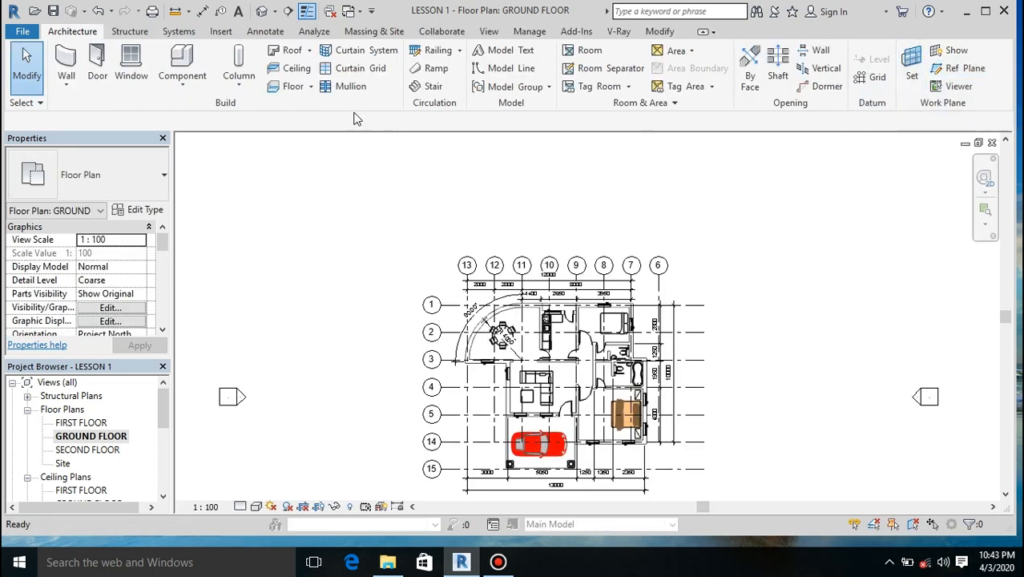
Step: Start a Generic Floor - 400mm boundary with lines offset 500 mm outside the curved dining wall, the kitchen's north edge and the upper bedroom's east wall
click(302, 88)
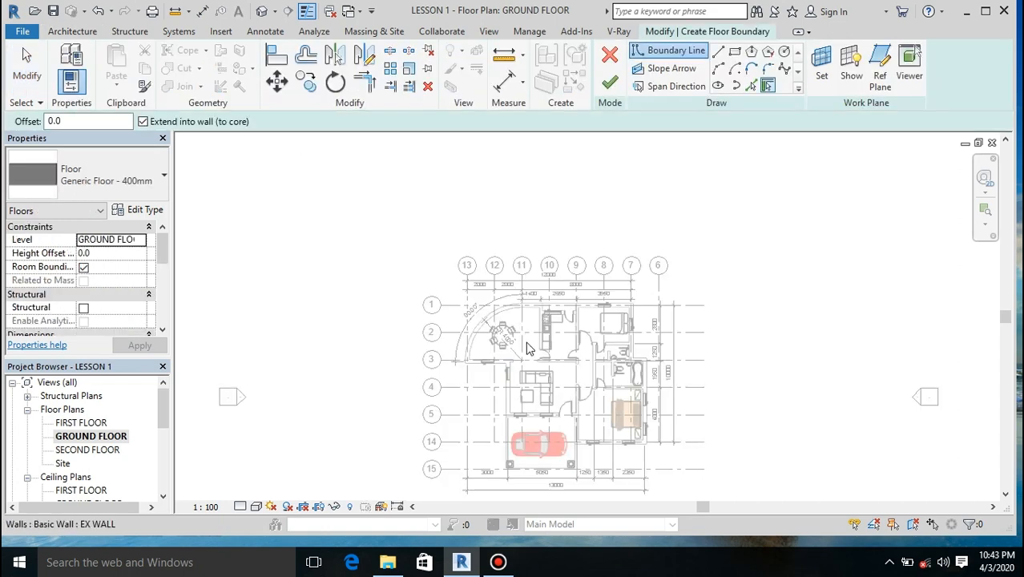
scroll(534, 297, up, 5)
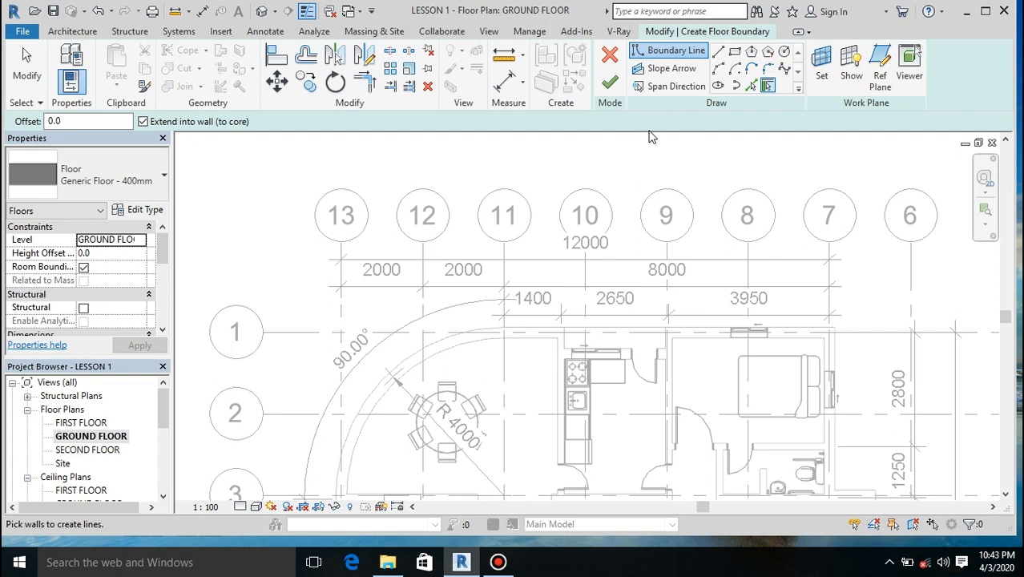
click(751, 85)
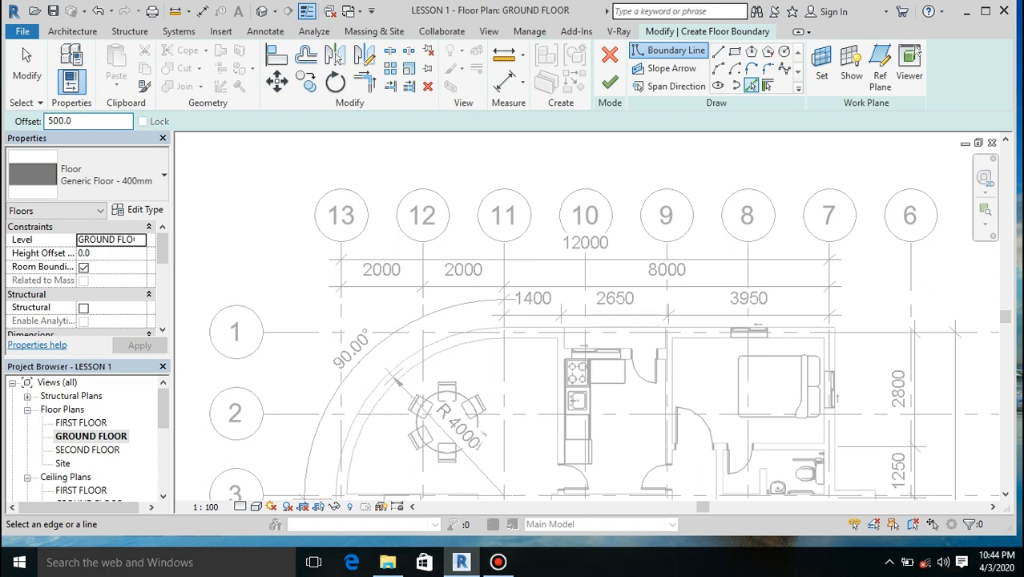
click(402, 367)
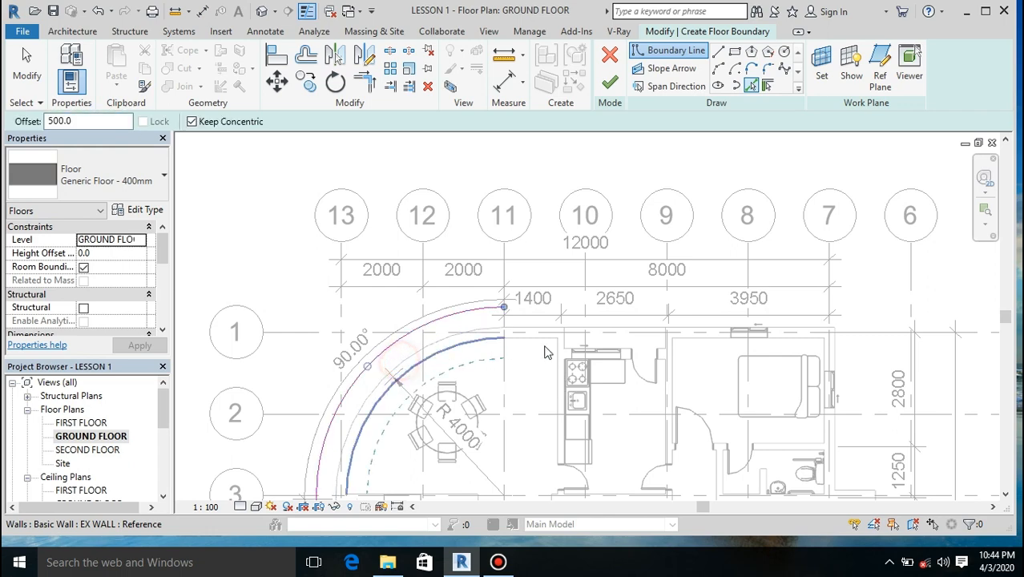
click(600, 327)
click(837, 352)
scroll(720, 215, down, 5)
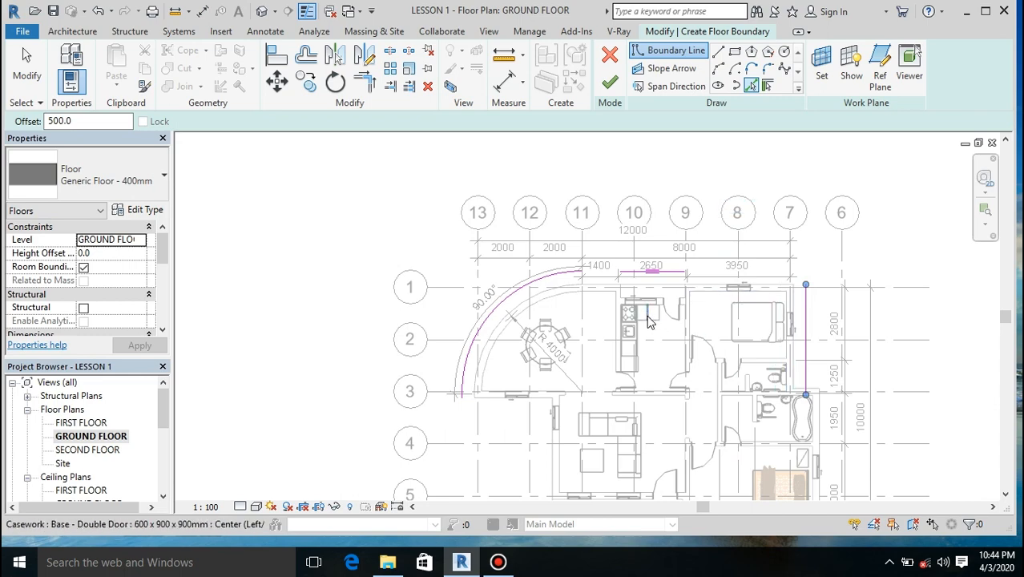
Step: Add boundary lines offset 500 mm outside the lower bedroom's east and south walls, the three outer carport edges and the dining room's south wall
scroll(738, 441, up, 5)
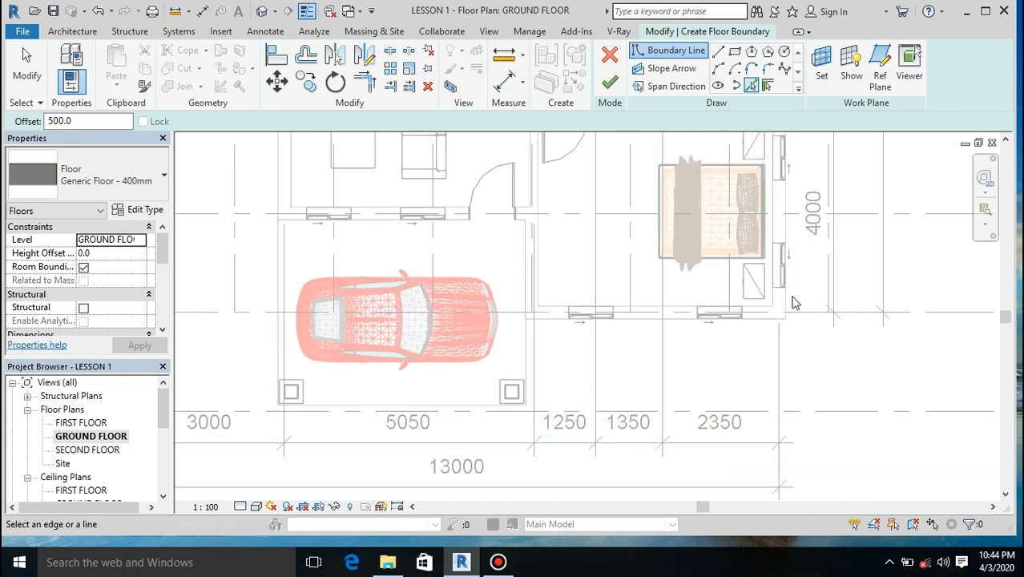
click(787, 309)
click(754, 322)
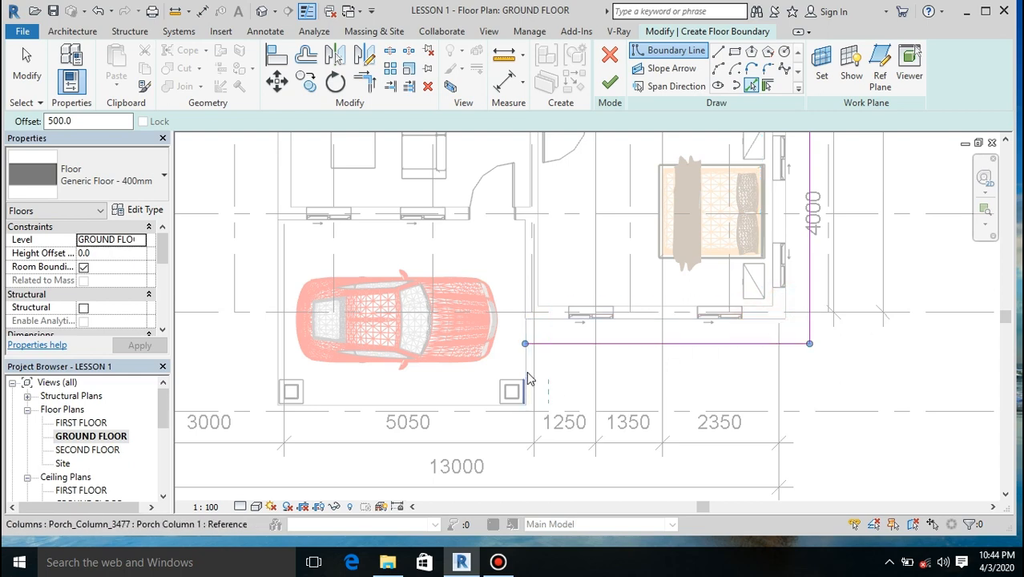
click(530, 381)
click(453, 414)
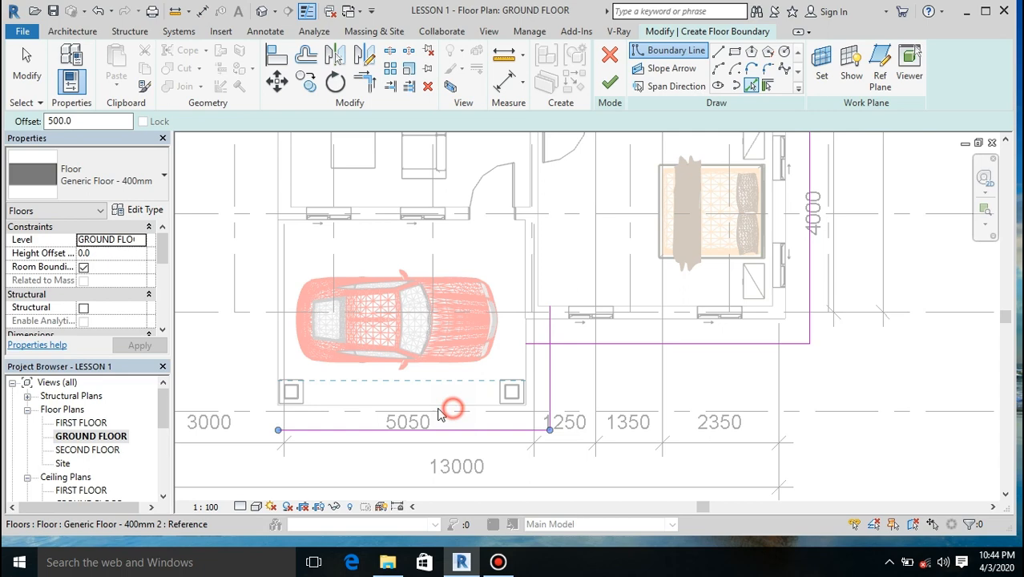
click(274, 361)
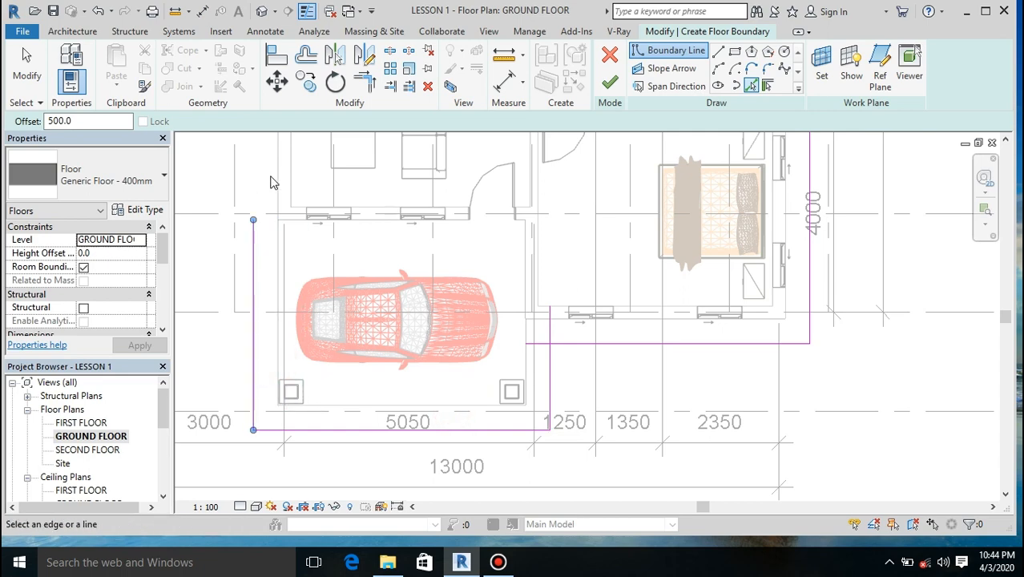
scroll(365, 338, down, 2)
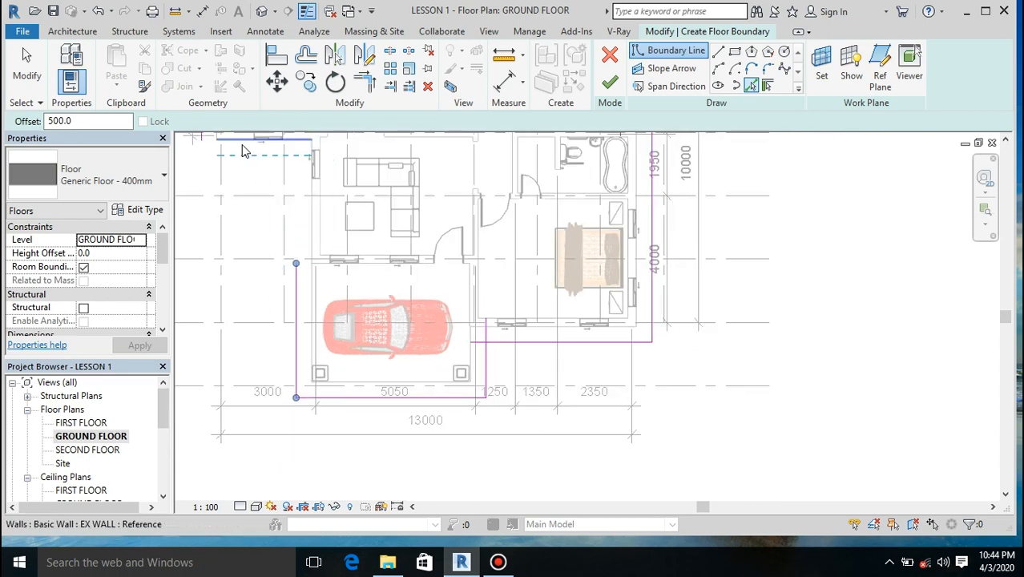
scroll(353, 284, down, 4)
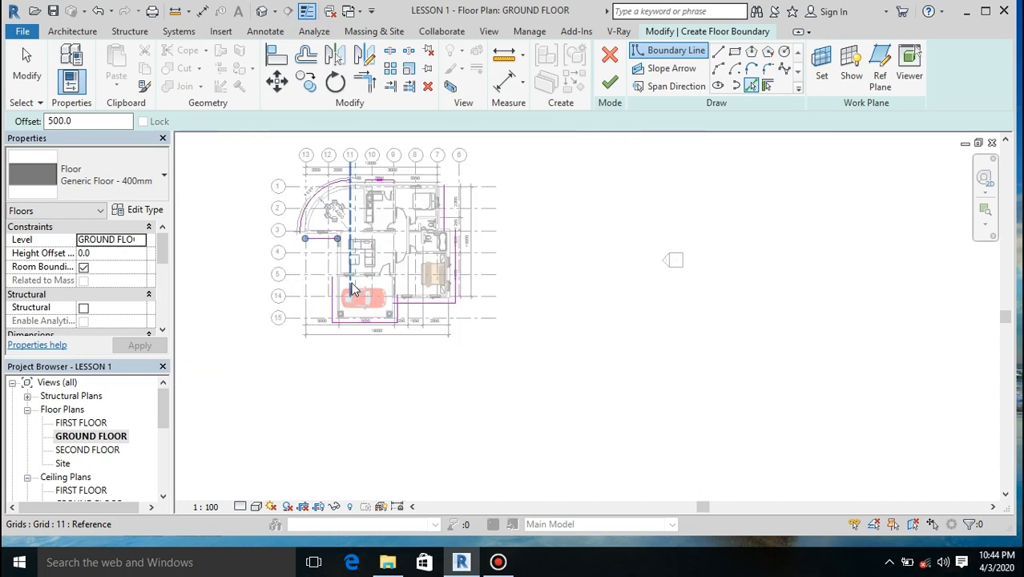
Step: Trim the floor boundary lines into a stepped corner on the east side beside the bathrooms
scroll(451, 228, up, 5)
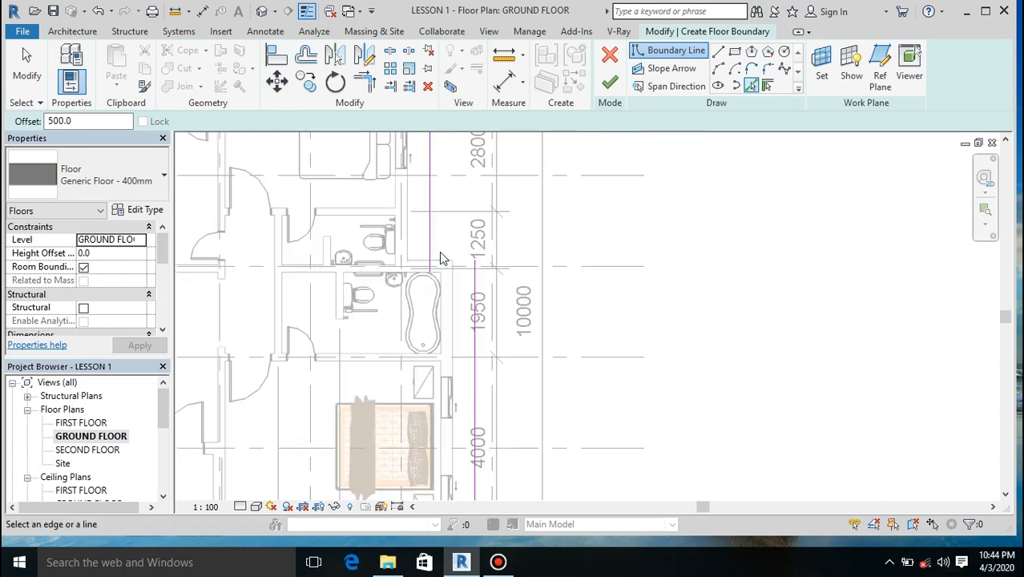
click(363, 80)
click(440, 239)
click(475, 276)
click(433, 192)
click(445, 241)
scroll(425, 258, down, 5)
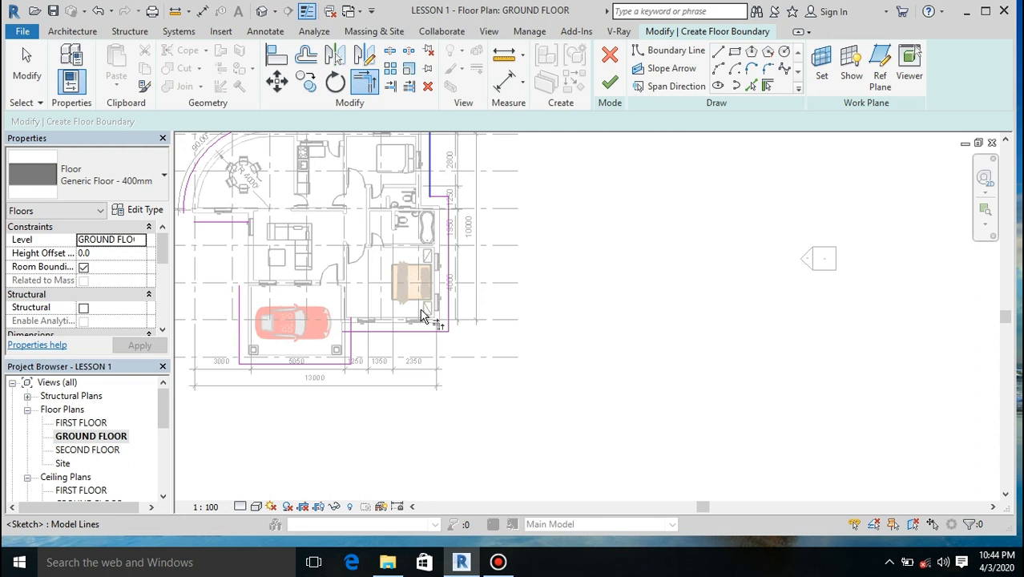
Step: Trim the floor boundary corners between the lower bedroom and carport, the carport and dining side, and the dining side and curved line
click(382, 338)
click(353, 347)
click(218, 225)
click(239, 316)
click(194, 169)
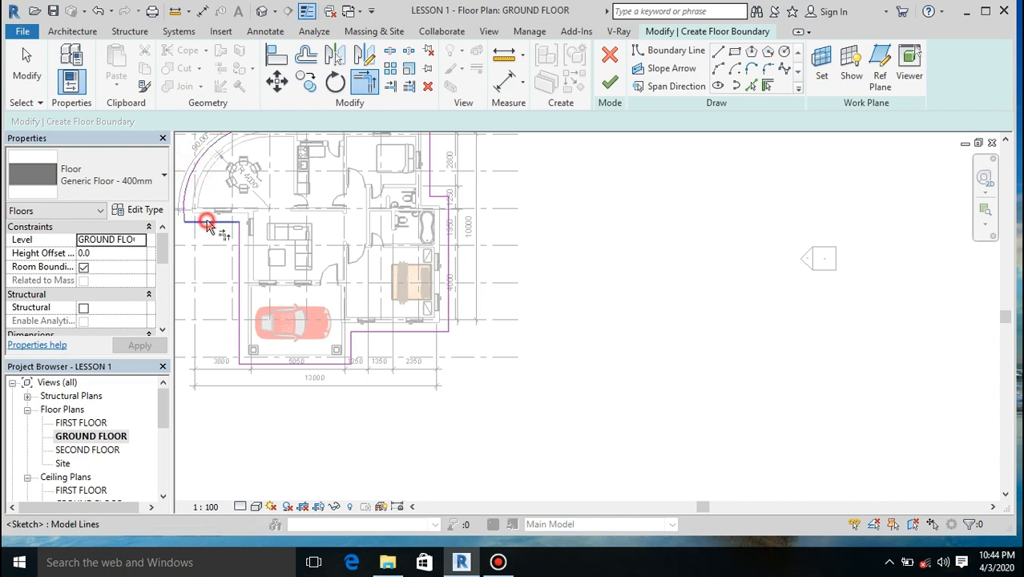
click(206, 225)
Step: Join the curved, north and east boundary lines into a closed outline and finish the floor sketch
scroll(378, 304, down, 4)
scroll(379, 260, up, 4)
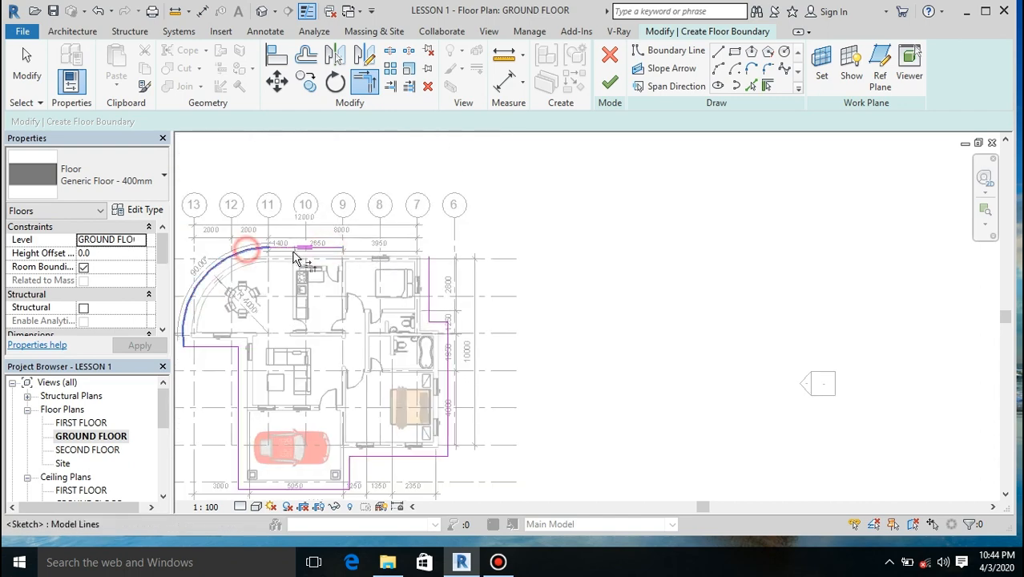
click(327, 252)
click(428, 277)
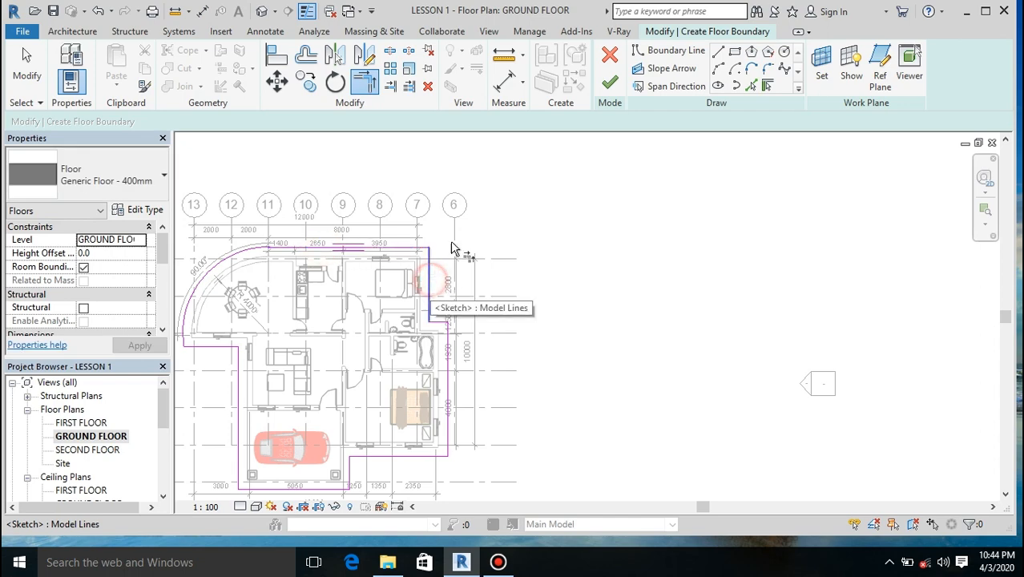
click(610, 82)
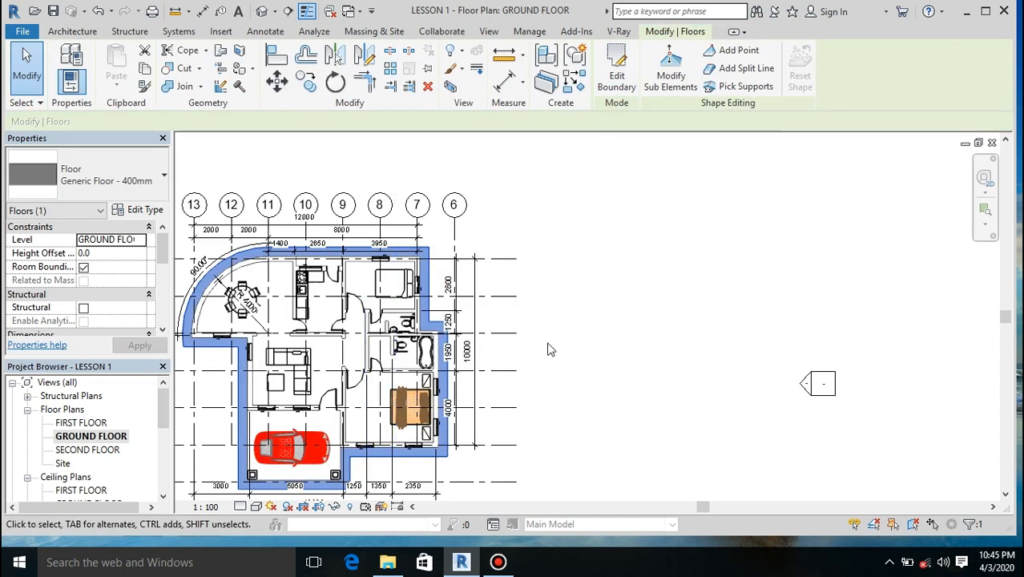
scroll(547, 347, down, 4)
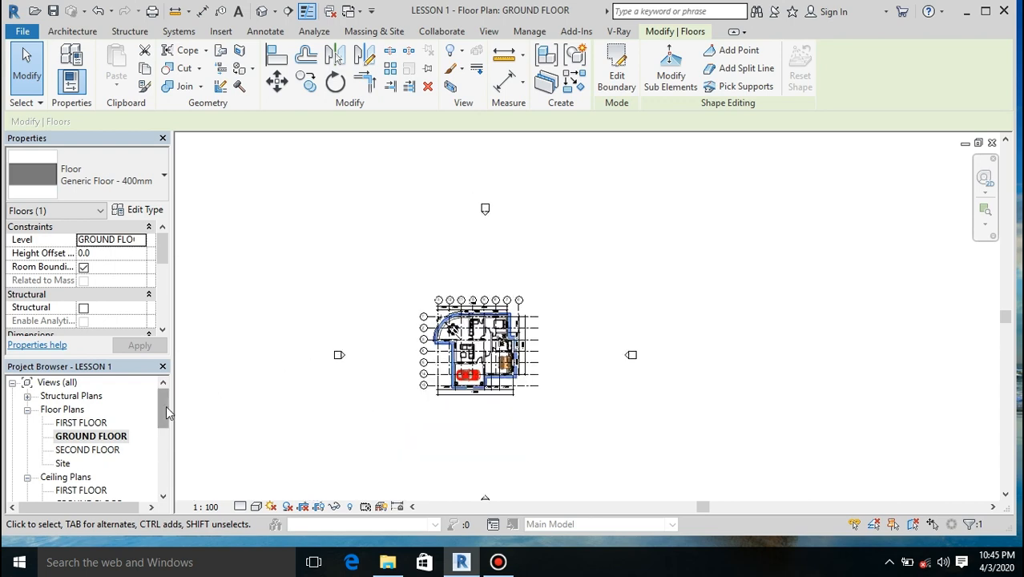
Step: Open the South elevation and change the floor slab's type to Generic Floor - 400mm 2
key(Escape)
drag(162, 415, 163, 461)
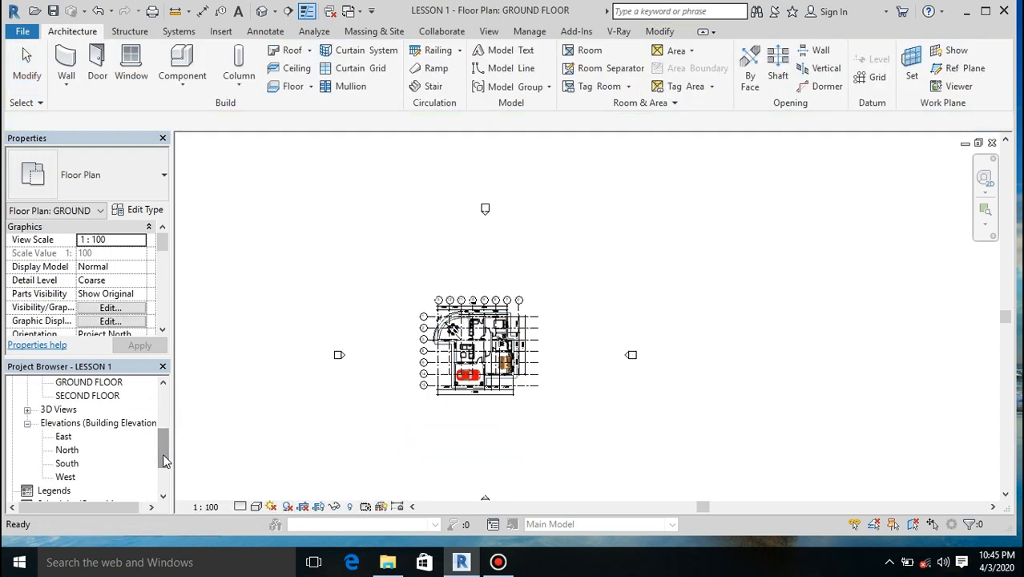
double_click(66, 463)
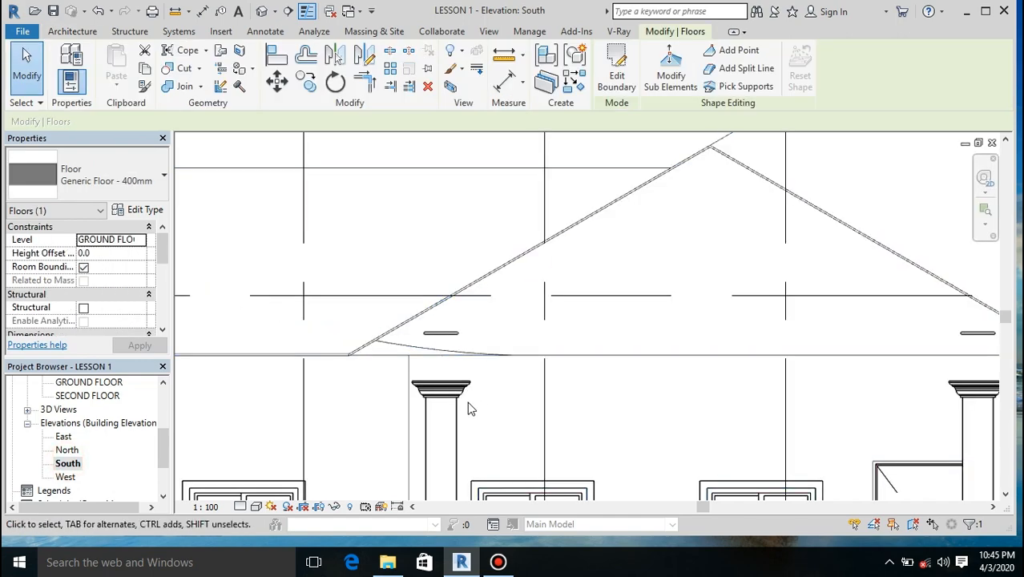
scroll(427, 287, down, 5)
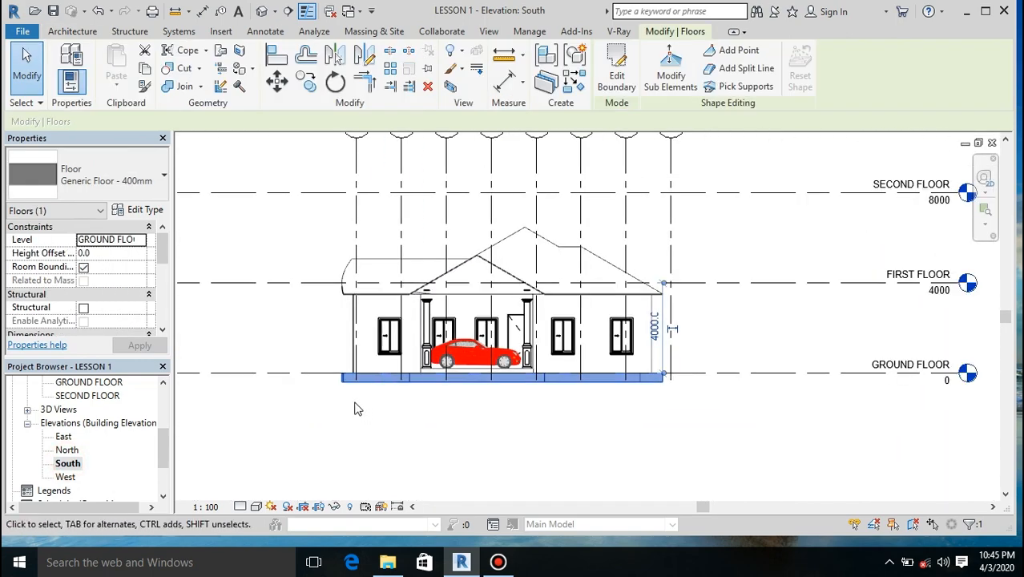
click(96, 175)
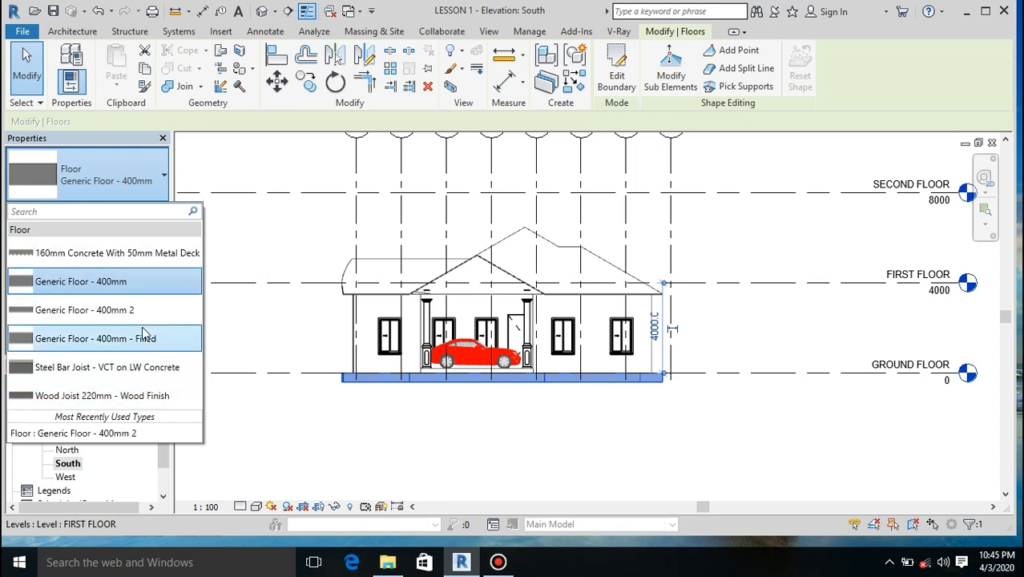
click(134, 301)
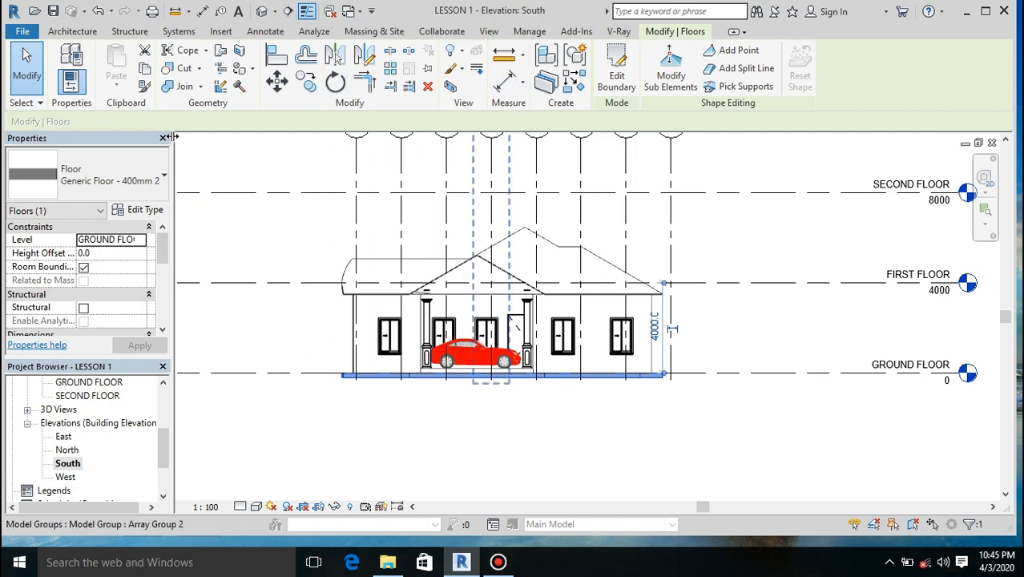
Step: Move the floor slab straight up 3500 mm from the base of the west exterior wall to the underside of the roof
click(276, 81)
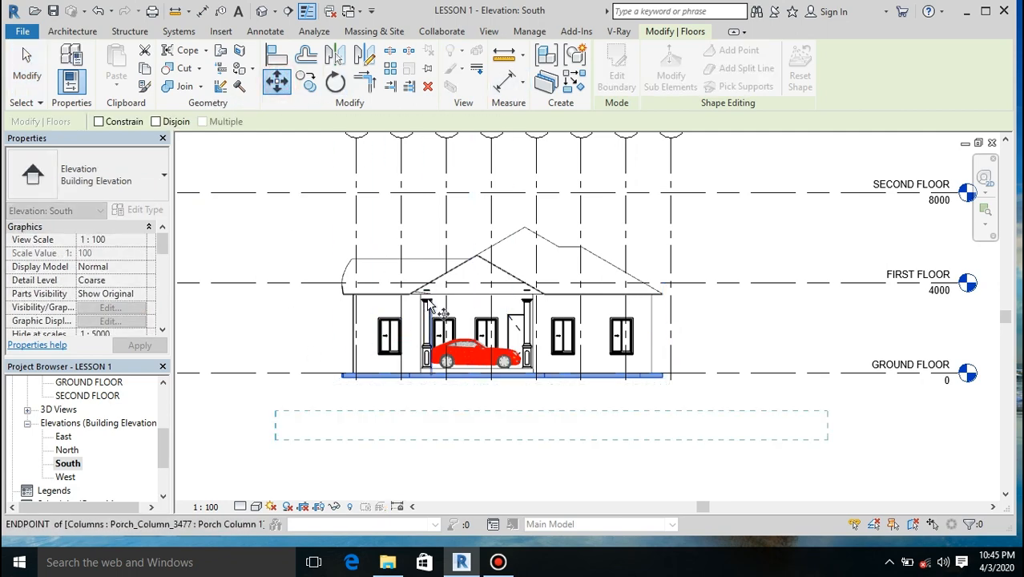
scroll(400, 336, up, 4)
scroll(299, 373, down, 2)
click(223, 442)
scroll(223, 433, up, 4)
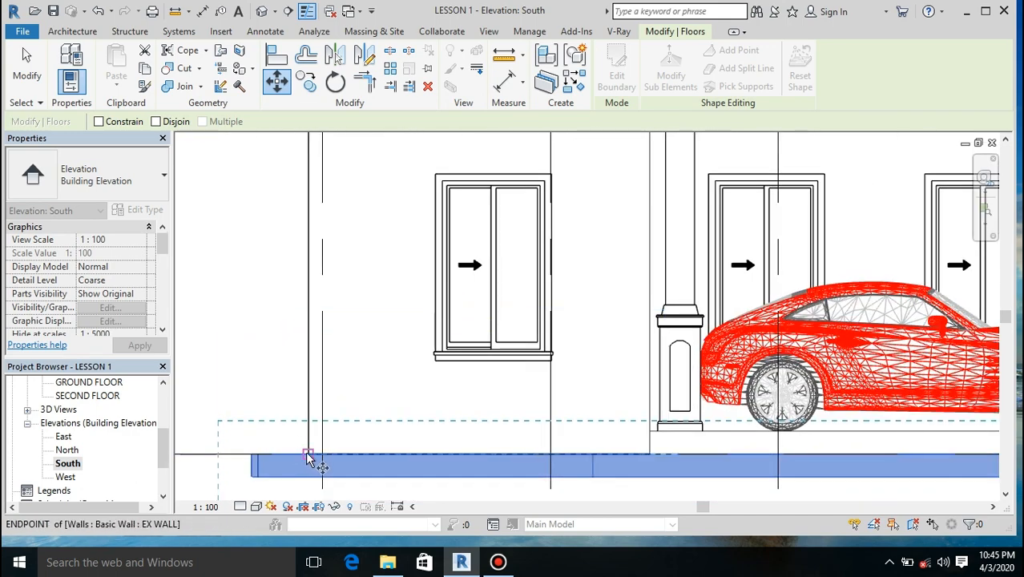
scroll(309, 452, down, 3)
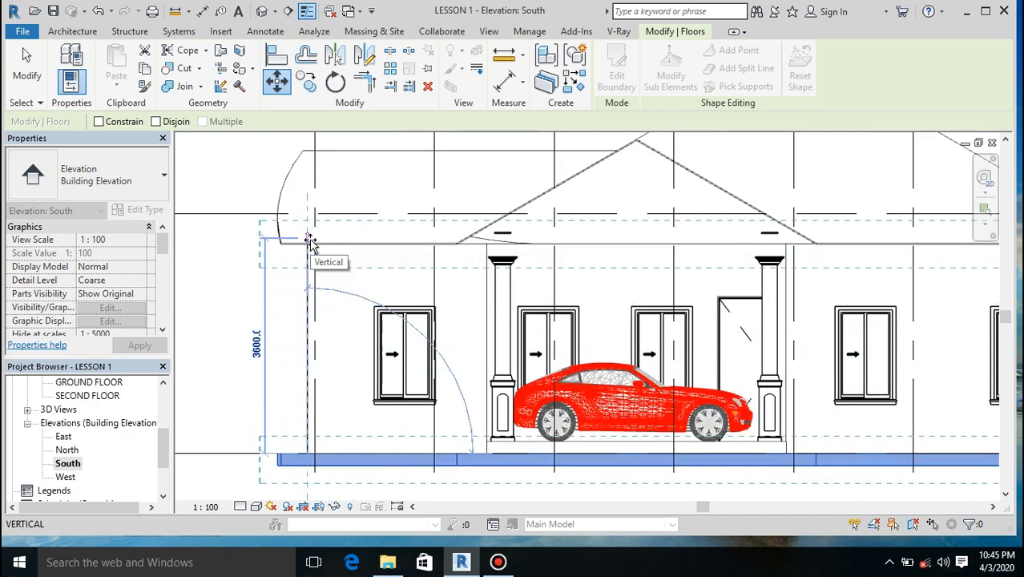
scroll(308, 261, up, 4)
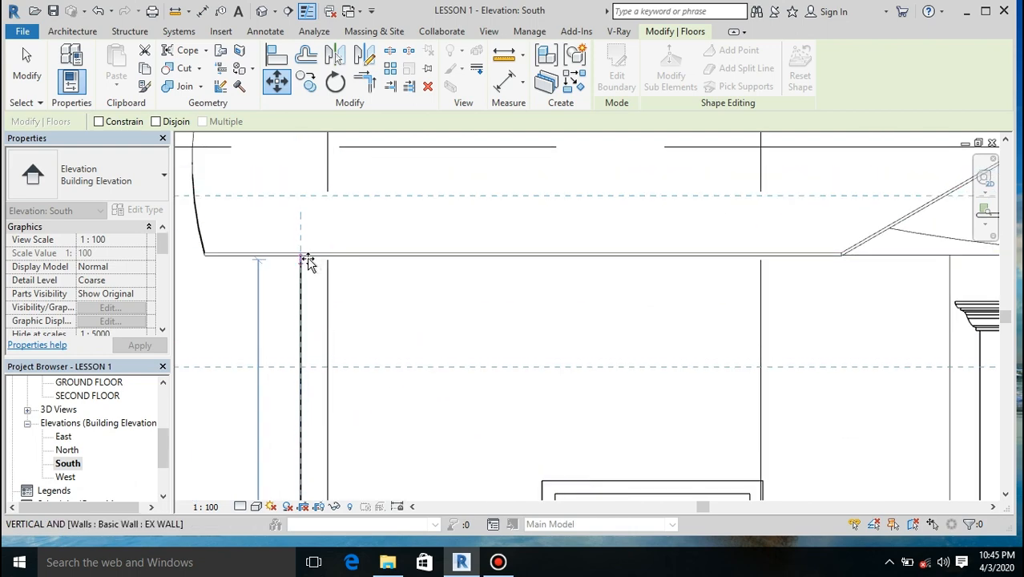
scroll(304, 257, up, 3)
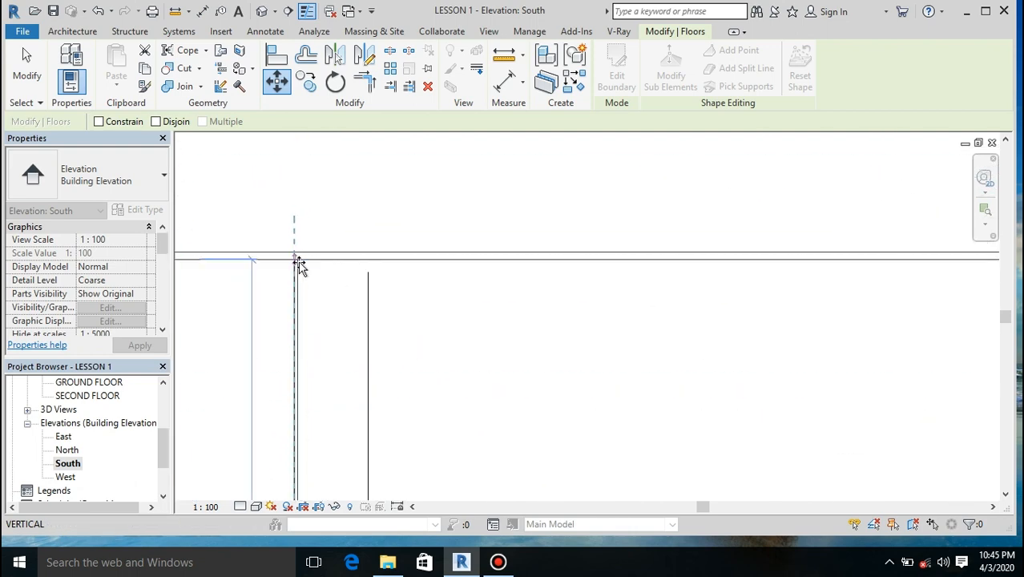
click(294, 257)
scroll(388, 280, down, 4)
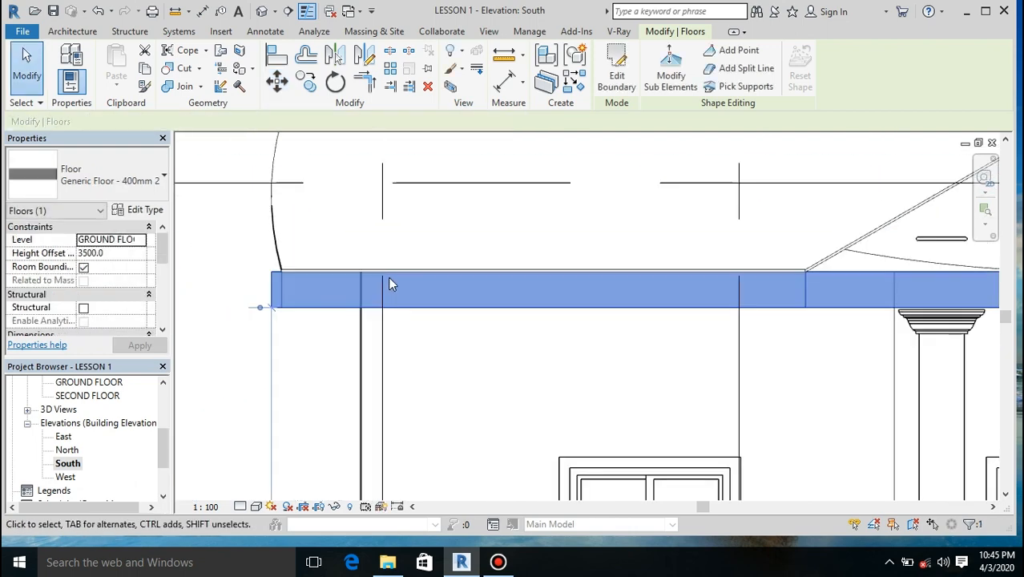
scroll(390, 284, down, 3)
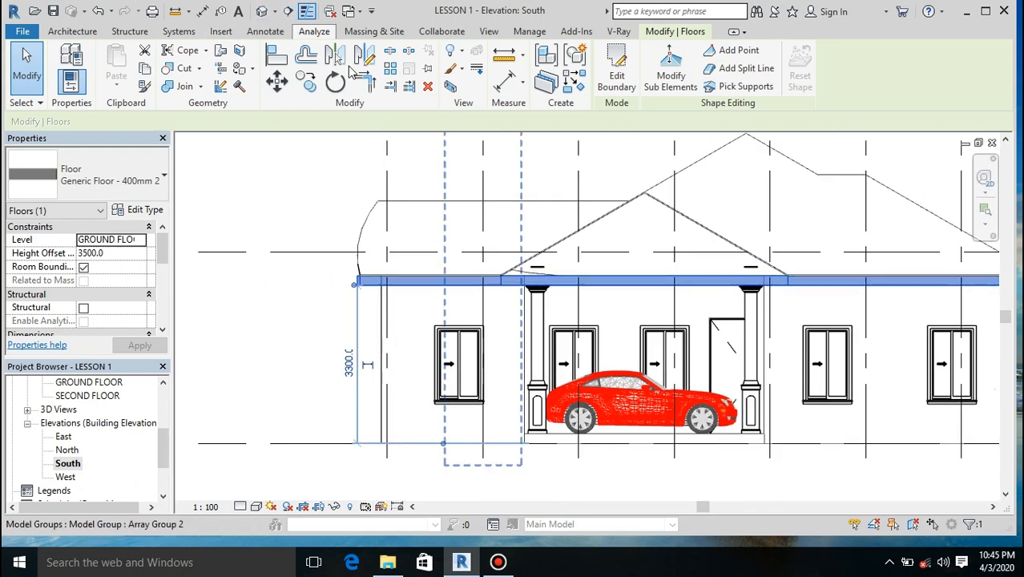
Step: Examine the raised slab beneath the roof eaves in the 3D view, from the carport front around to the bedroom corner
click(261, 10)
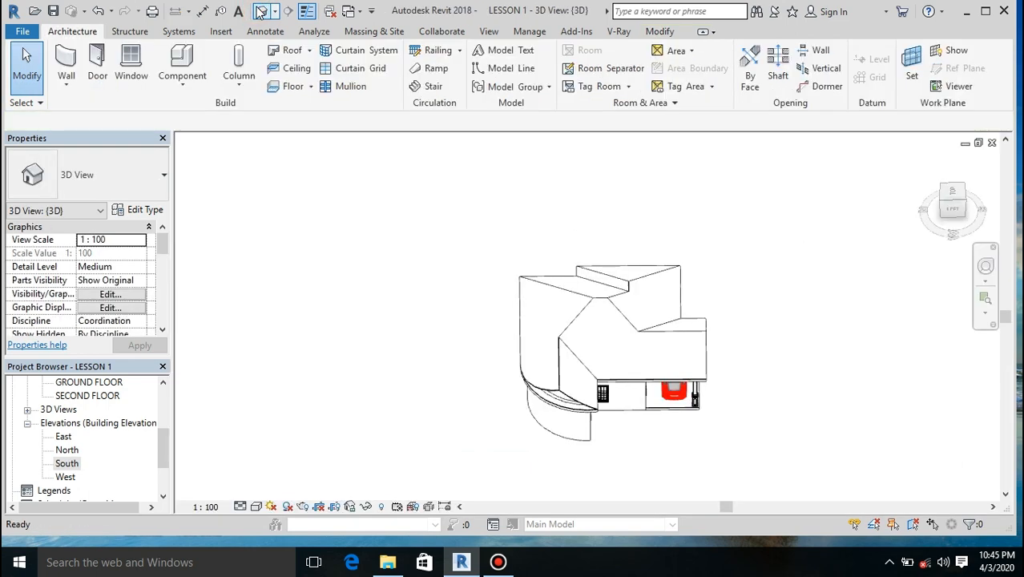
click(948, 212)
mouse_move(947, 211)
mouse_down()
mouse_move(939, 217)
mouse_move(947, 213)
mouse_up()
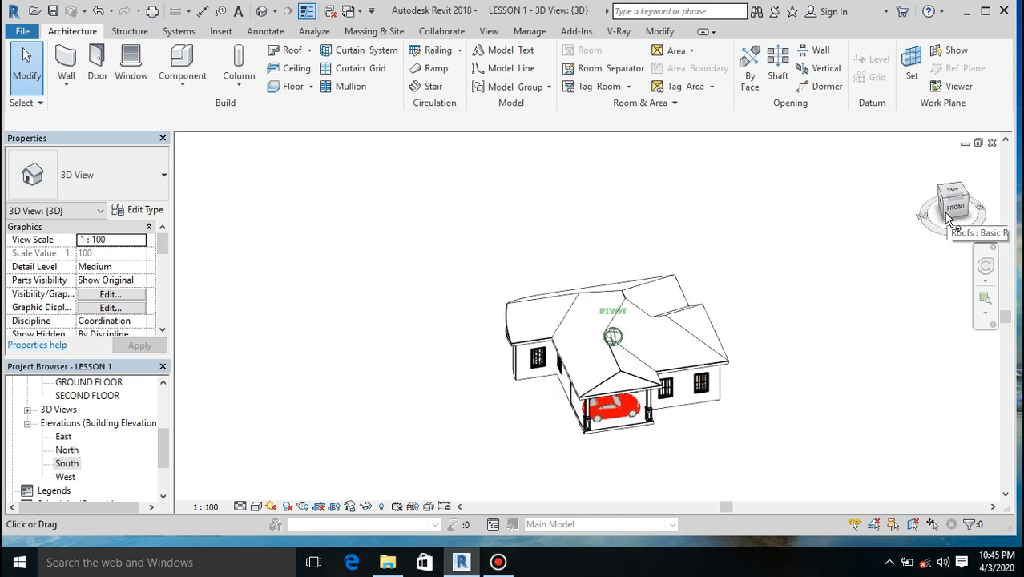
scroll(653, 404, up, 4)
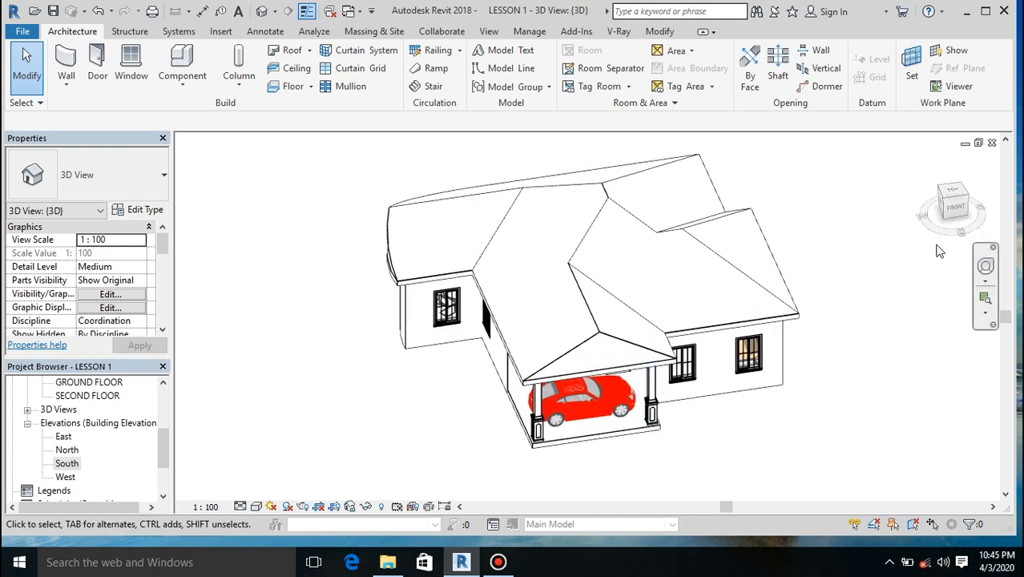
mouse_move(957, 206)
mouse_down()
mouse_move(959, 171)
mouse_move(928, 184)
mouse_move(925, 207)
mouse_move(922, 198)
mouse_up()
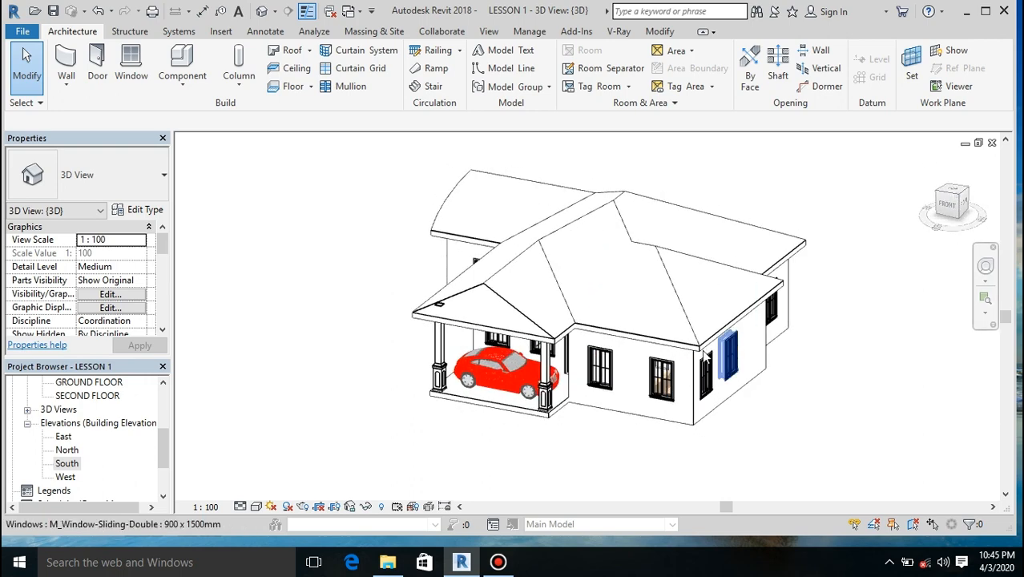
scroll(523, 376, up, 1)
scroll(523, 376, up, 2)
scroll(729, 287, up, 3)
scroll(527, 377, down, 3)
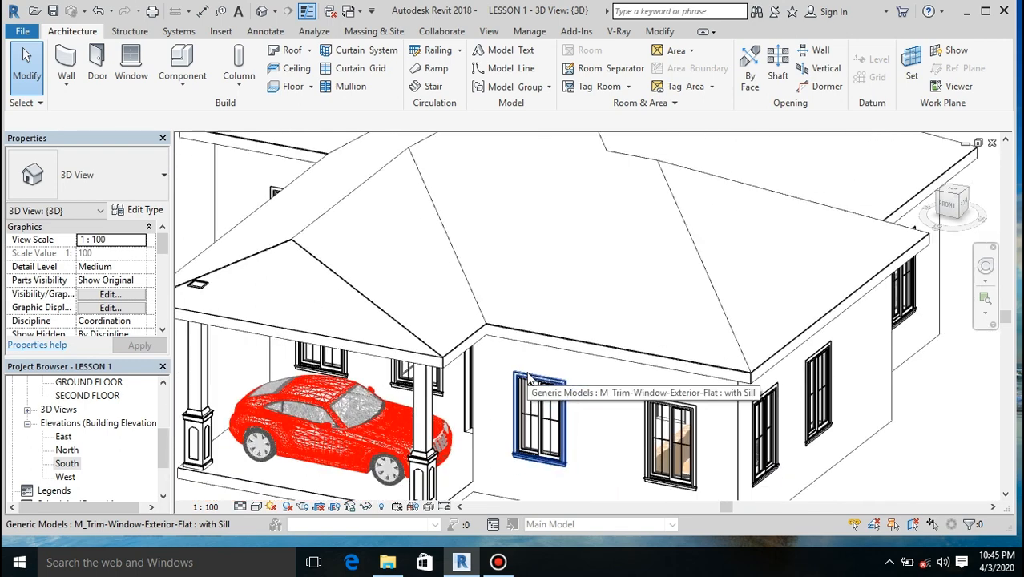
scroll(527, 379, down, 2)
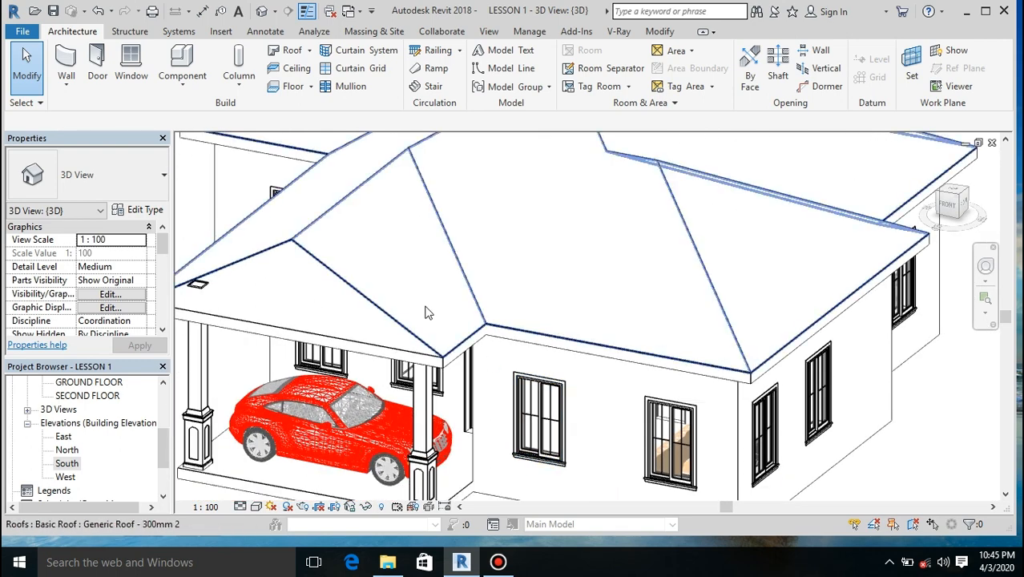
scroll(430, 311, down, 1)
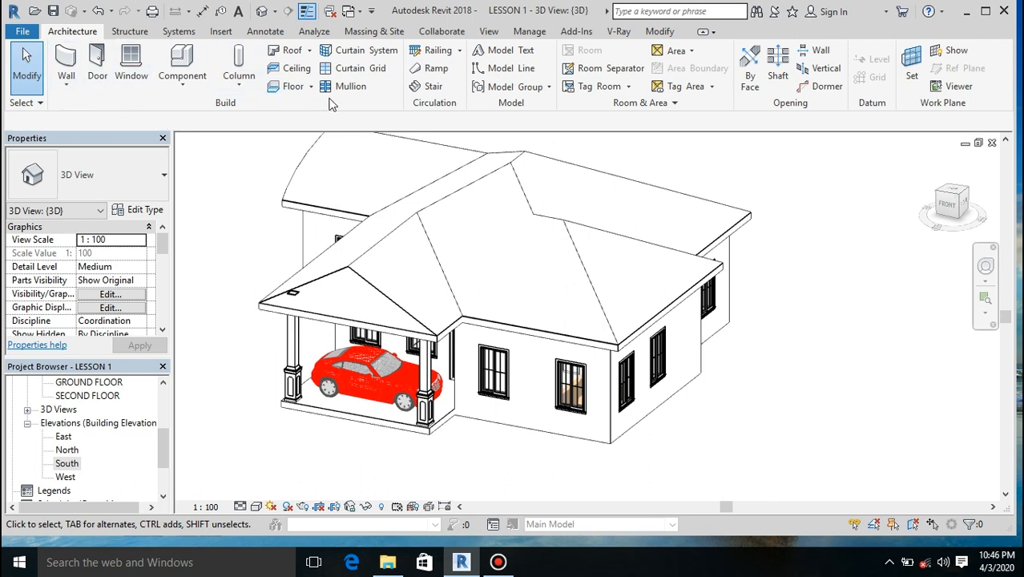
Step: Place roof fascias along the carport gable's sloping edge and the bedroom roof's south eave
click(310, 52)
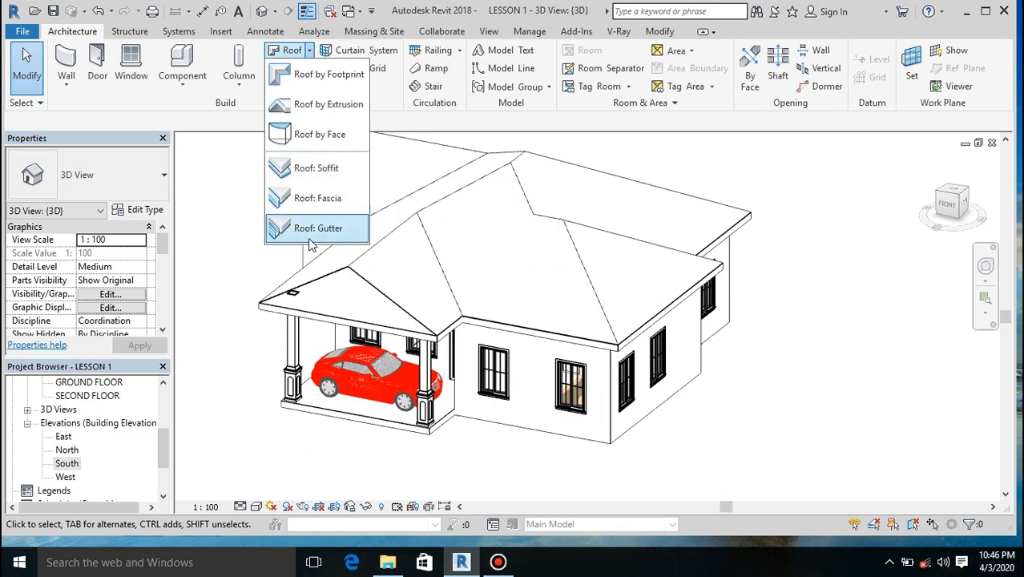
click(305, 202)
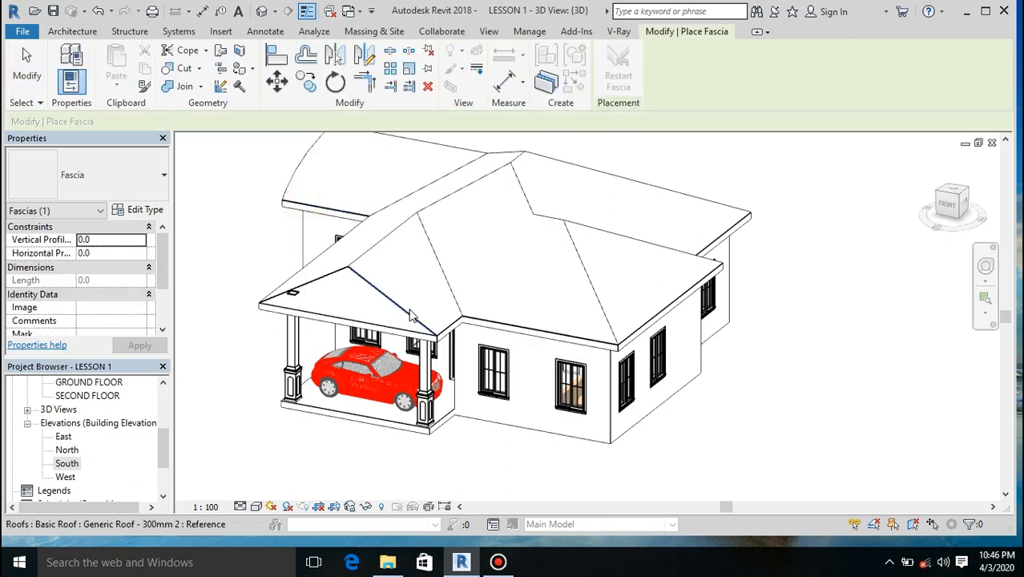
scroll(410, 315, up, 5)
click(406, 326)
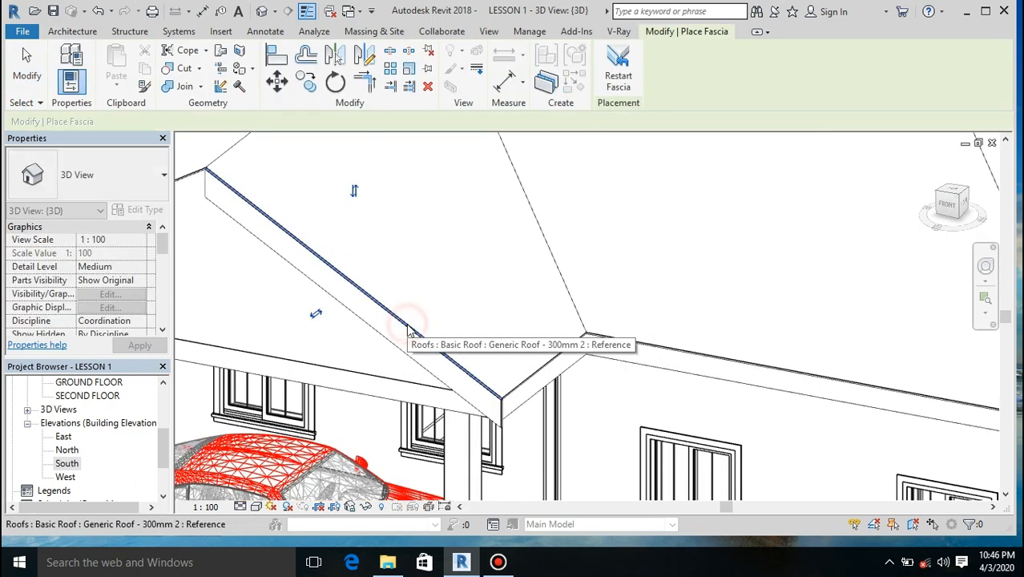
scroll(517, 346, down, 2)
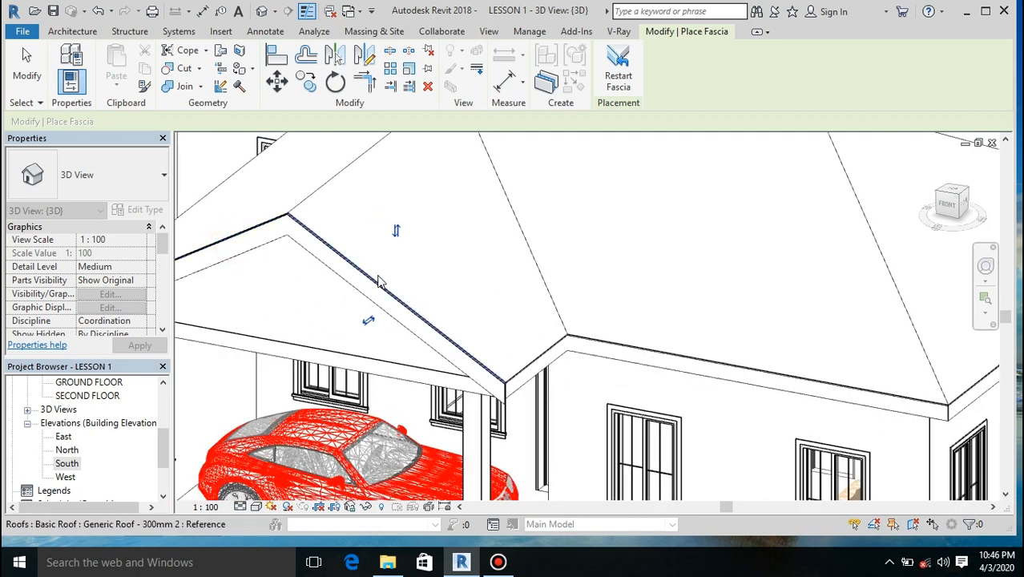
click(602, 345)
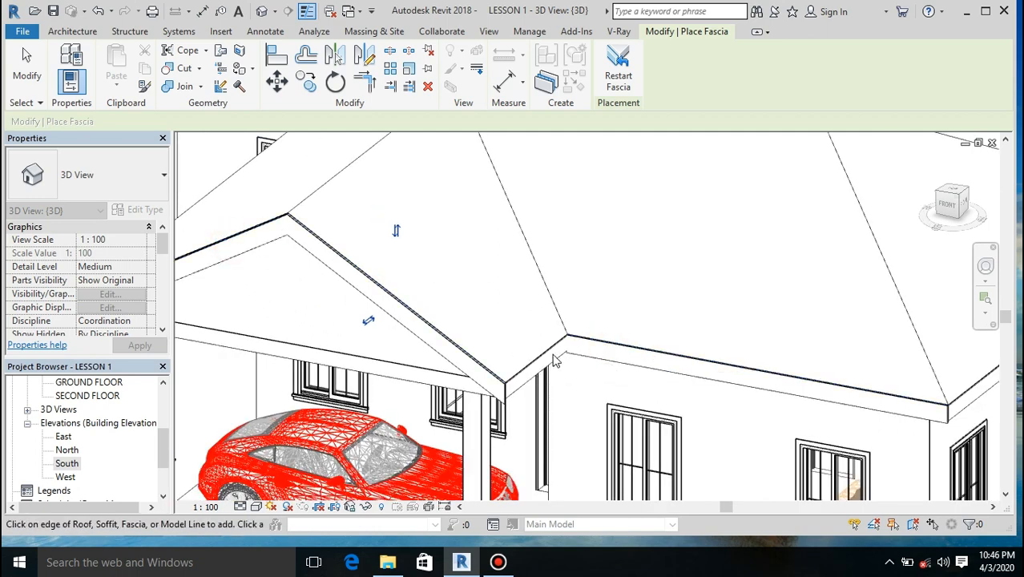
Step: Add fascias along the bedroom roof's east eave and the dining-side roof's south eave
scroll(414, 334, down, 3)
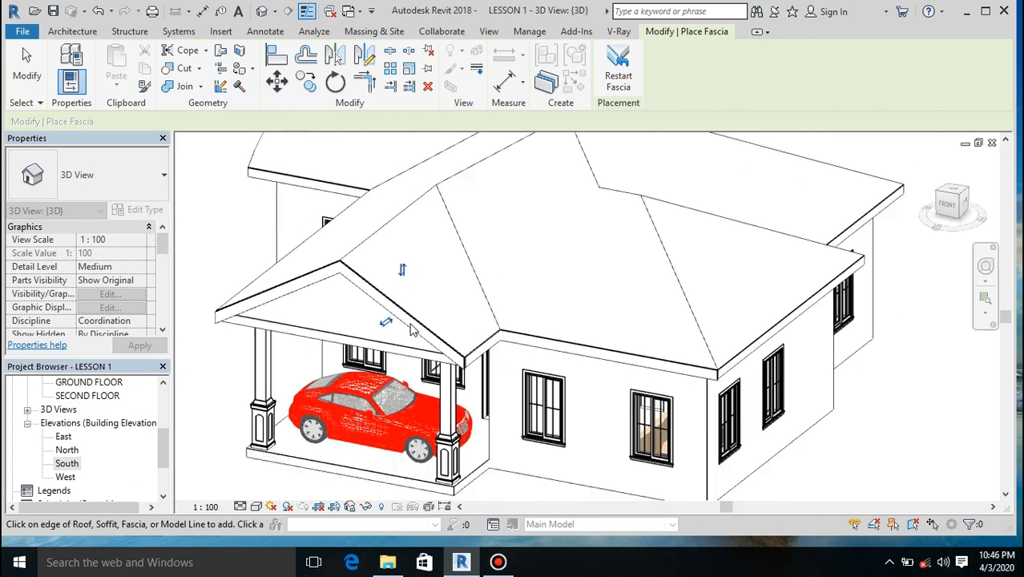
scroll(657, 329, up, 3)
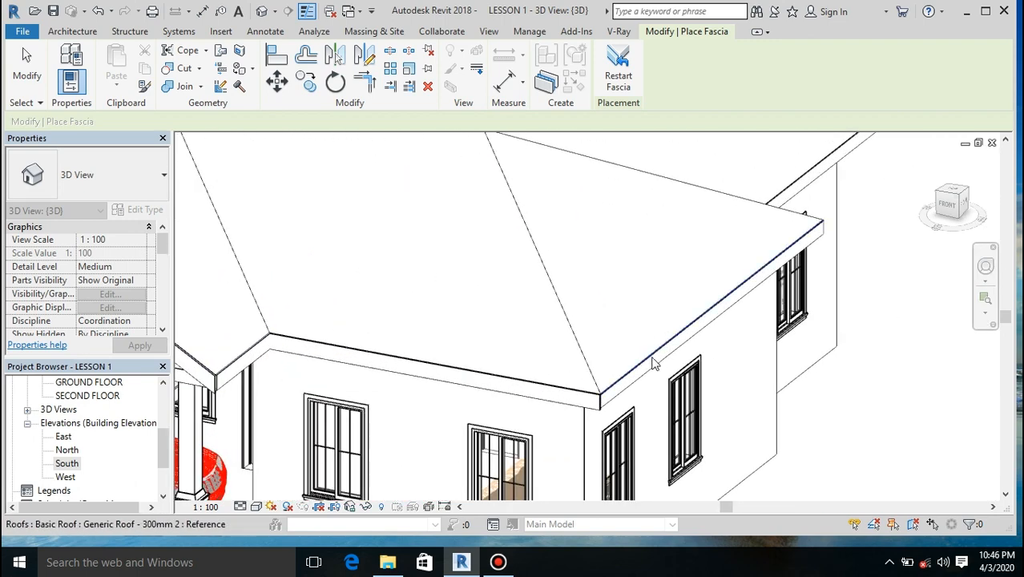
click(649, 367)
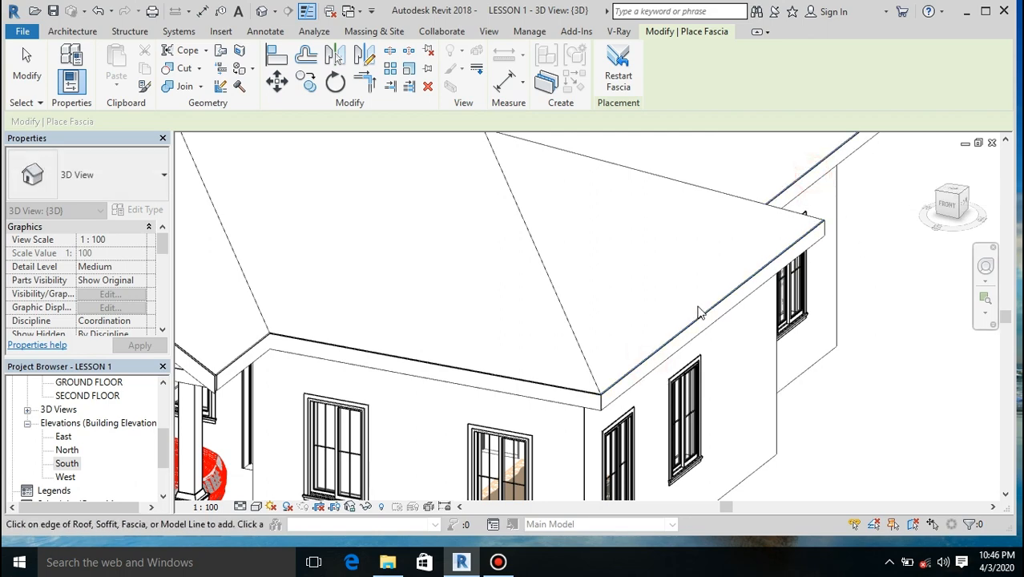
scroll(699, 312, down, 4)
scroll(452, 251, up, 5)
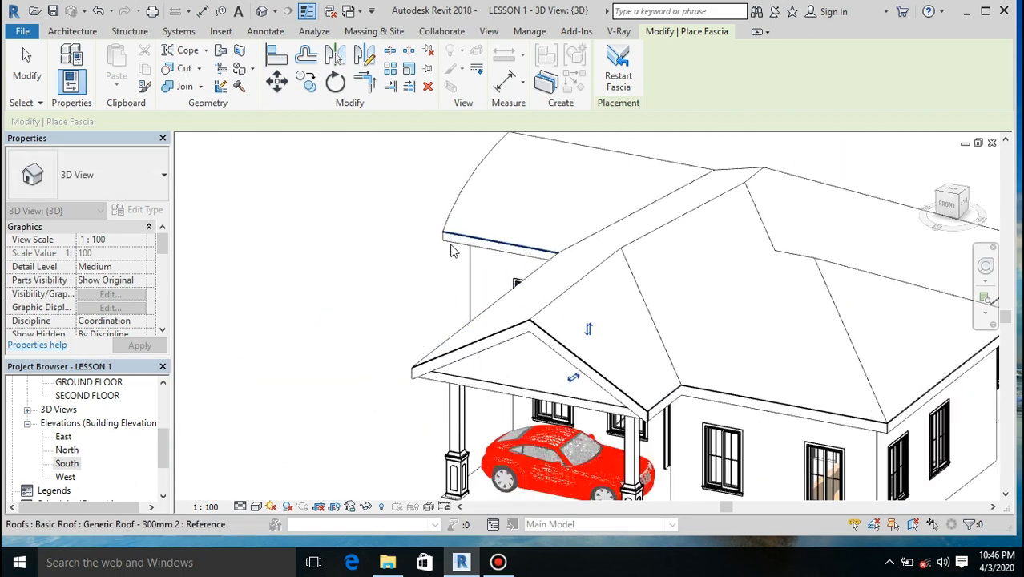
click(481, 225)
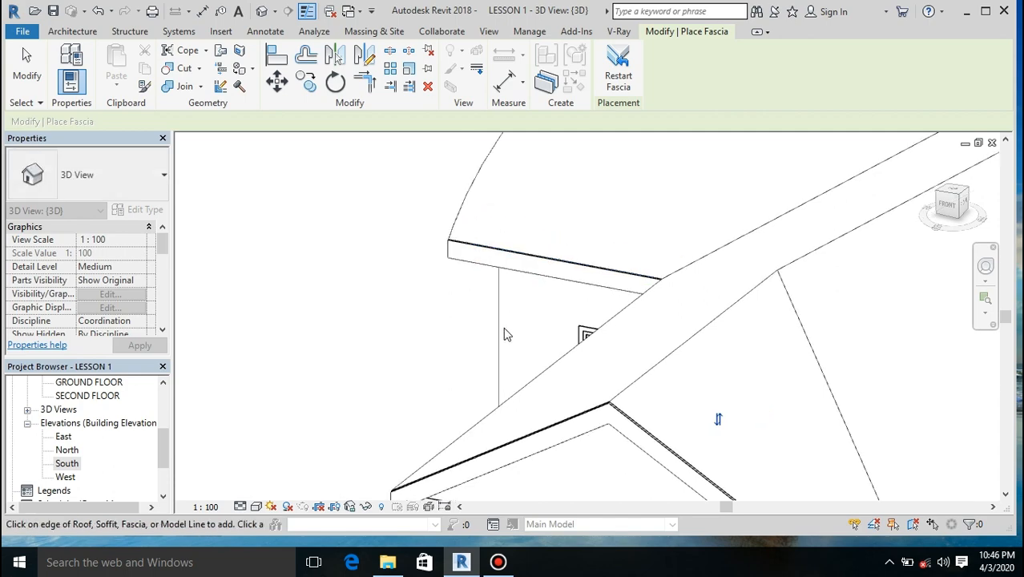
scroll(504, 333, down, 5)
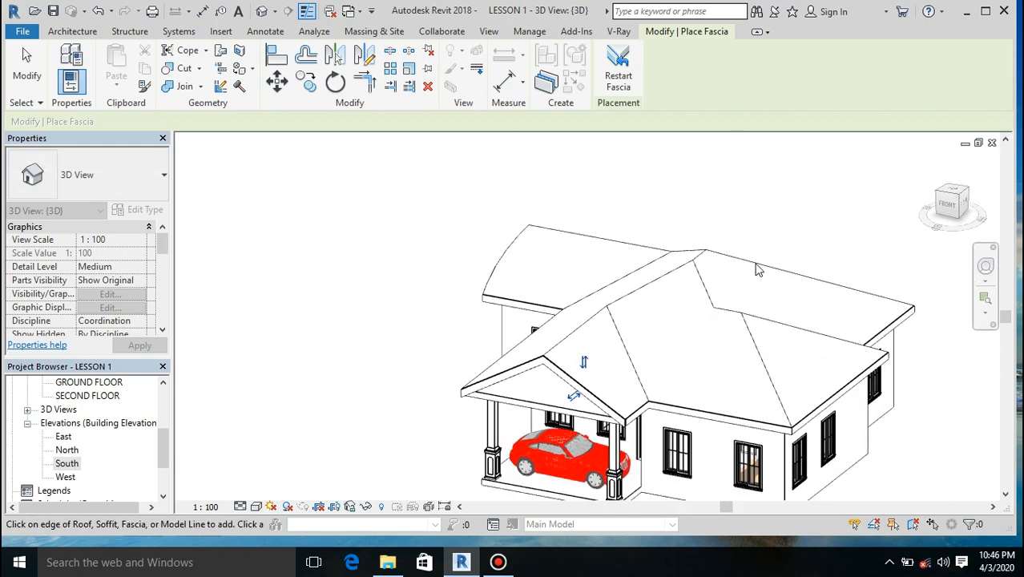
Step: Add fascias to the curved roof edge segments at the house's northwest corner, seen from the front-left side
click(965, 194)
drag(935, 203, 948, 208)
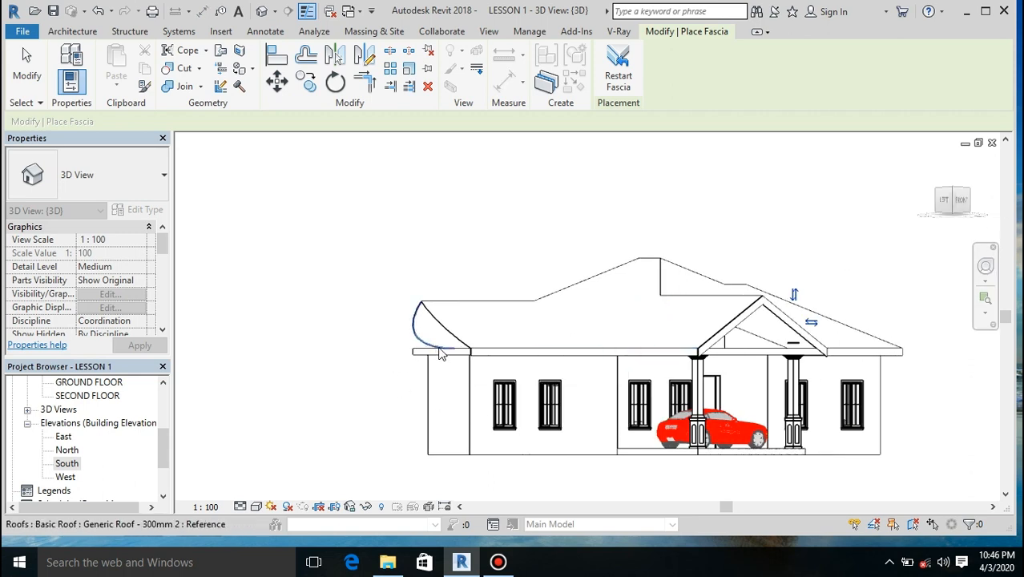
click(416, 332)
click(446, 336)
scroll(446, 349, up, 5)
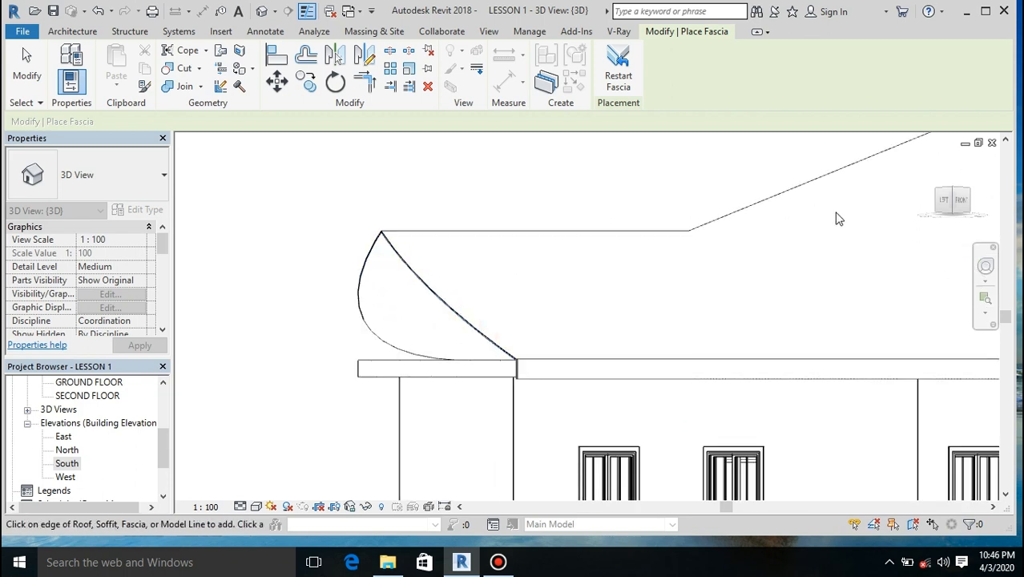
Step: Add fascias along the roof's north eave and the adjoining rear part of the curved edge
drag(958, 212, 992, 210)
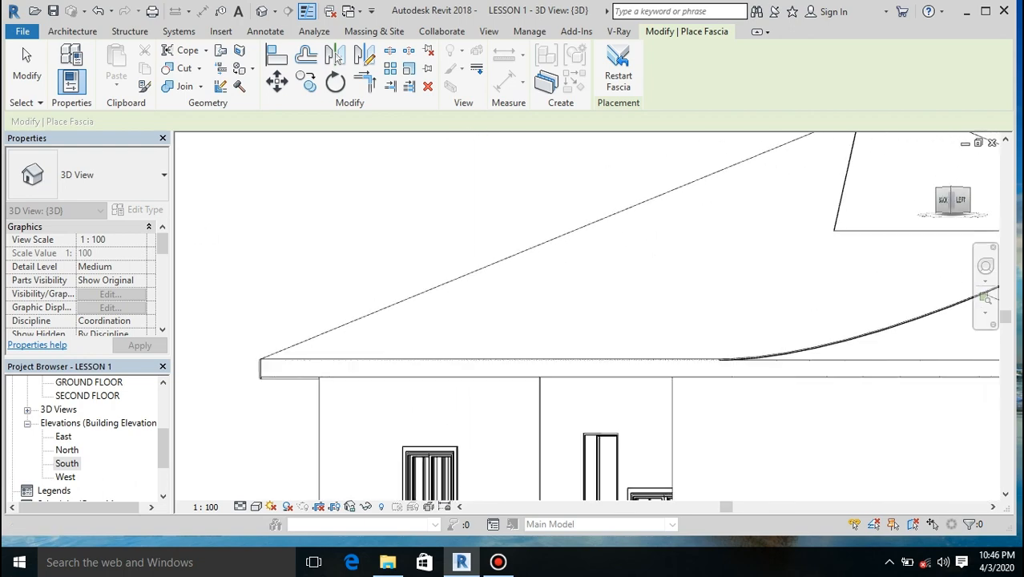
click(439, 360)
scroll(316, 412, down, 2)
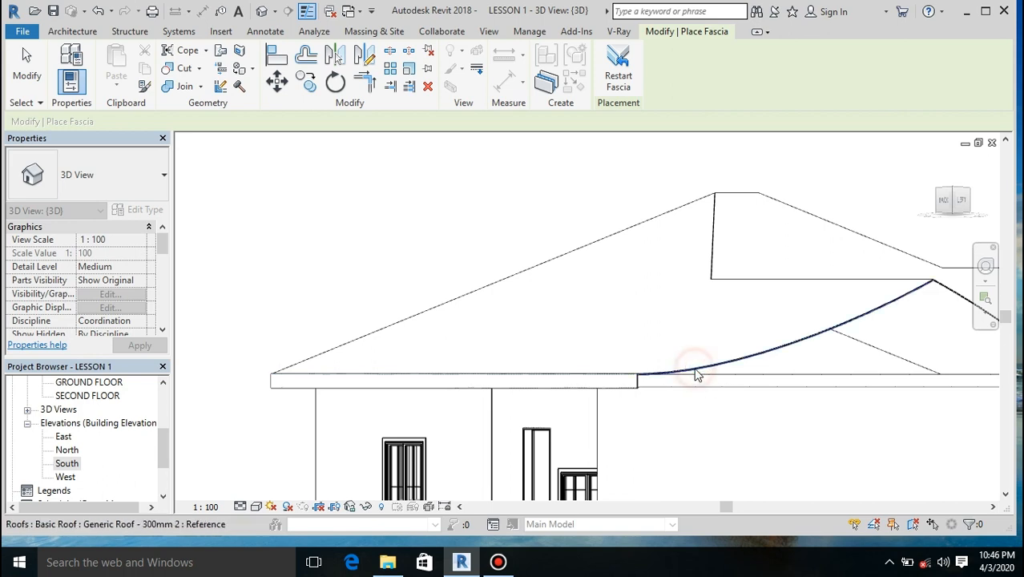
scroll(450, 324, down, 3)
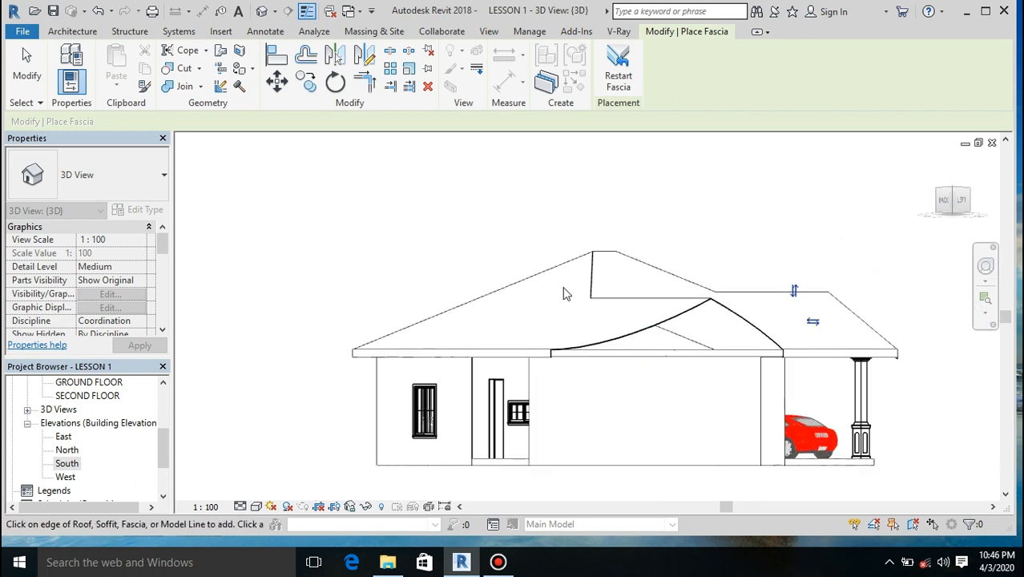
Step: Examine the placed roof fascias from the left and front sides of the house and end fascia placement
drag(949, 206, 899, 240)
scroll(526, 365, down, 3)
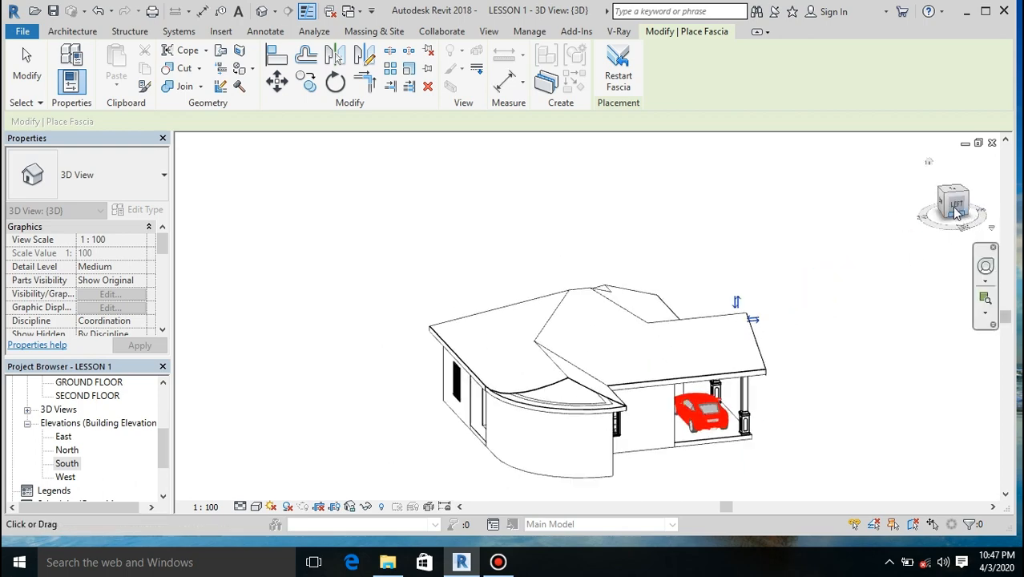
mouse_move(945, 210)
mouse_down()
mouse_move(911, 209)
mouse_move(876, 233)
mouse_move(920, 230)
mouse_up()
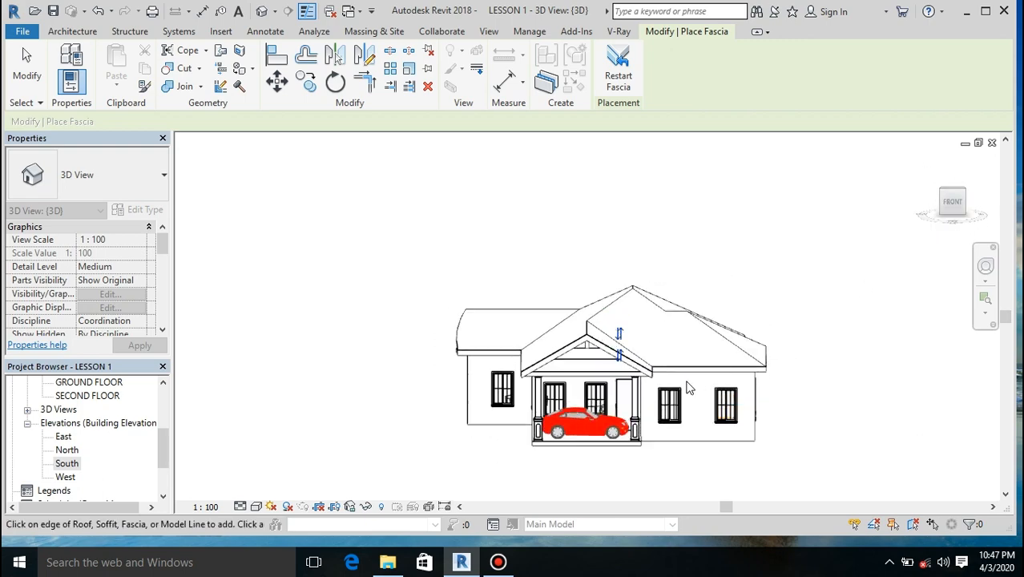
scroll(686, 389, up, 4)
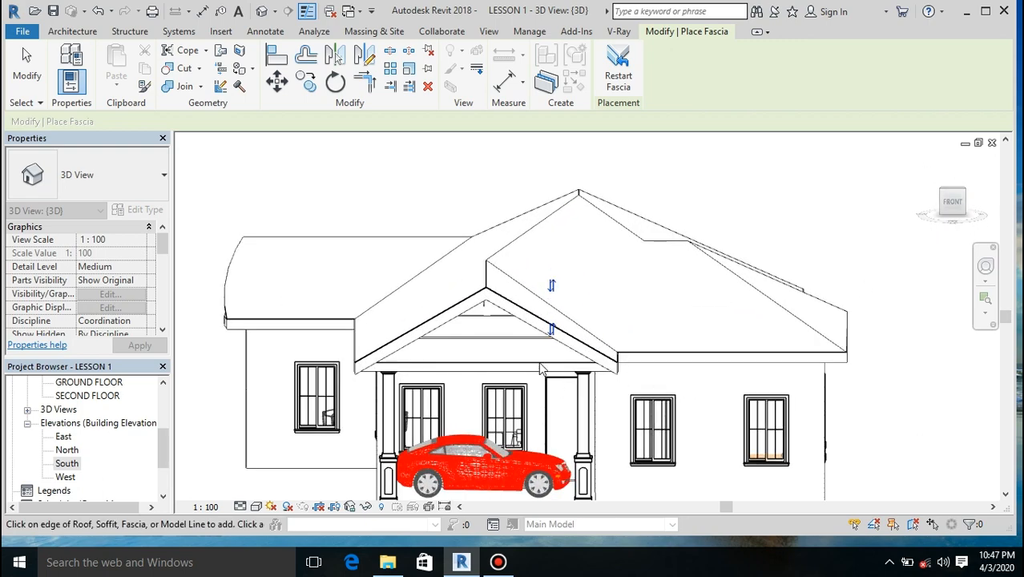
key(Escape)
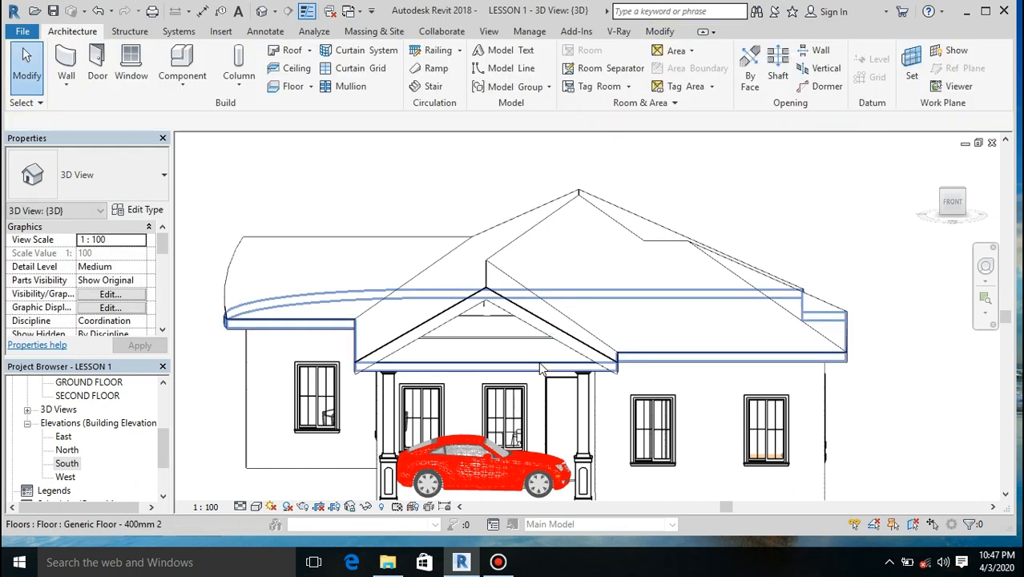
scroll(560, 265, down, 4)
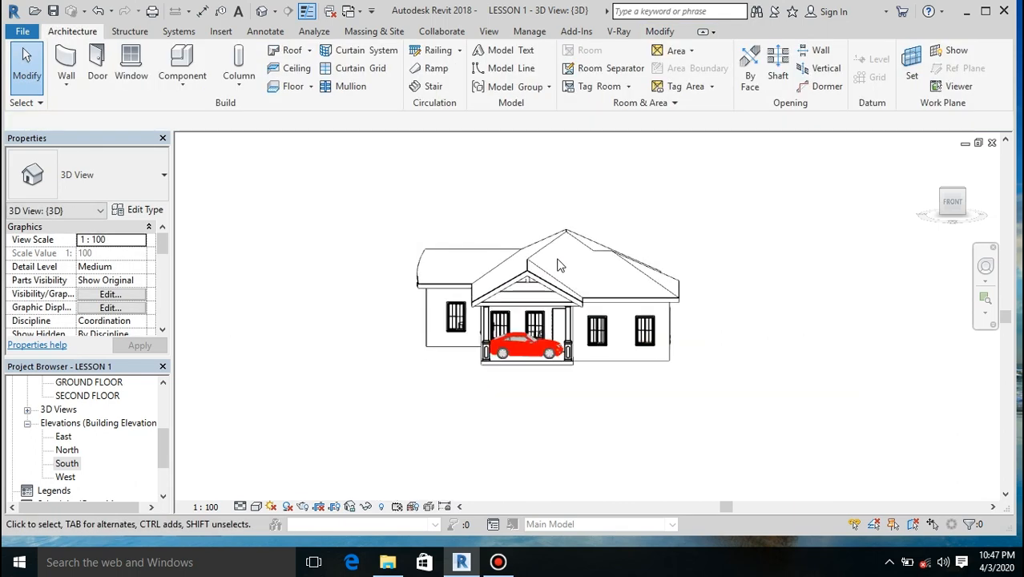
Step: Attach the top of the curved dining-area wall to the roof above it
mouse_move(945, 207)
mouse_down()
mouse_move(931, 227)
mouse_move(915, 221)
mouse_move(913, 193)
mouse_up()
mouse_move(489, 276)
shift+middle_down()
mouse_move(530, 282)
mouse_move(570, 316)
mouse_move(629, 277)
mouse_move(681, 352)
mouse_move(728, 272)
mouse_move(769, 271)
mouse_move(808, 345)
mouse_move(853, 306)
mouse_move(877, 313)
mouse_move(851, 322)
mouse_move(777, 314)
mouse_move(699, 266)
mouse_move(713, 297)
shift+middle_up()
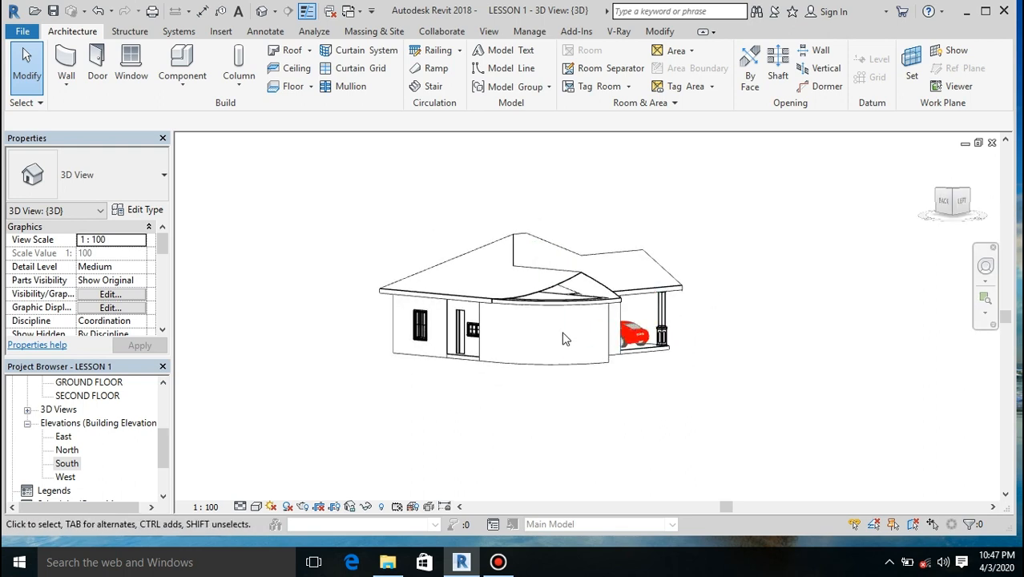
click(562, 374)
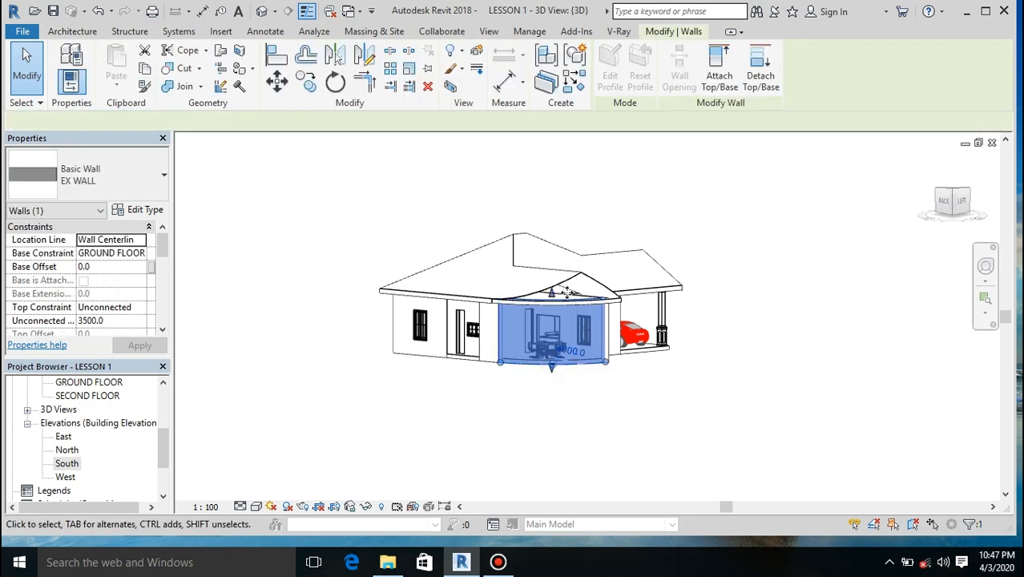
scroll(569, 286, up, 2)
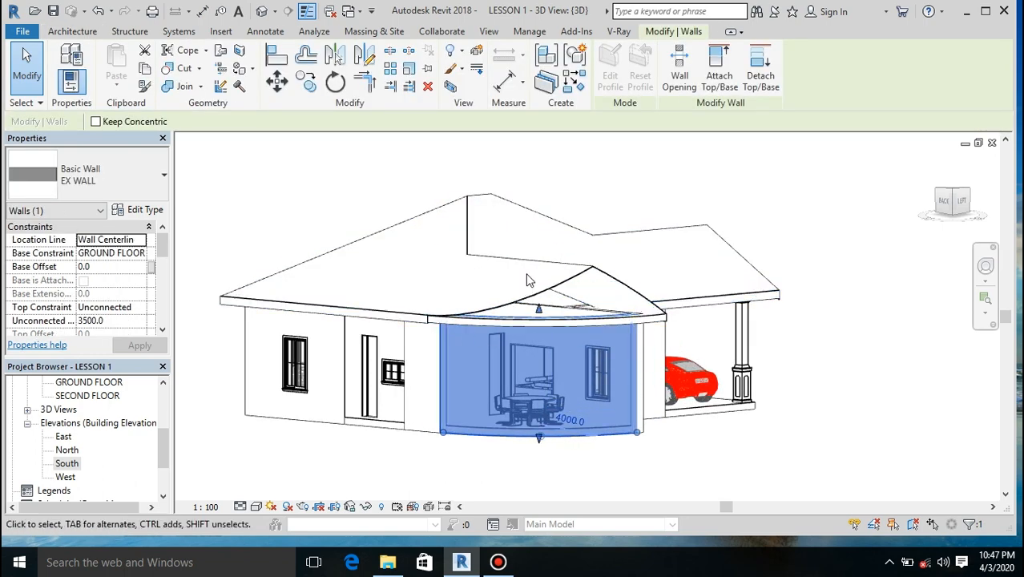
click(724, 80)
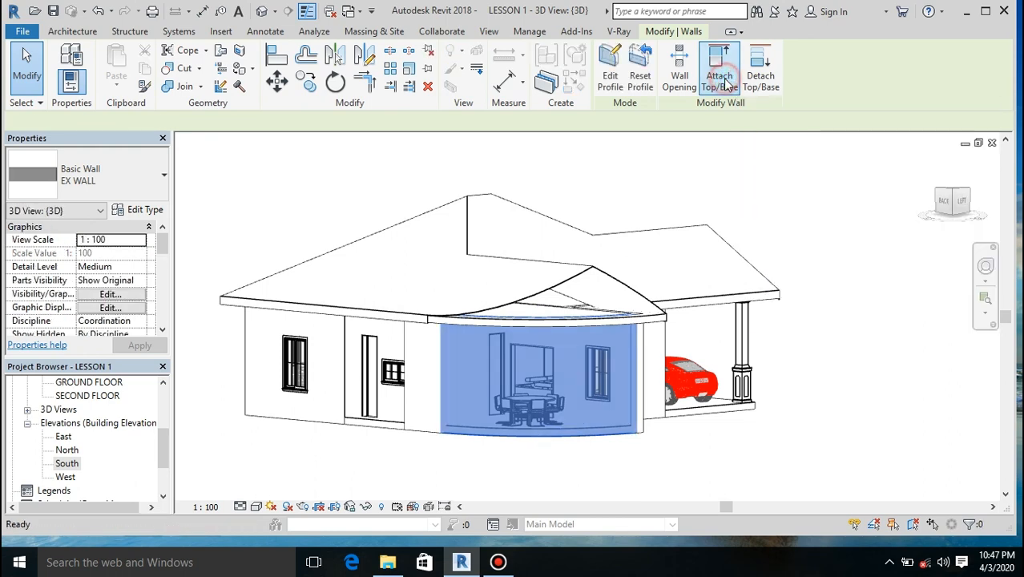
click(550, 298)
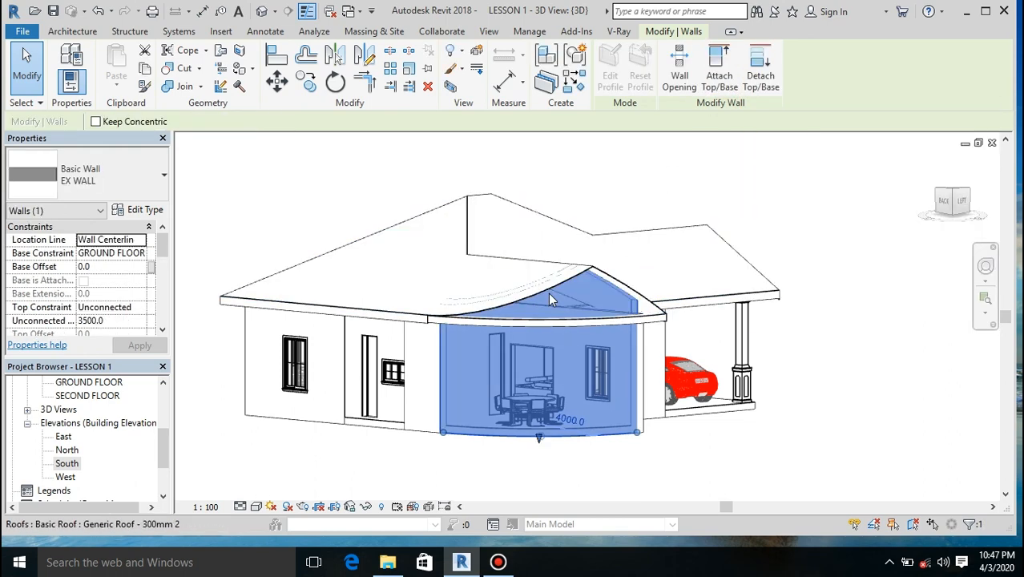
Step: Attach the top of the short windowed wall adjoining the curved wall to the roof
mouse_move(953, 209)
mouse_down()
mouse_move(905, 195)
mouse_move(825, 199)
mouse_move(793, 248)
mouse_move(745, 276)
mouse_up()
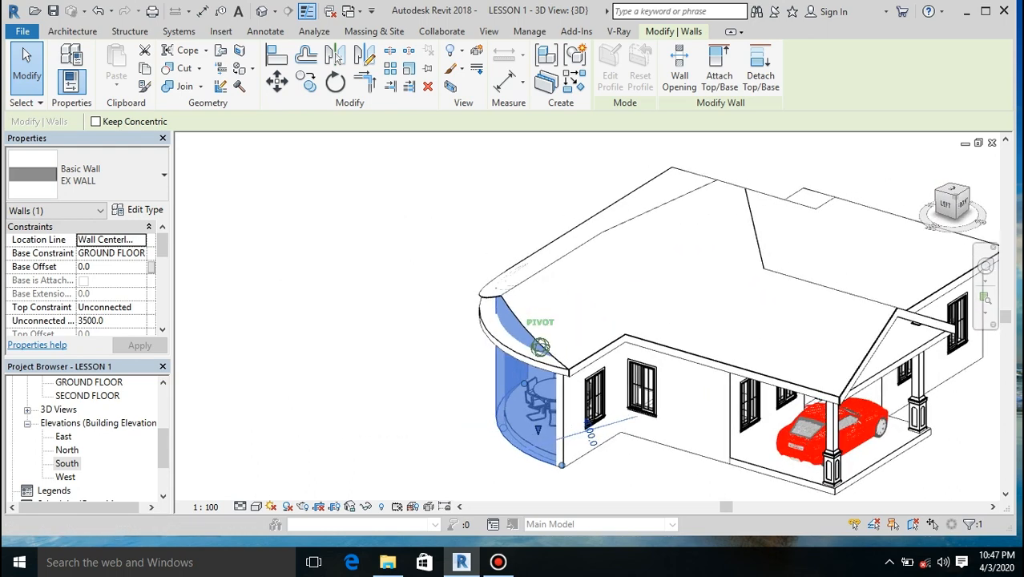
click(948, 206)
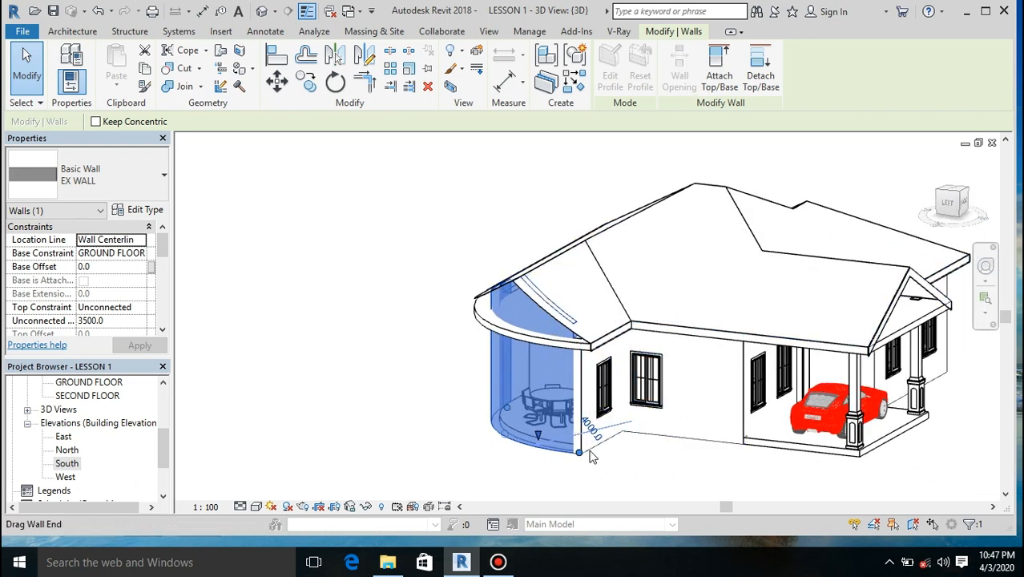
click(597, 454)
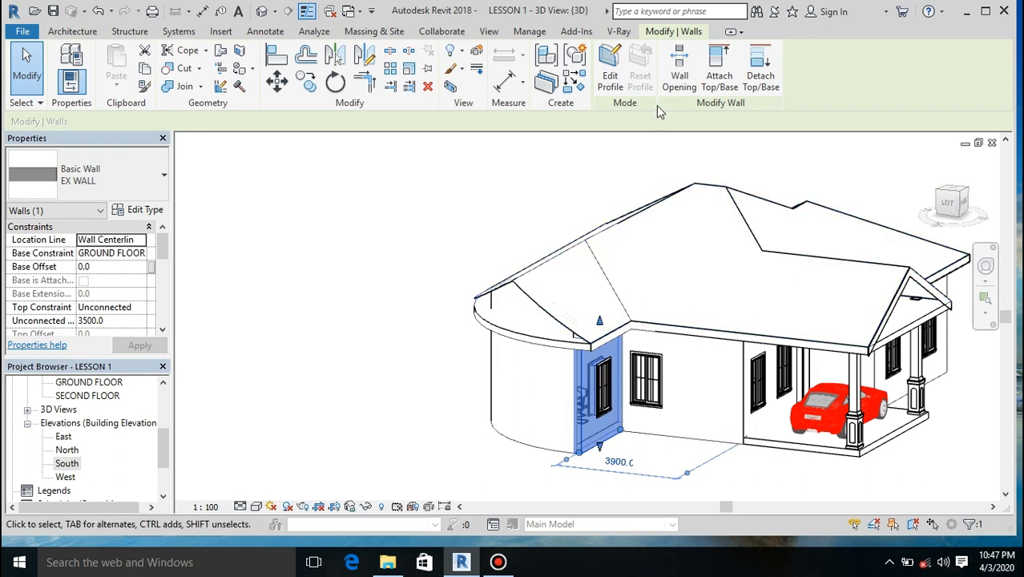
click(719, 78)
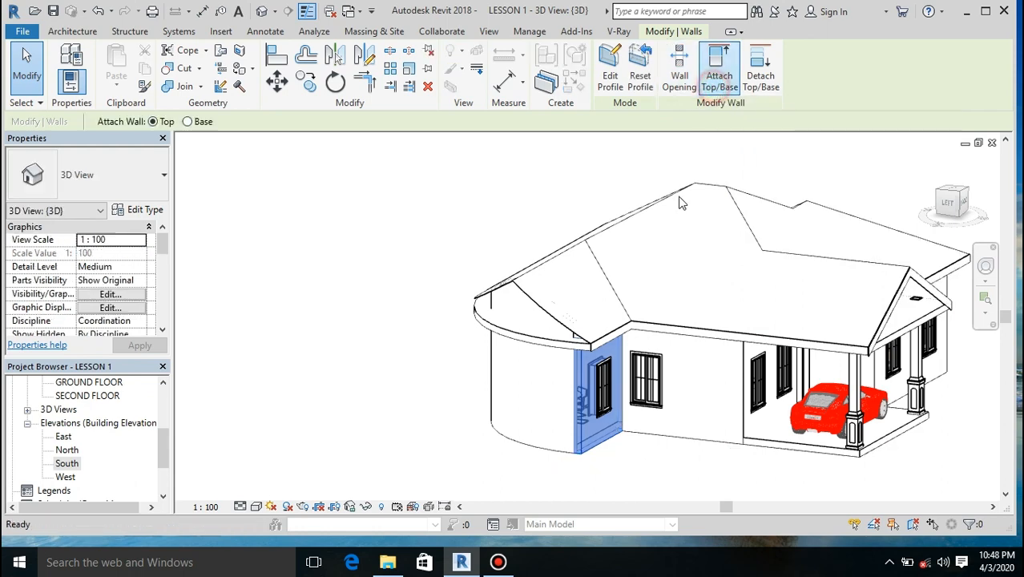
click(543, 271)
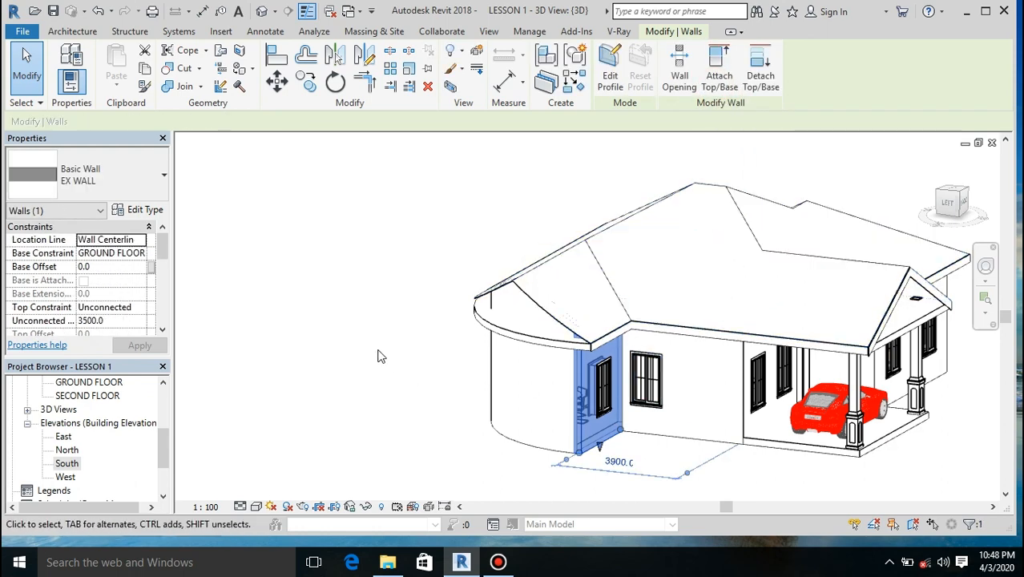
click(363, 331)
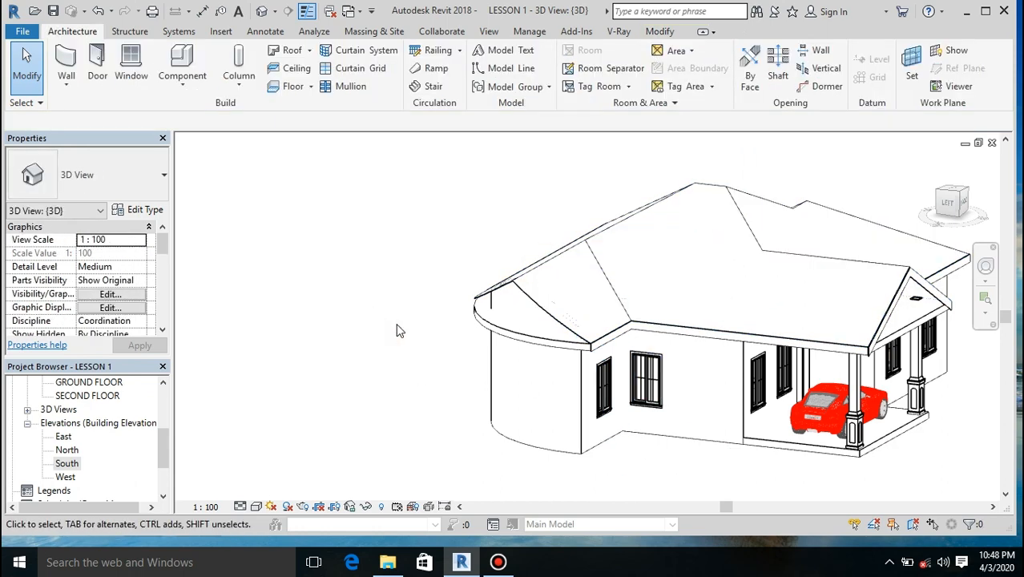
Step: Examine the open carport gable from the front in 3D and open the GROUND FLOOR plan at the carport columns
click(953, 212)
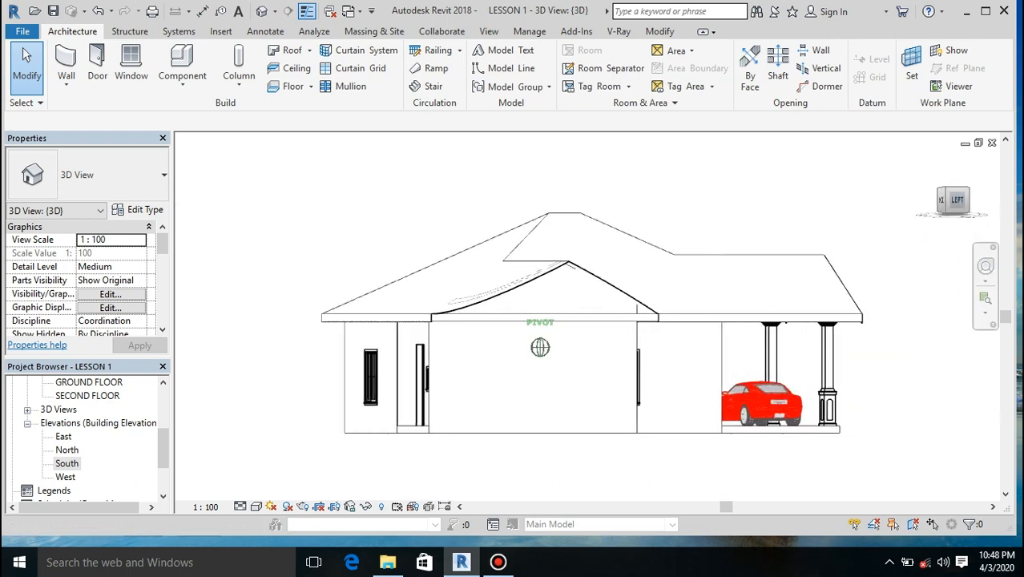
drag(953, 192, 944, 213)
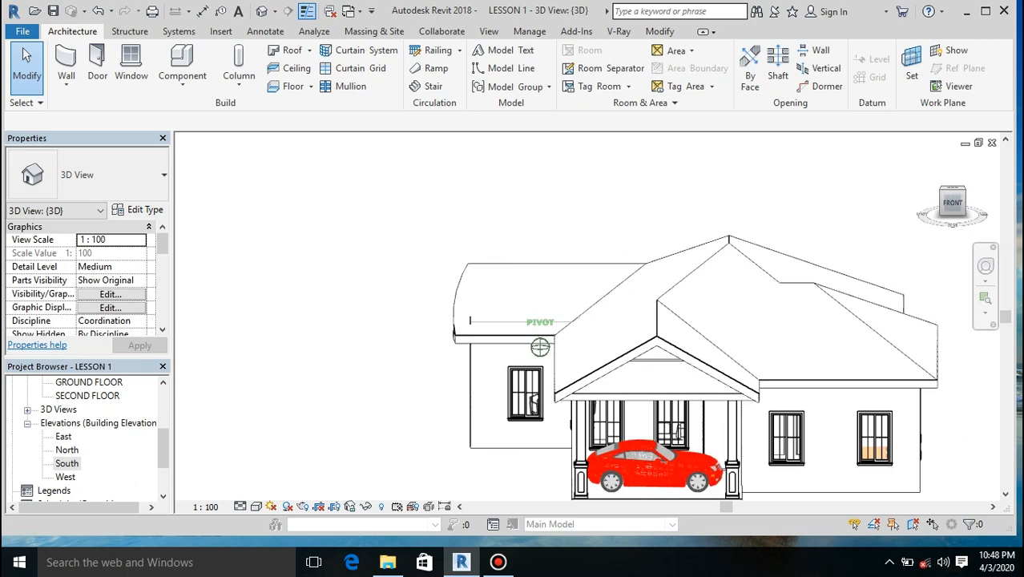
scroll(647, 385, down, 3)
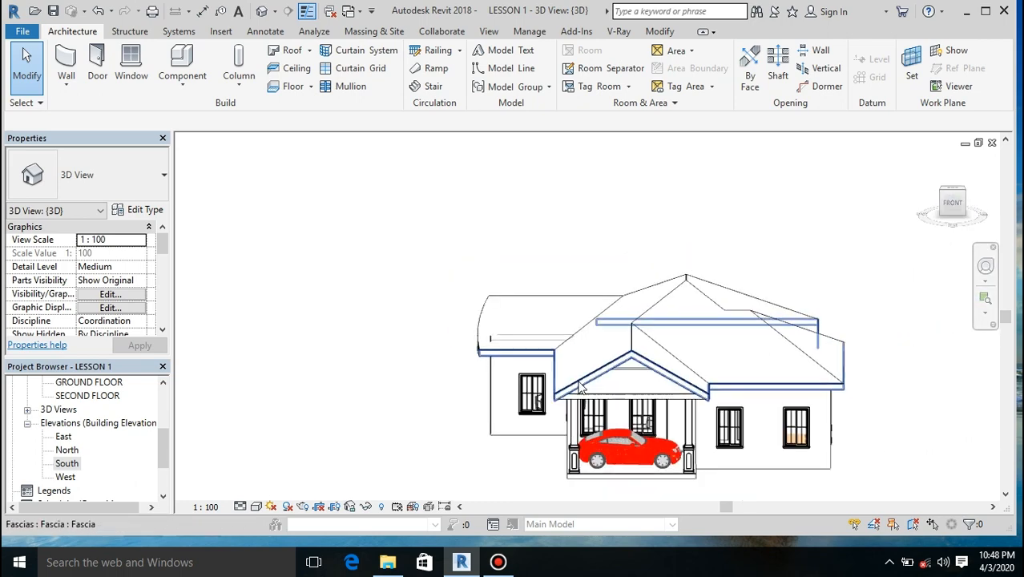
scroll(649, 397, up, 4)
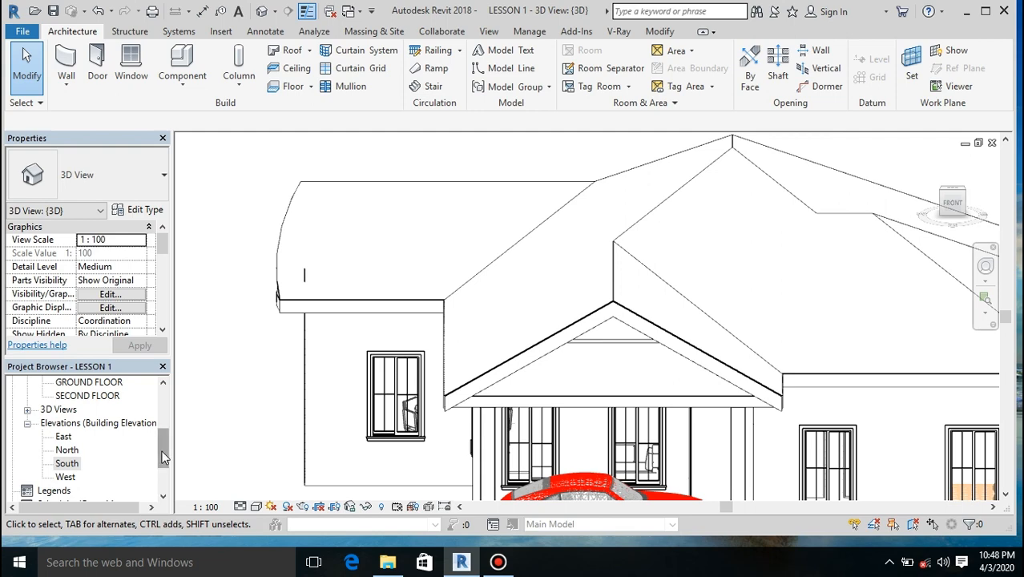
drag(163, 456, 159, 405)
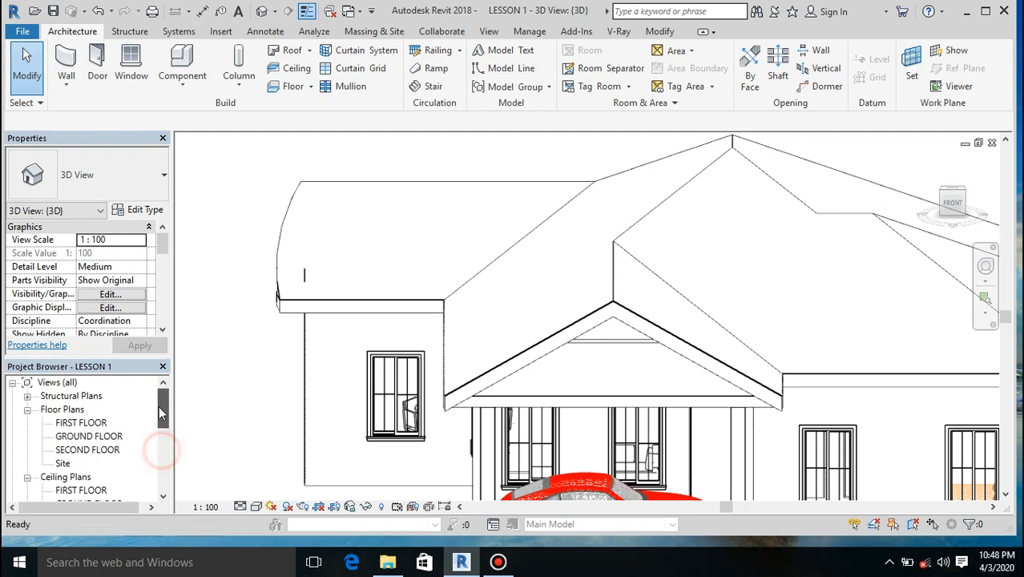
double_click(88, 435)
scroll(472, 393, up, 8)
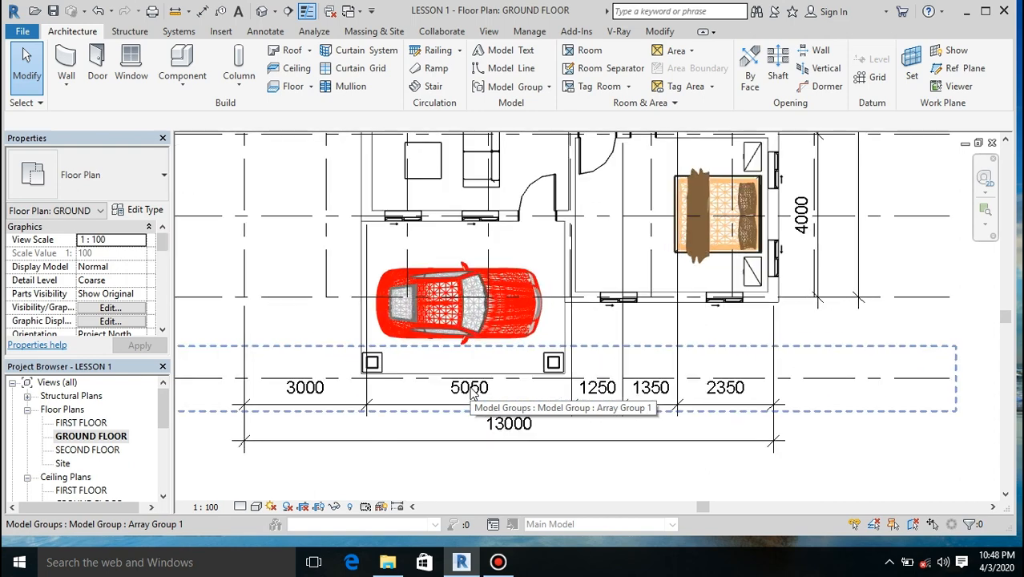
scroll(472, 392, up, 1)
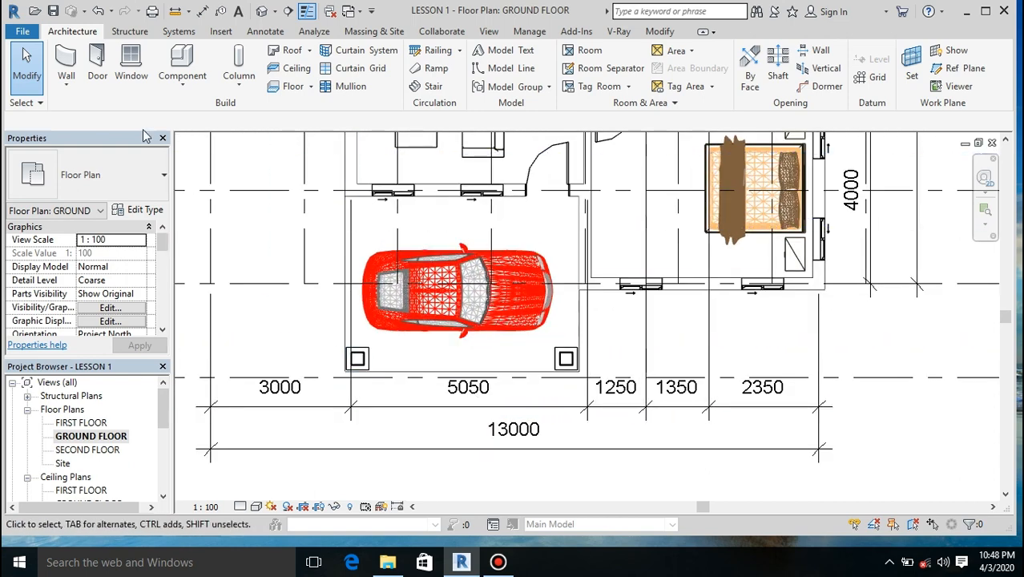
Step: Draw a straight EX WALL about 4460 mm long between the centres of the two carport porch columns
click(67, 57)
scroll(326, 335, up, 3)
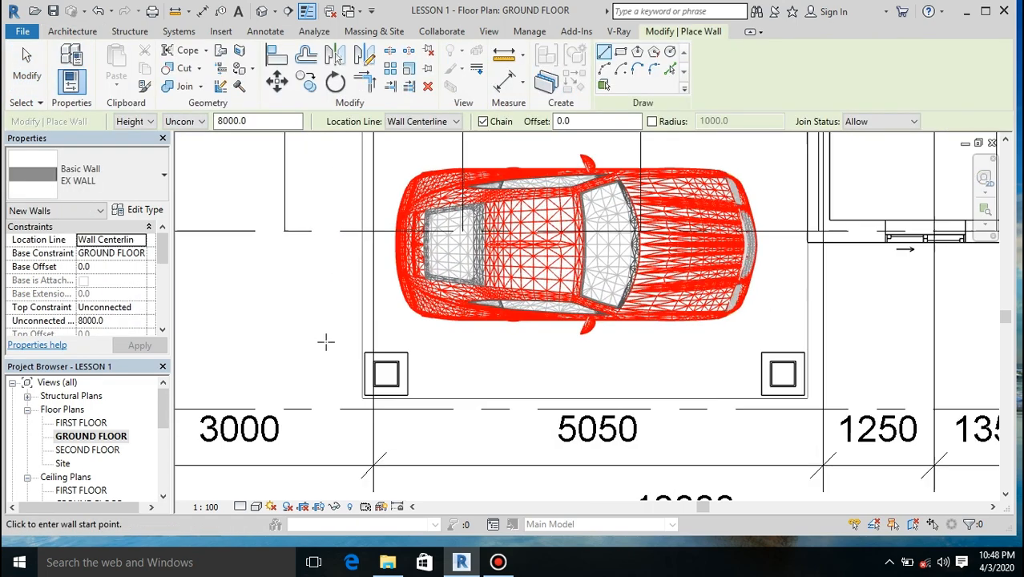
click(394, 378)
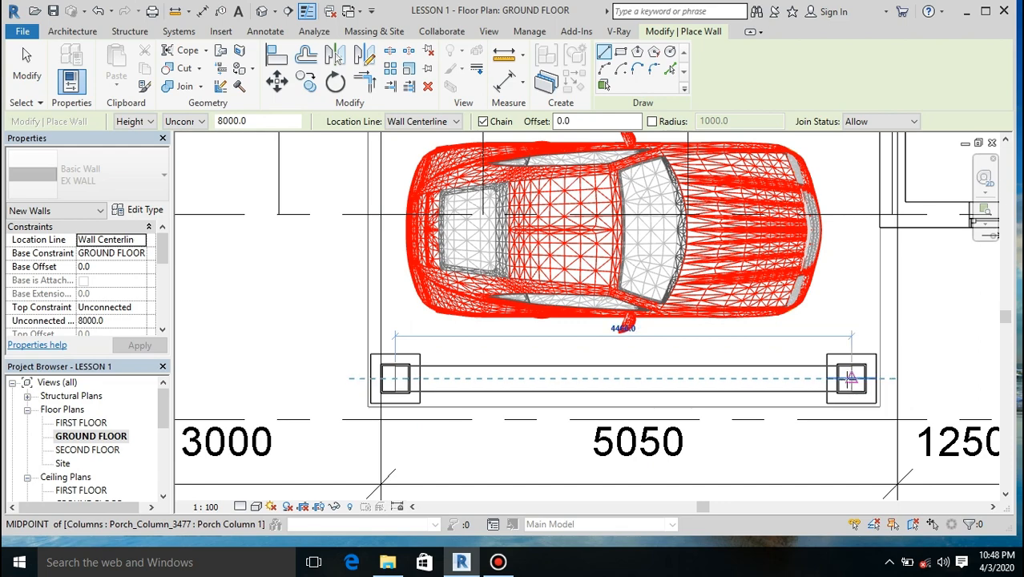
click(851, 378)
key(Escape)
key(Escape)
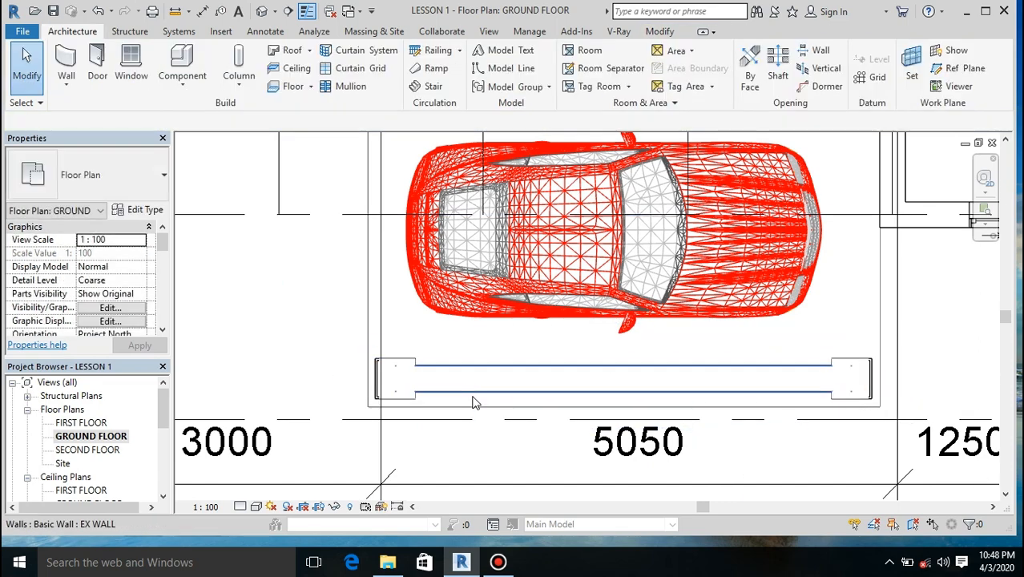
Step: In the South elevation, reshape the new carport wall into a gable band with a 3500 mm base offset and 1000 mm height
drag(164, 411, 164, 451)
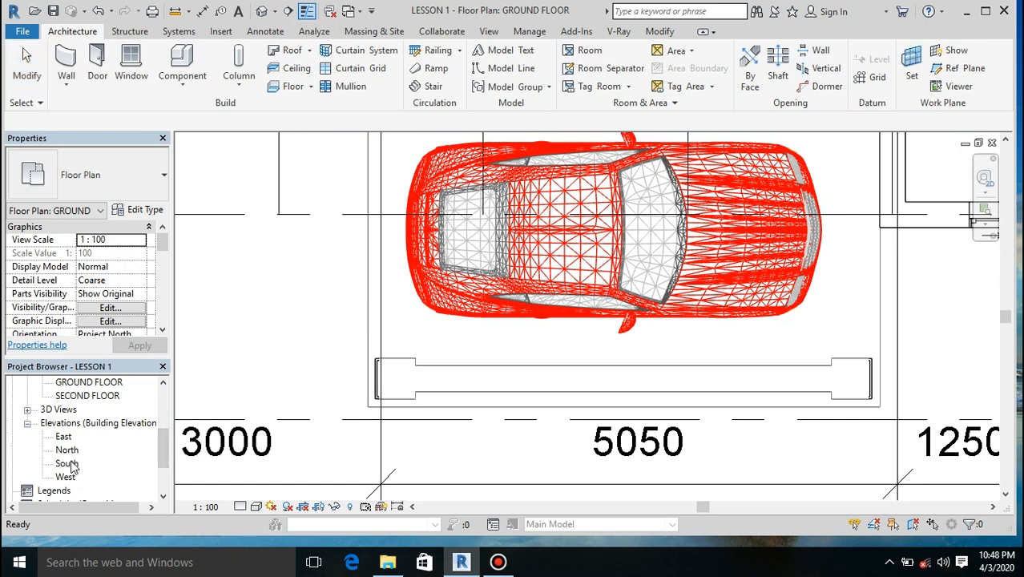
double_click(69, 464)
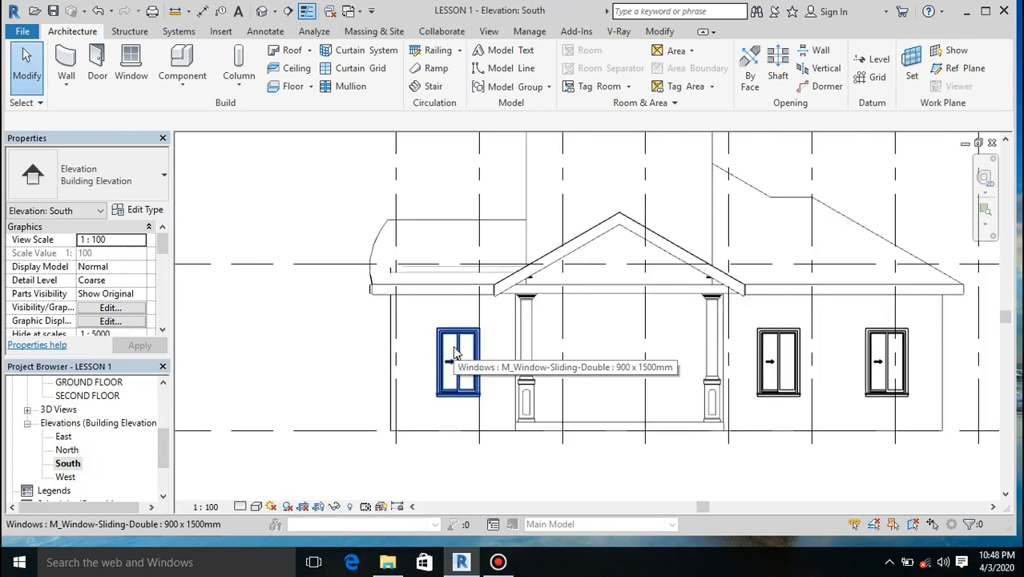
scroll(646, 359, down, 2)
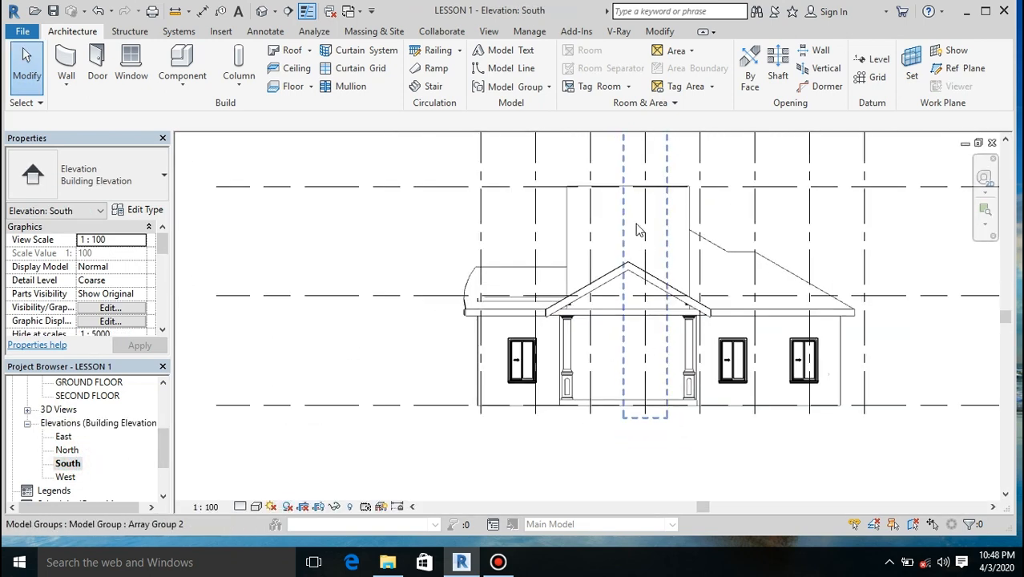
click(612, 187)
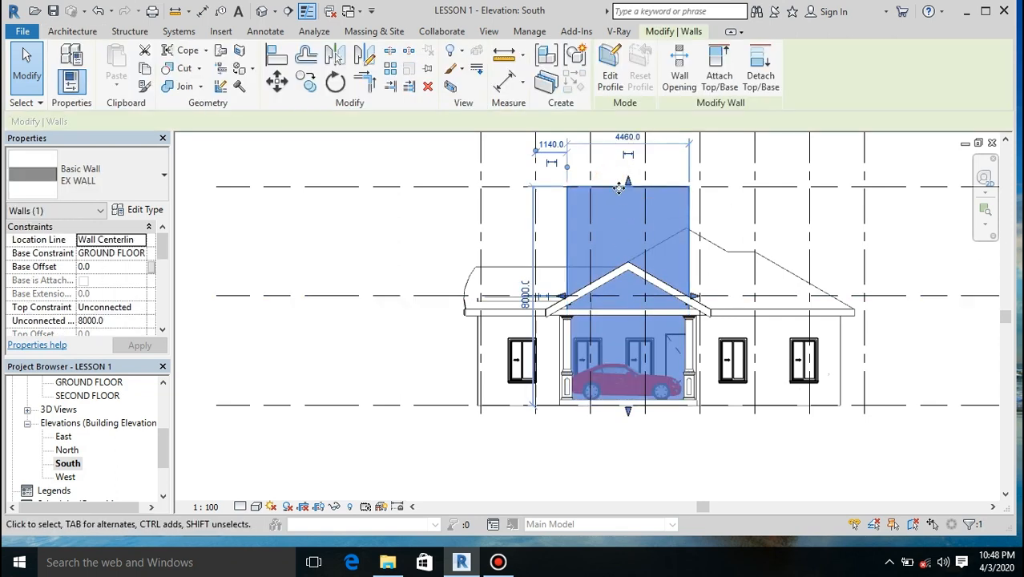
drag(628, 183, 628, 282)
drag(627, 404, 627, 312)
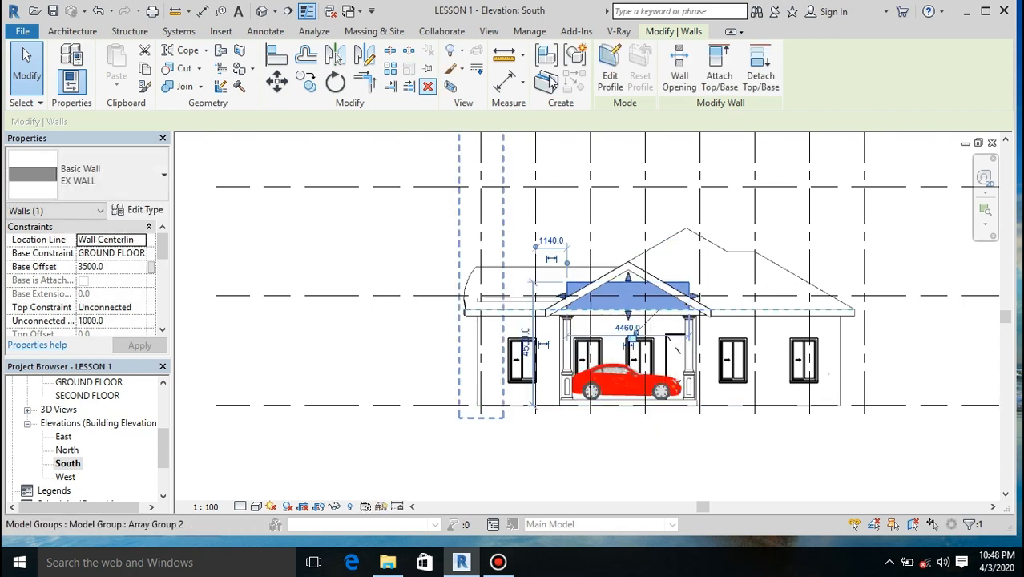
Step: Attach the top of the carport gable wall to the roof and return to the 3D view
click(726, 81)
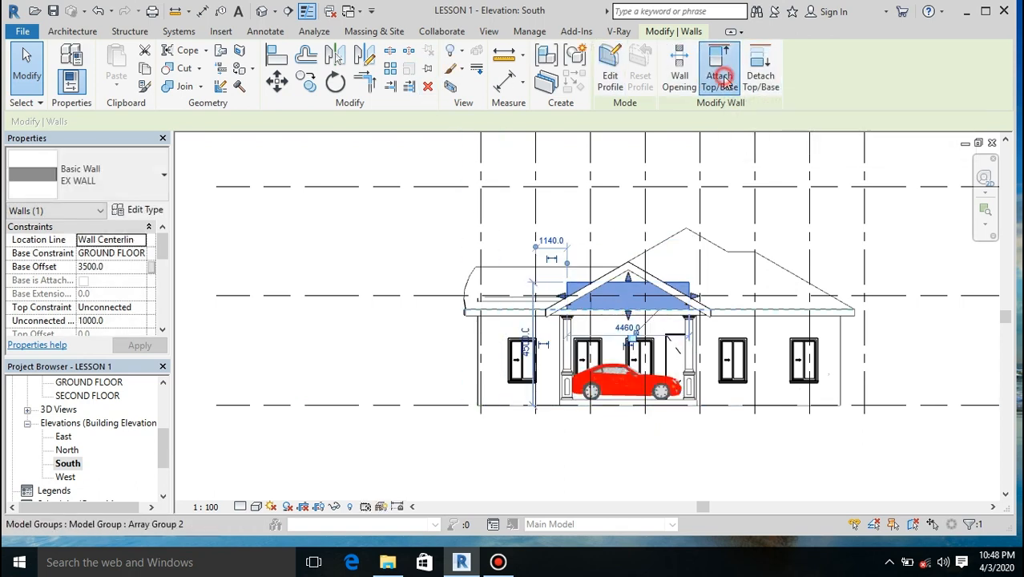
click(654, 247)
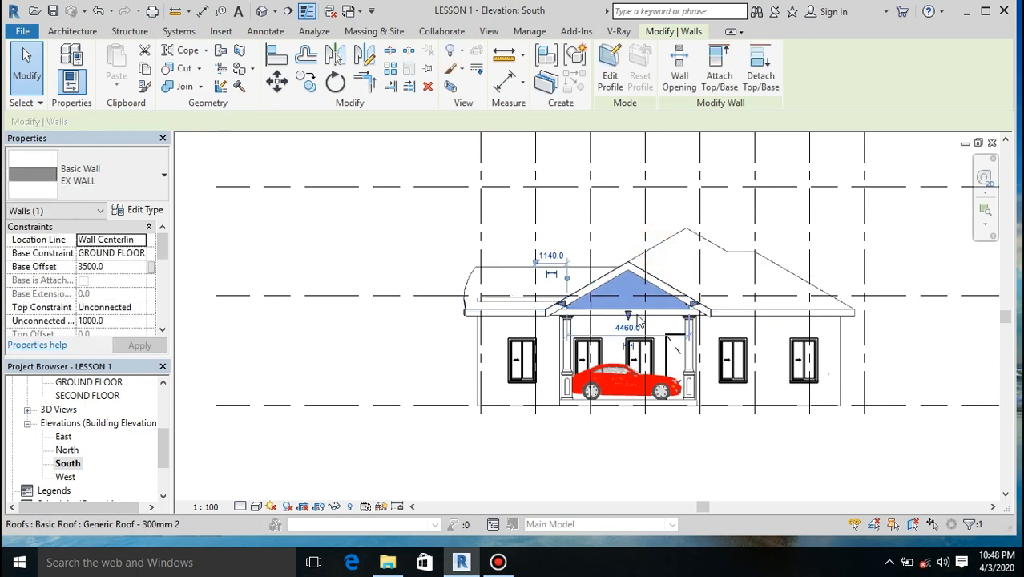
scroll(624, 305, up, 2)
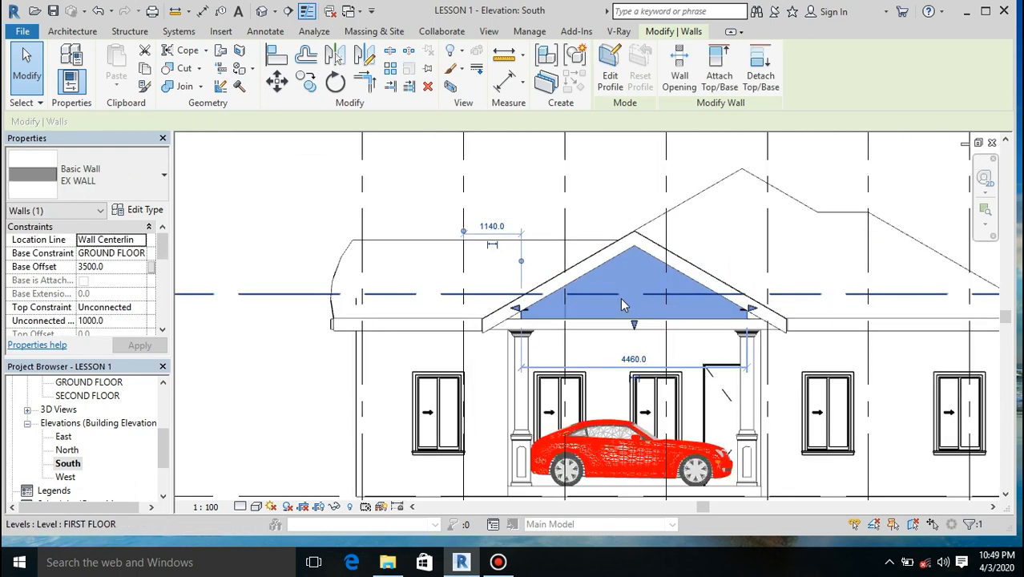
click(260, 11)
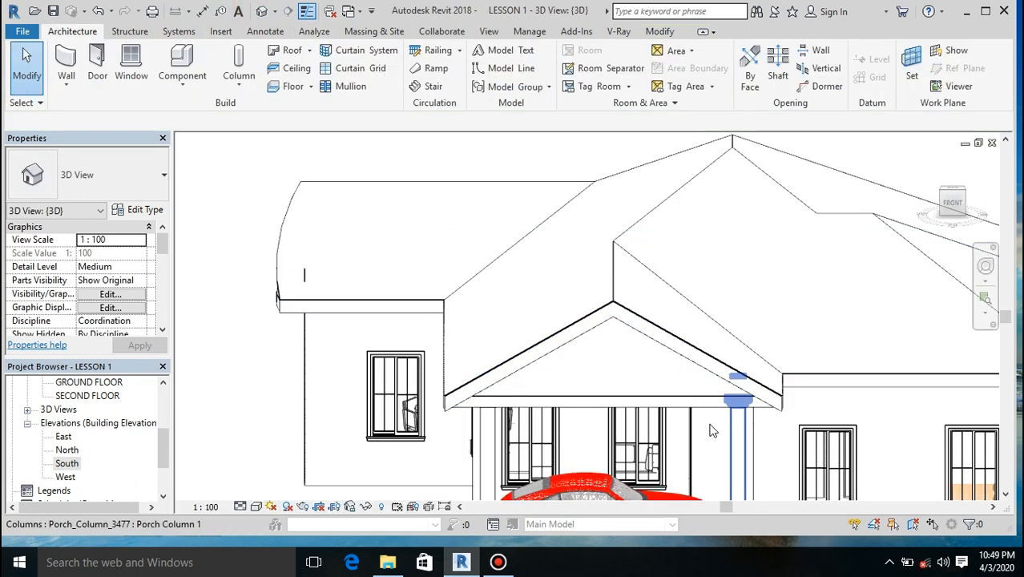
Step: Examine the ends of the carport gable wall in 3D from the front-left corner and from the front
scroll(641, 414, down, 5)
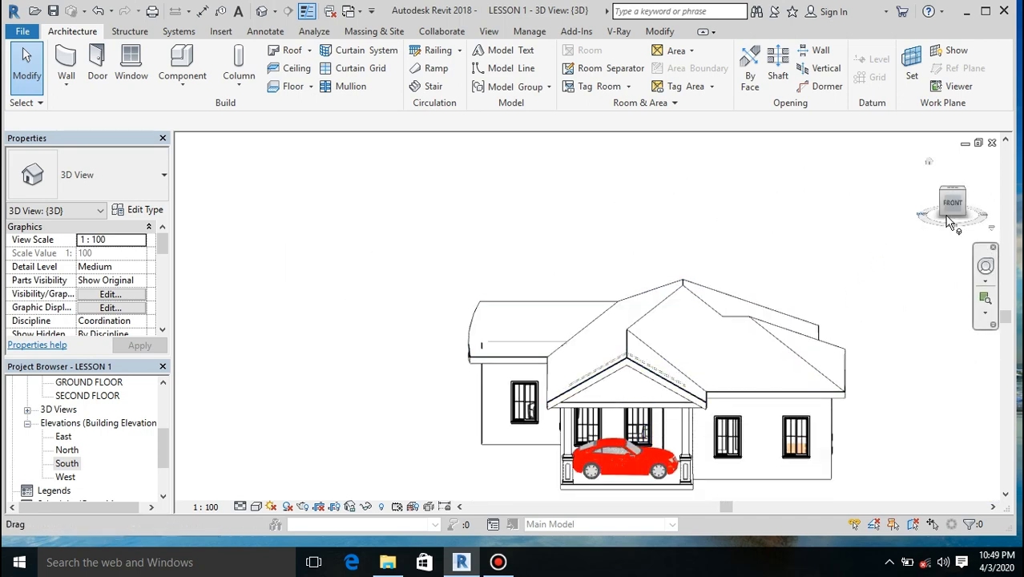
mouse_move(931, 180)
mouse_down()
mouse_move(868, 172)
mouse_move(841, 228)
mouse_up()
mouse_move(663, 483)
mouse_down()
mouse_move(719, 352)
mouse_move(824, 335)
mouse_up()
mouse_move(957, 201)
mouse_down()
mouse_move(979, 202)
mouse_move(957, 201)
mouse_up()
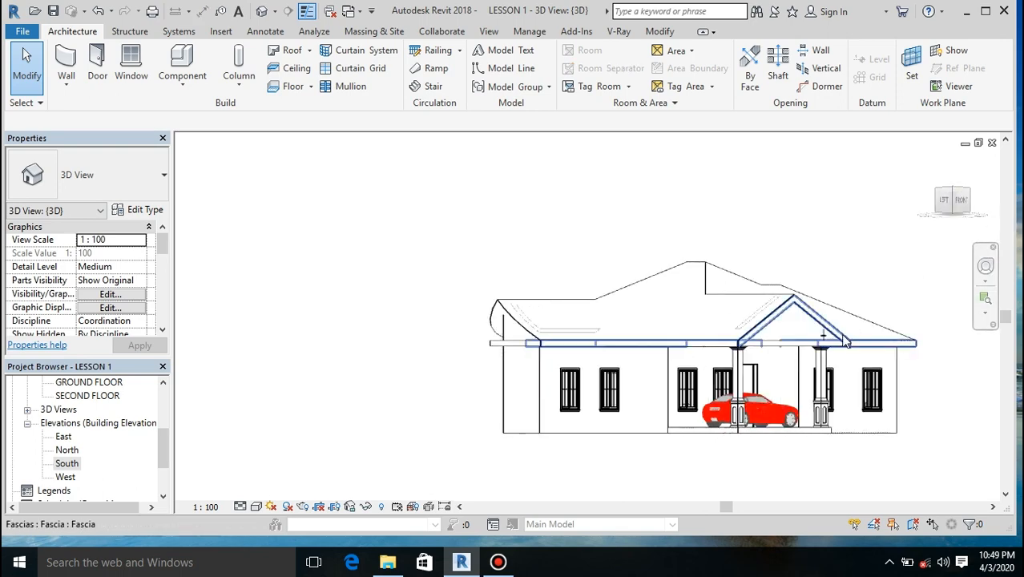
scroll(850, 345, up, 5)
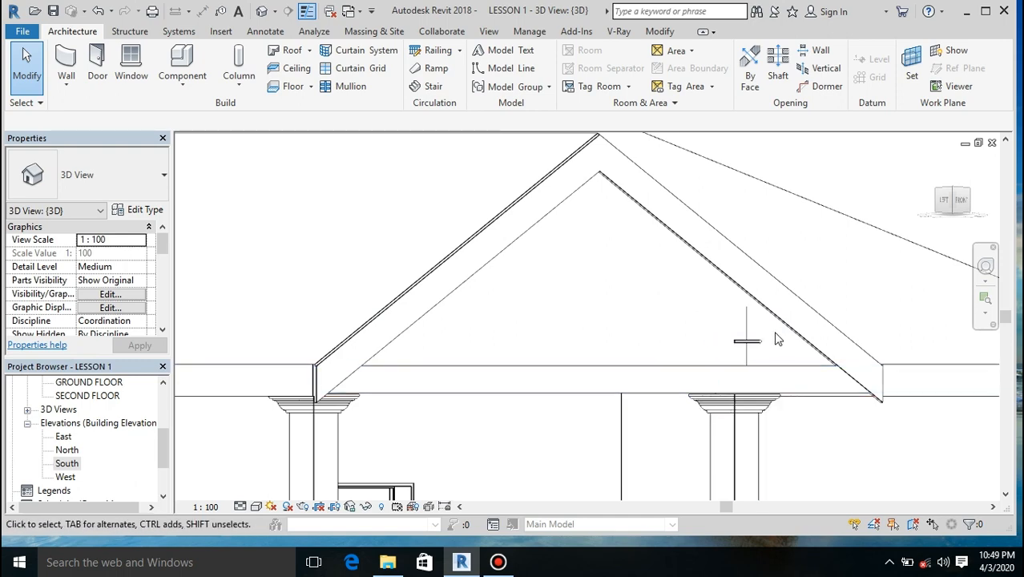
scroll(777, 336, down, 1)
click(942, 200)
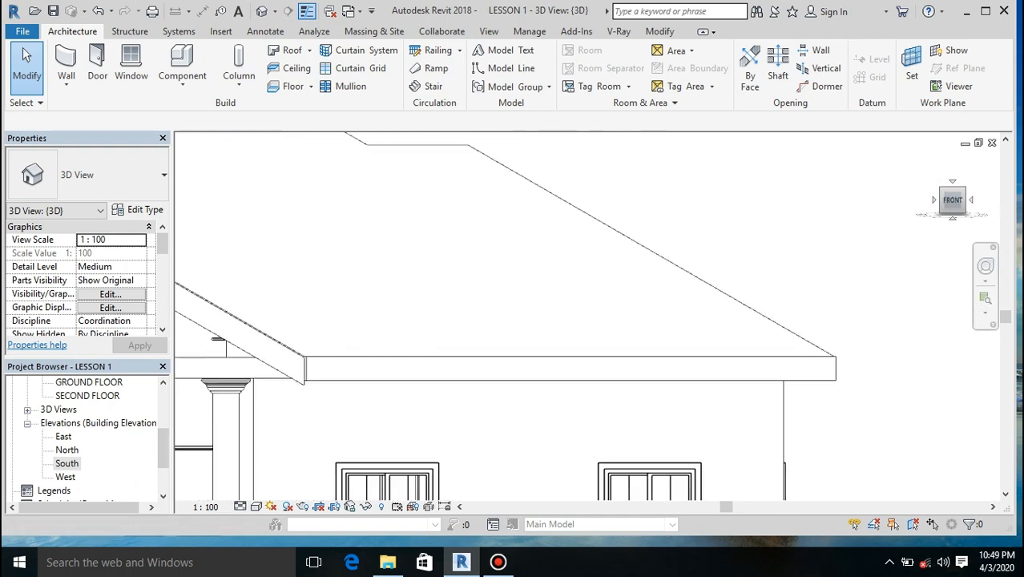
scroll(850, 315, down, 2)
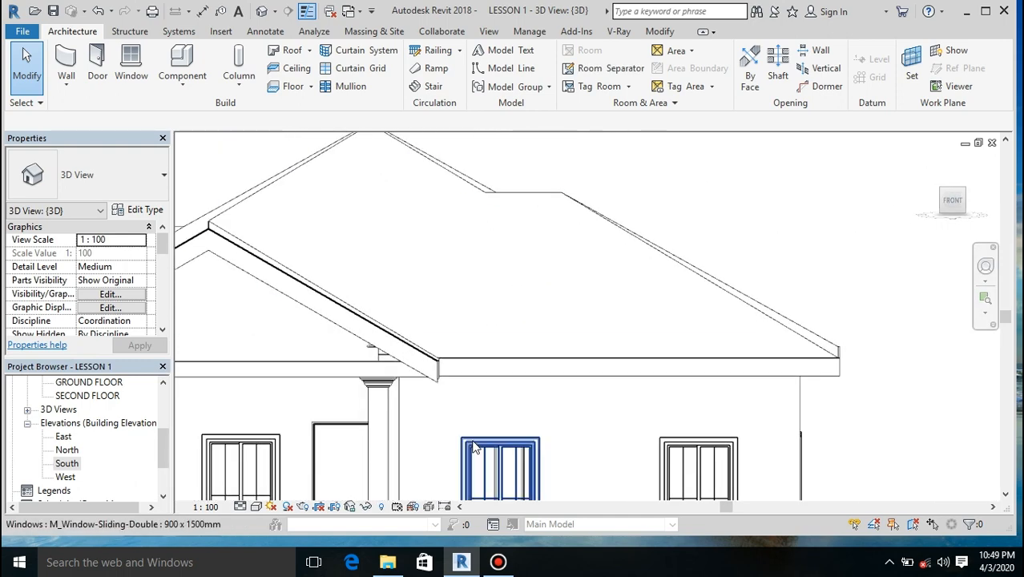
Step: Stretch both ends of the carport gable wall outward to a length of about 5000 mm
click(373, 358)
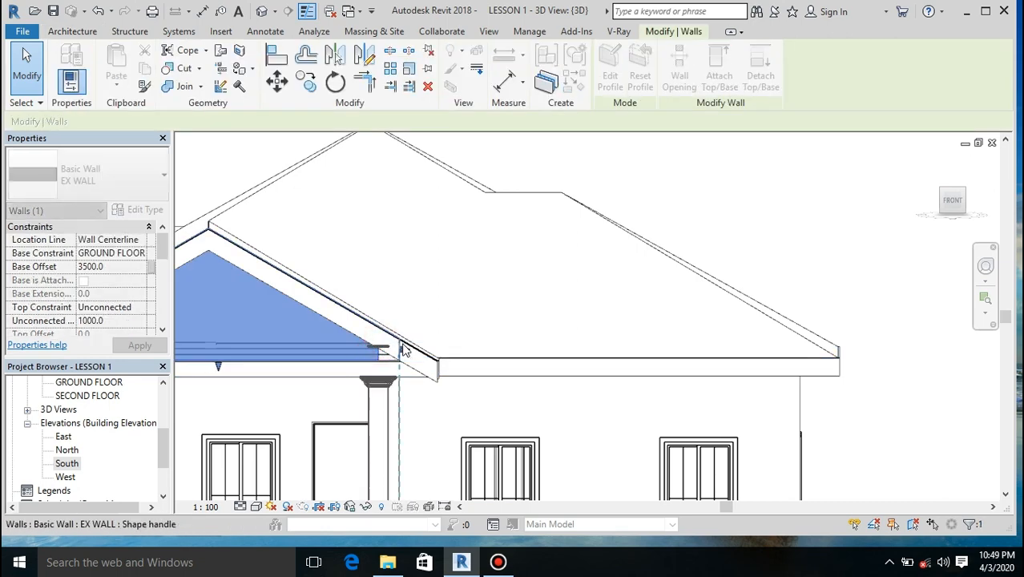
scroll(423, 446, down, 5)
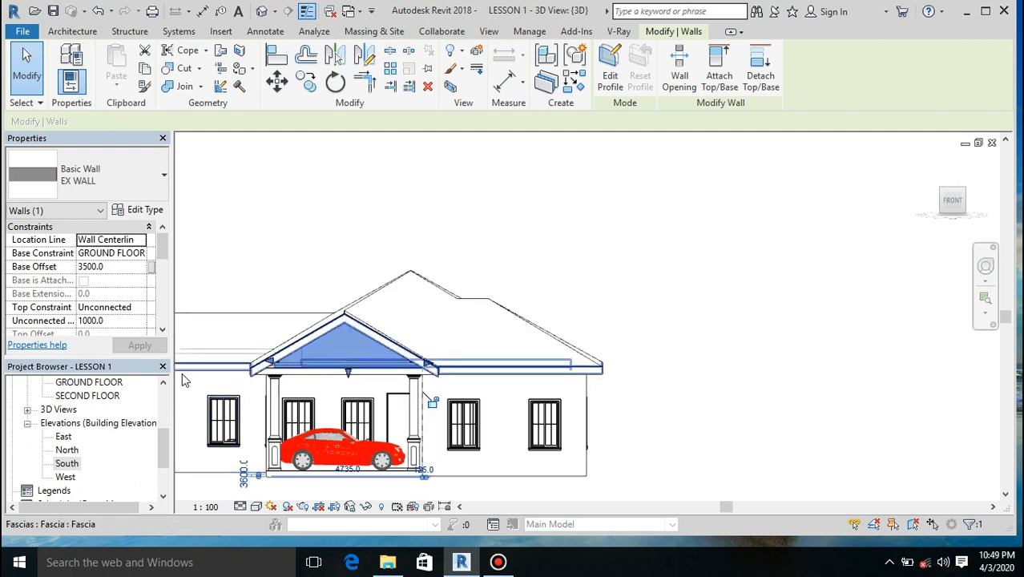
scroll(203, 396, up, 4)
drag(391, 346, 373, 349)
scroll(433, 336, down, 4)
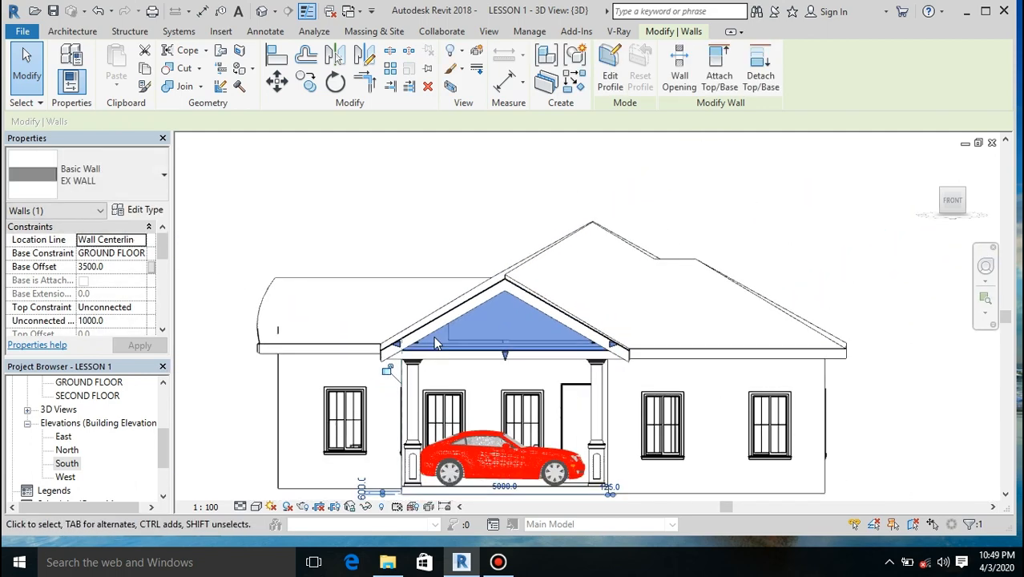
click(472, 202)
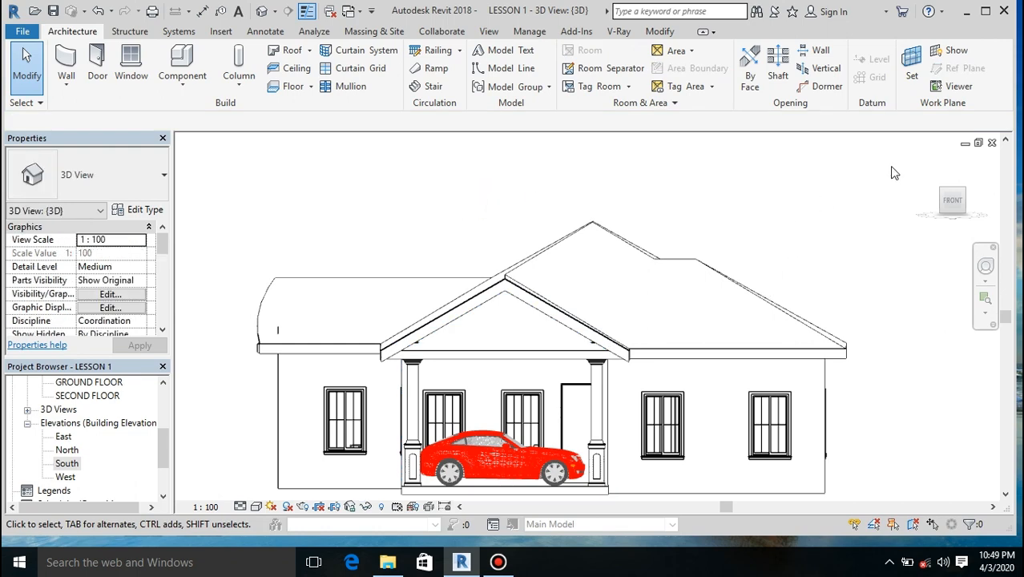
Step: View the house from above in 3D, select the main roof and open the South elevation
mouse_move(946, 200)
mouse_down()
mouse_move(919, 223)
mouse_move(946, 201)
mouse_up()
mouse_move(485, 210)
shift+middle_down()
mouse_move(572, 228)
mouse_move(636, 290)
mouse_move(695, 304)
shift+middle_up()
scroll(694, 303, down, 5)
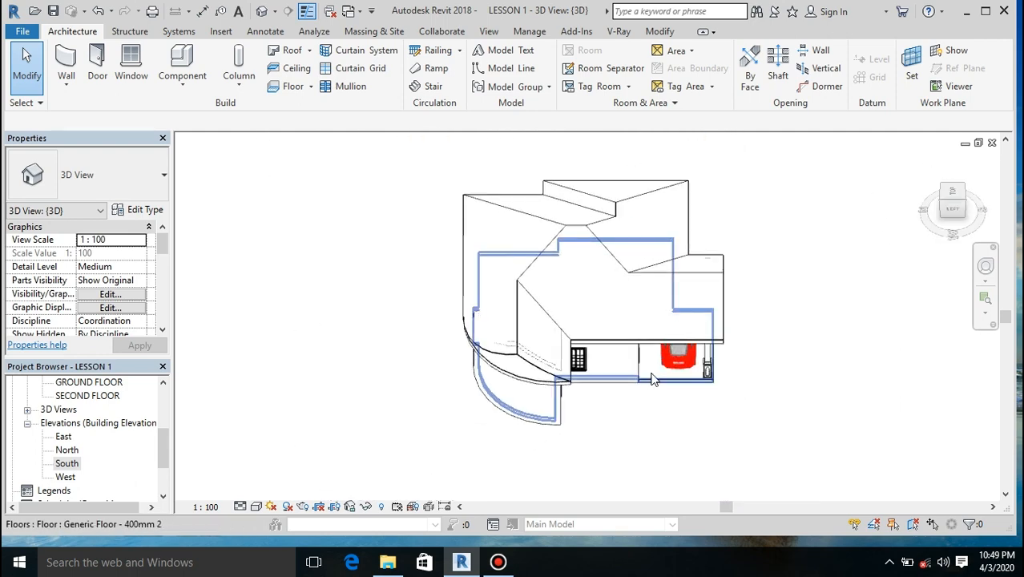
click(576, 230)
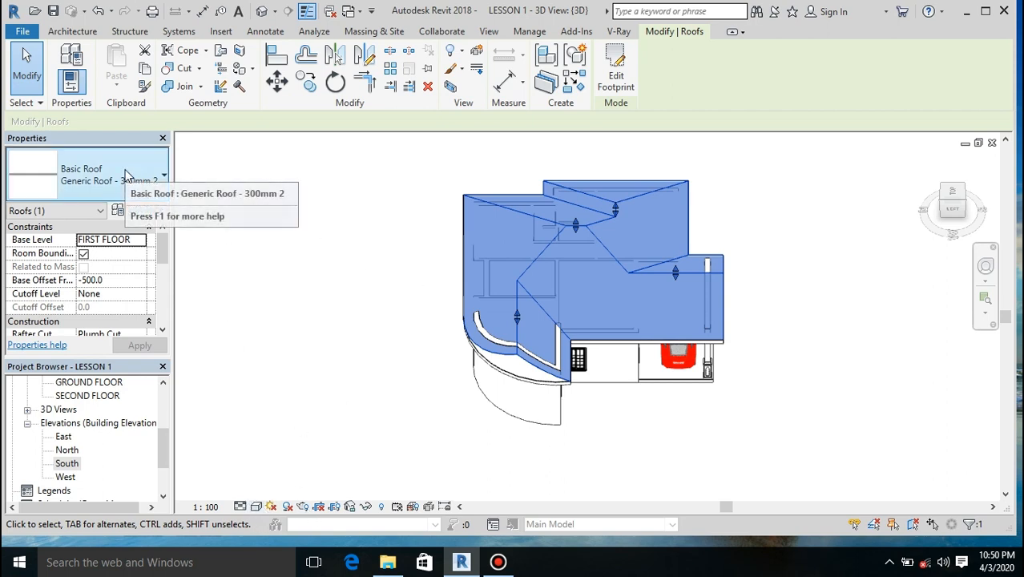
double_click(67, 463)
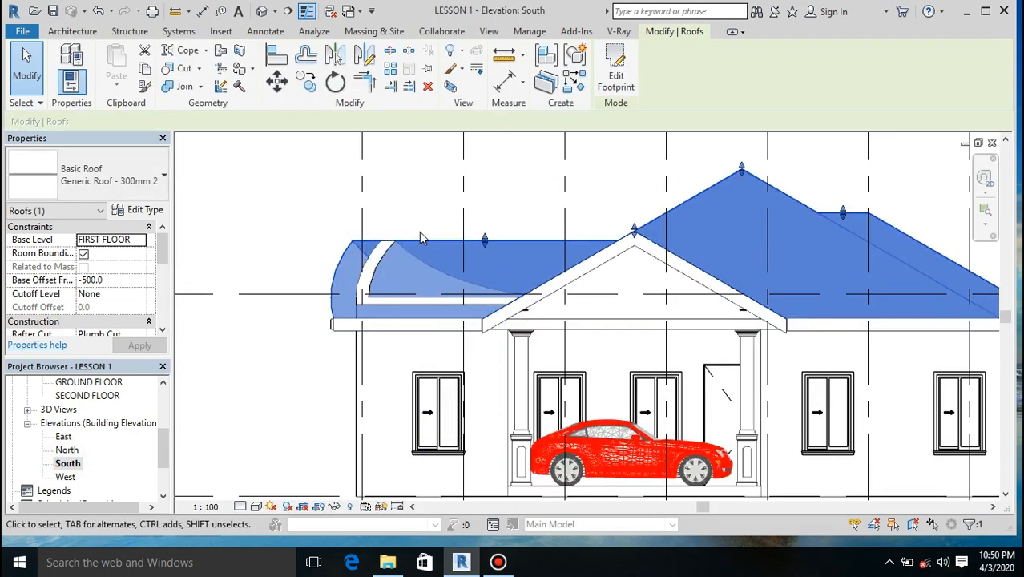
Step: Set the visual style of the South elevation to Wireframe
scroll(419, 232, up, 3)
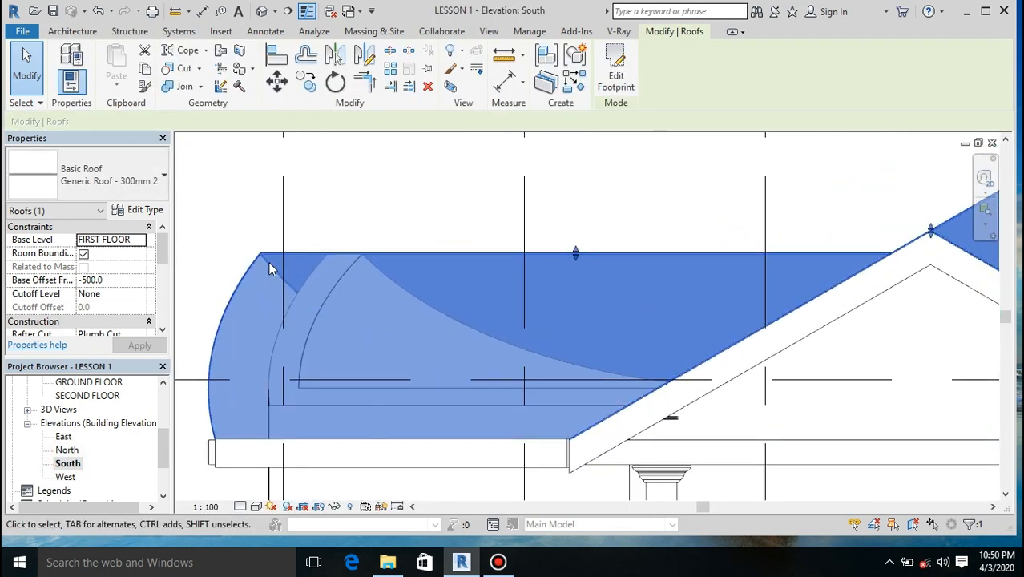
scroll(268, 261, up, 2)
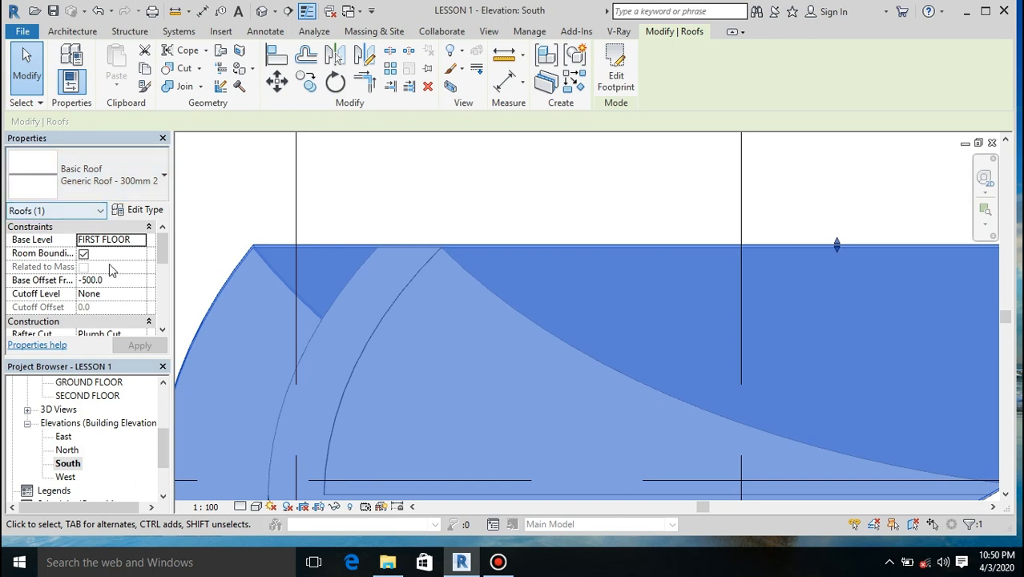
click(317, 85)
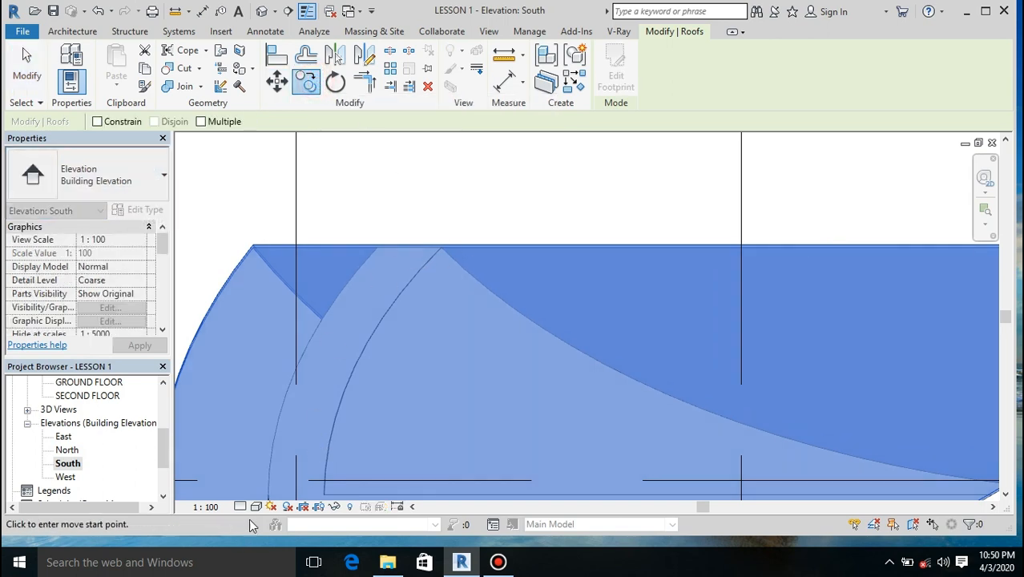
click(256, 506)
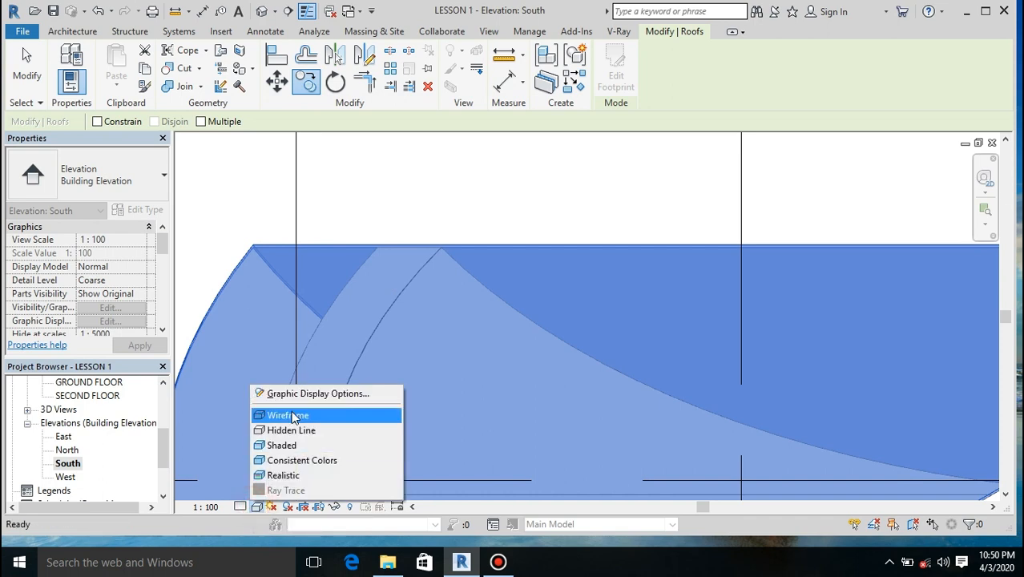
click(289, 415)
Step: Copy the main roof vertically upward by 11.5 mm, from its lower ridge line to its upper ridge line
scroll(389, 256, up, 4)
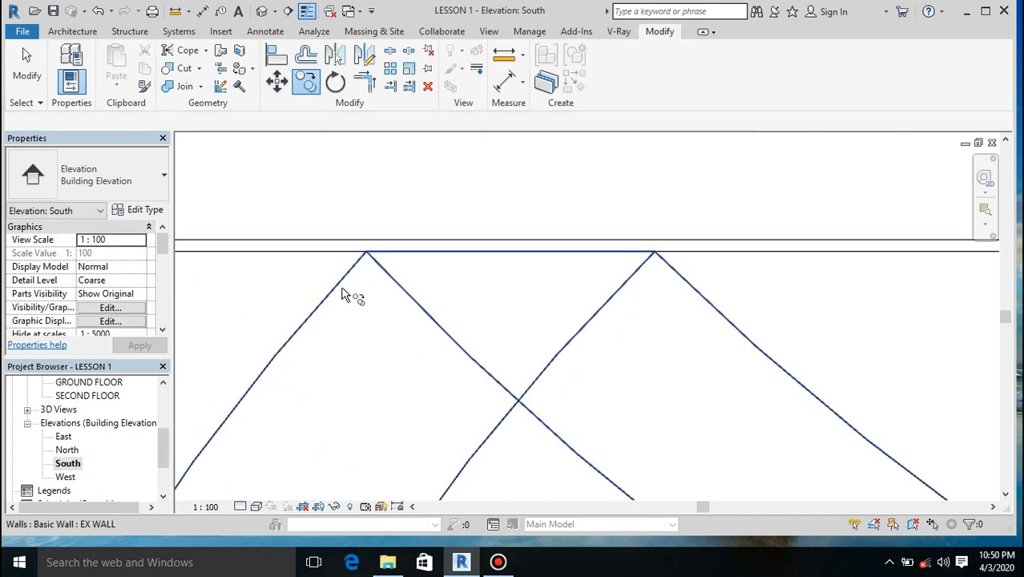
click(358, 242)
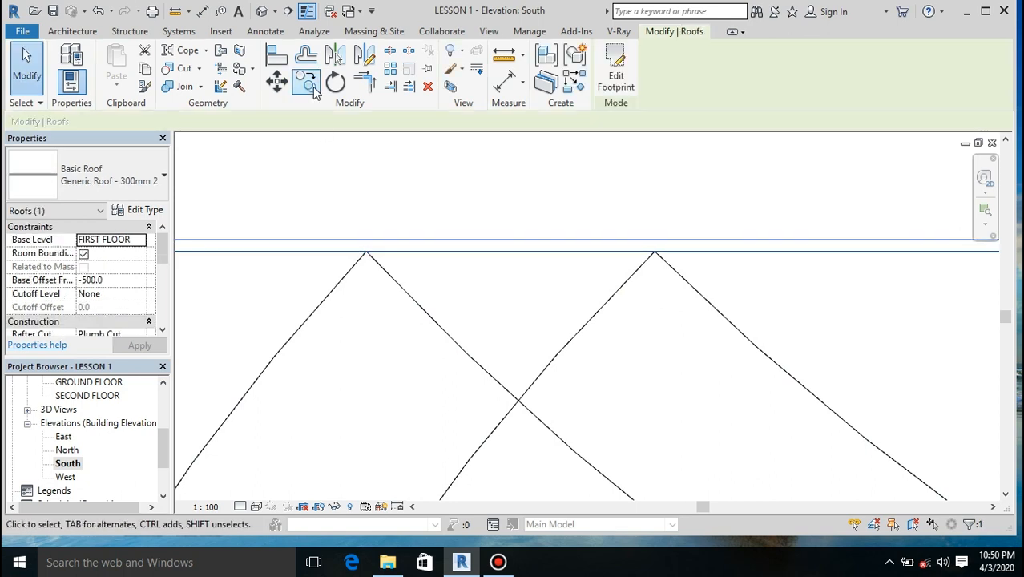
click(309, 82)
click(366, 255)
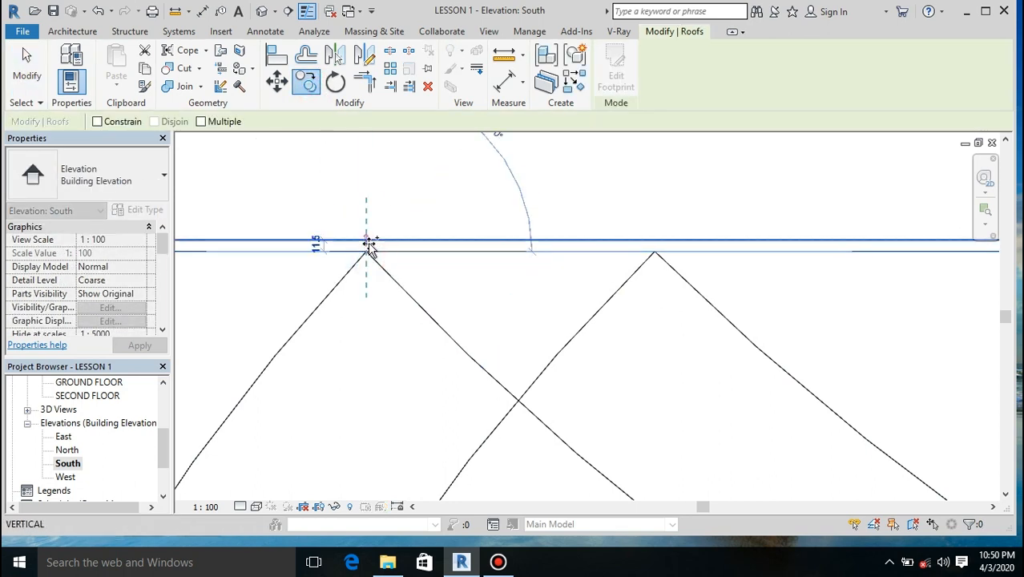
click(367, 241)
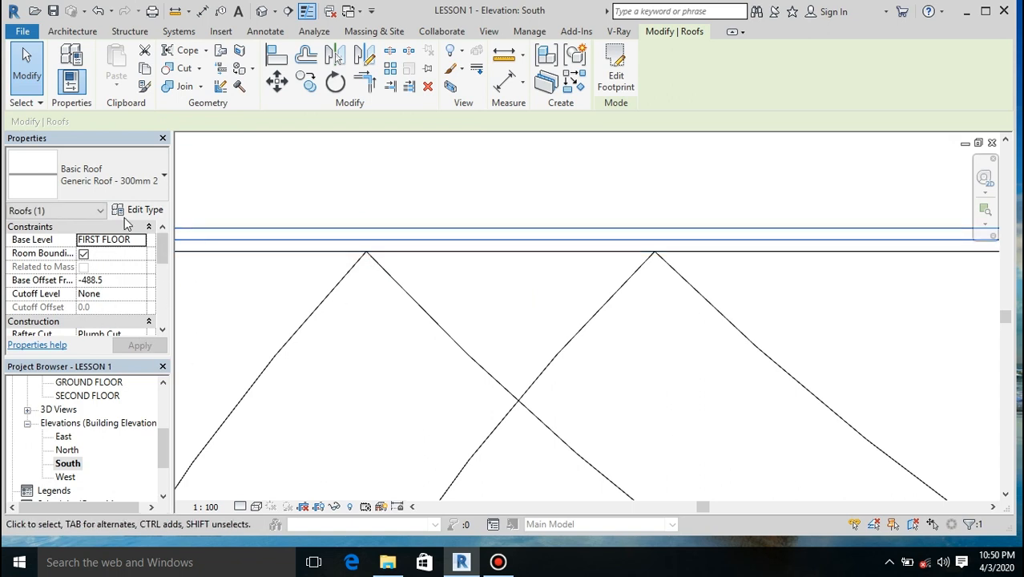
Step: Change the type of the copied roof to Sloped Glazing
click(149, 182)
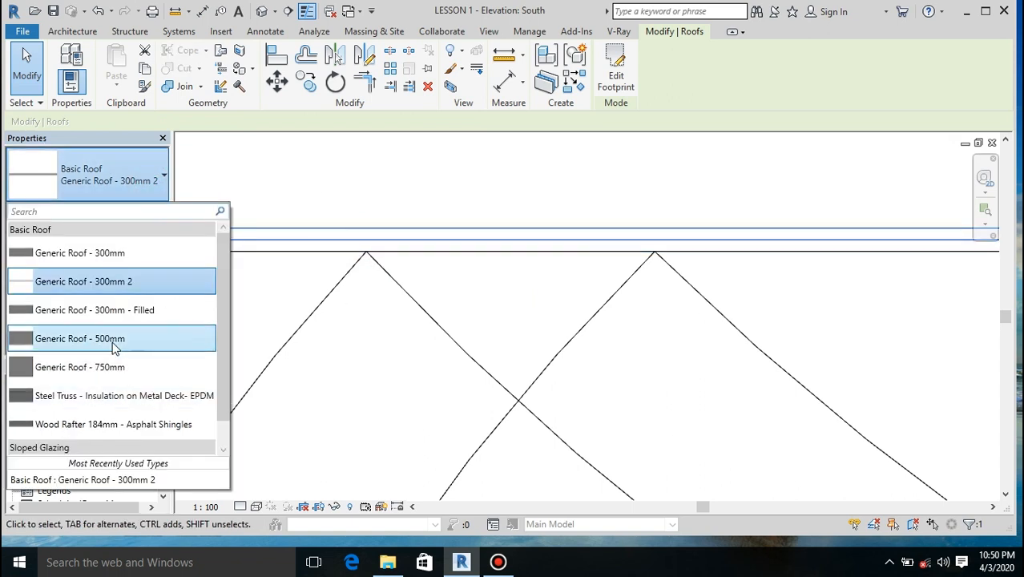
scroll(112, 337, down, 1)
click(108, 442)
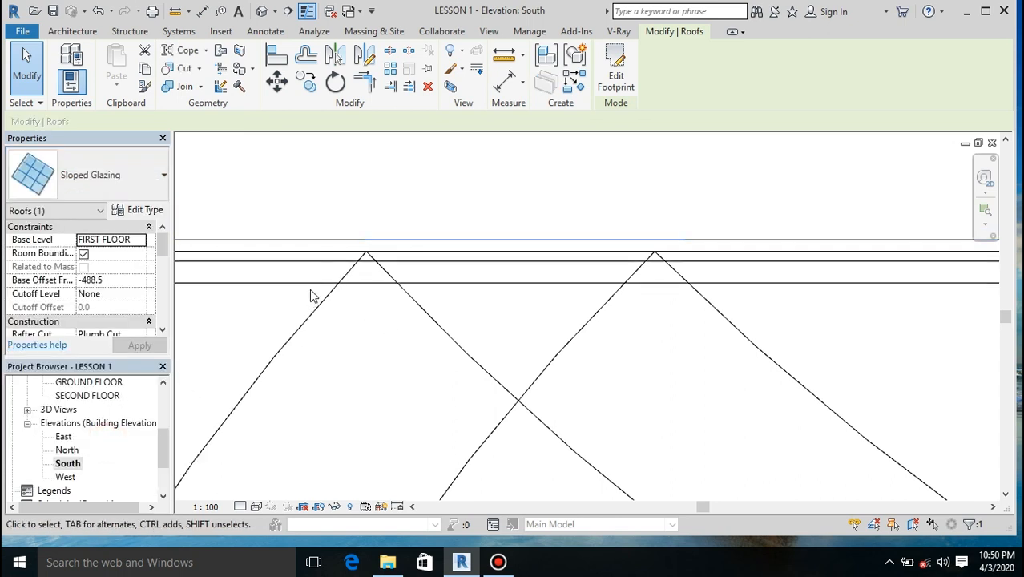
click(277, 80)
scroll(472, 332, down, 1)
scroll(472, 332, down, 3)
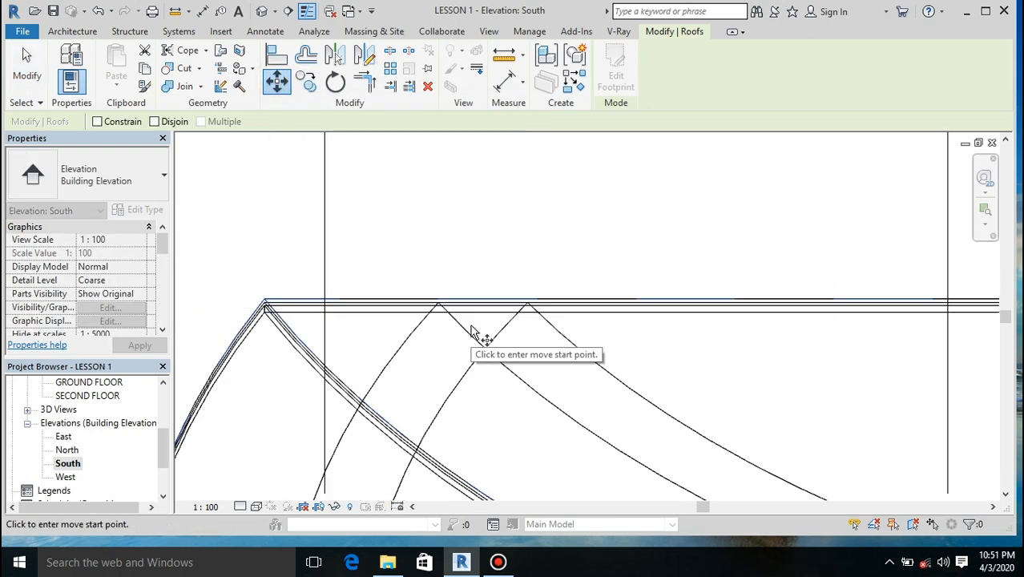
scroll(340, 329, up, 4)
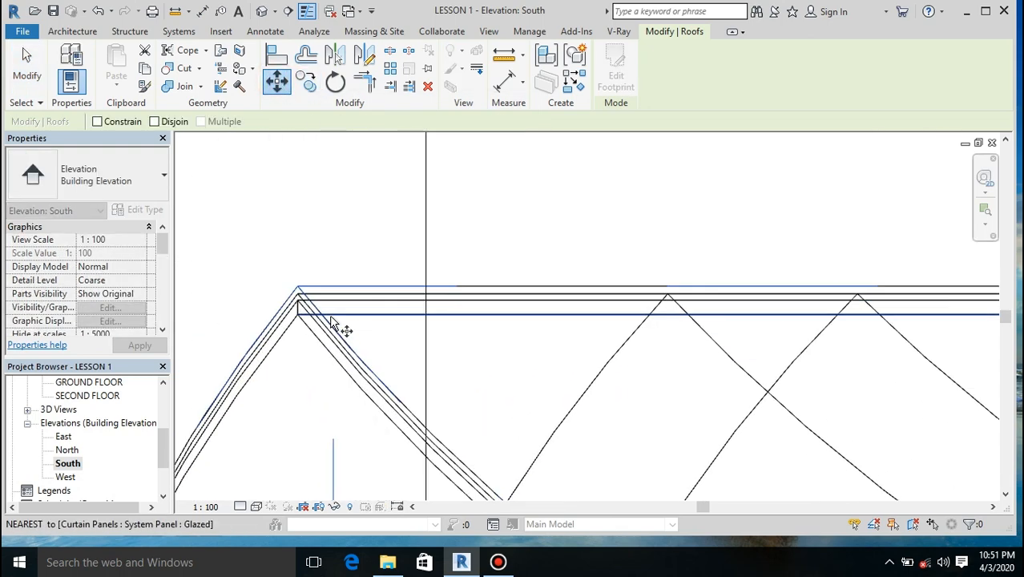
scroll(462, 350, down, 3)
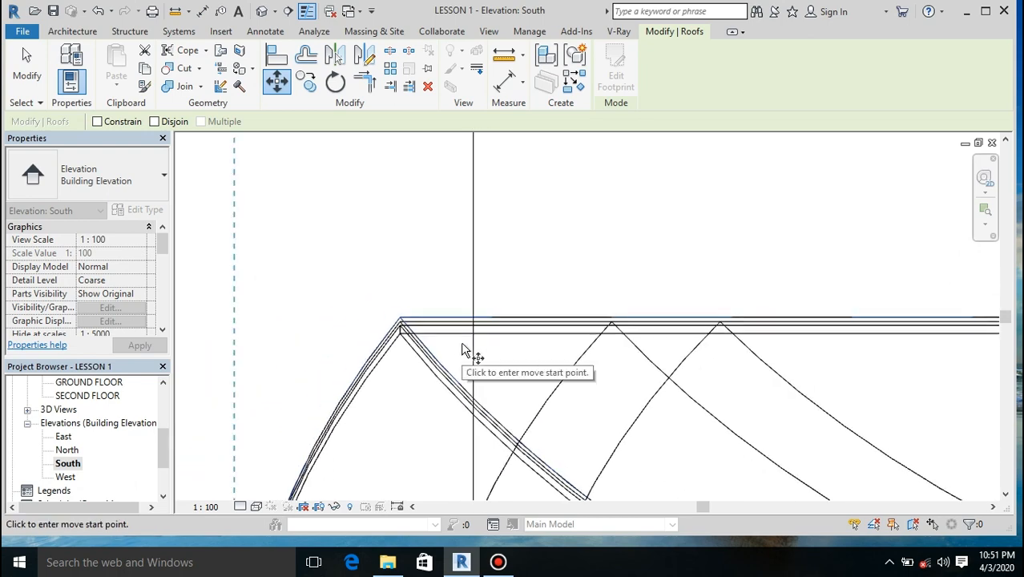
scroll(477, 258, up, 4)
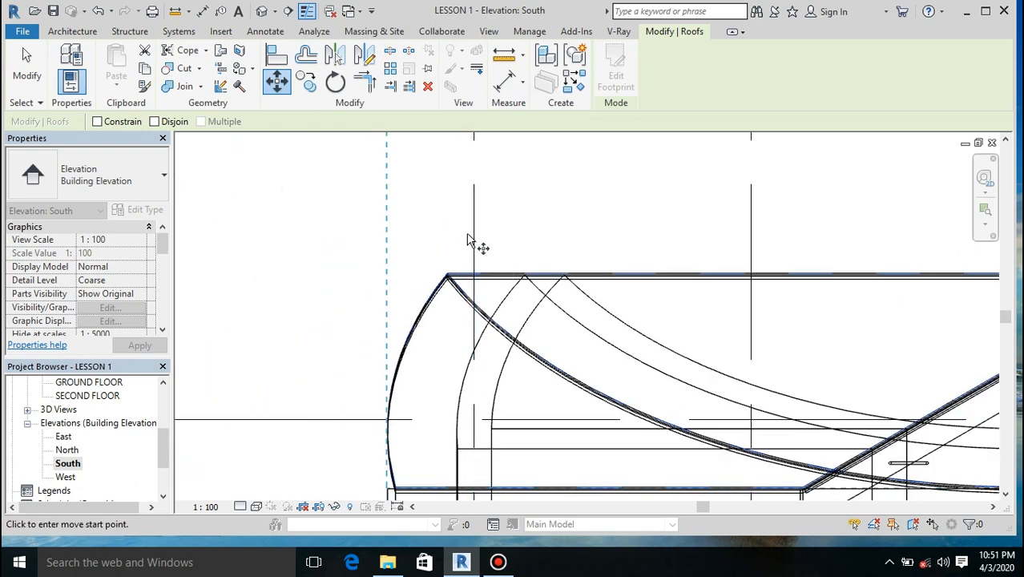
key(Escape)
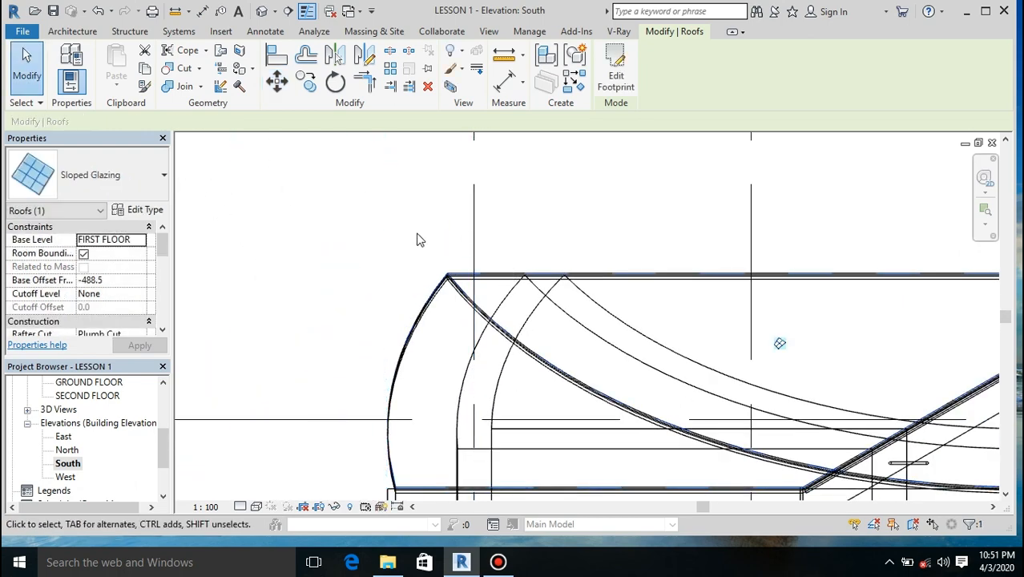
Step: In the Sloped Glazing type properties, set the Grid 1 layout to Fixed Distance with a spacing of 500 mm
click(134, 209)
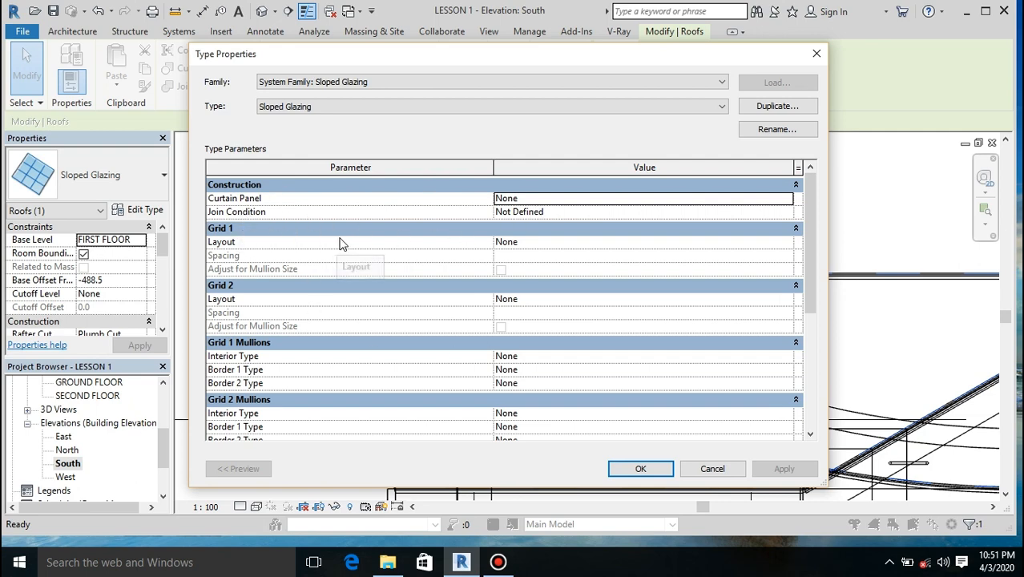
click(526, 243)
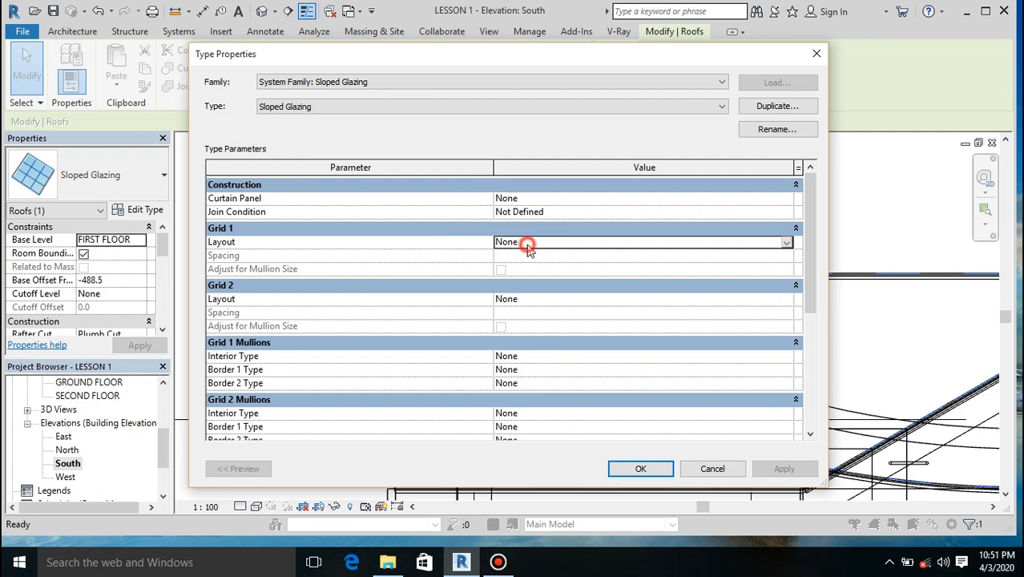
click(786, 243)
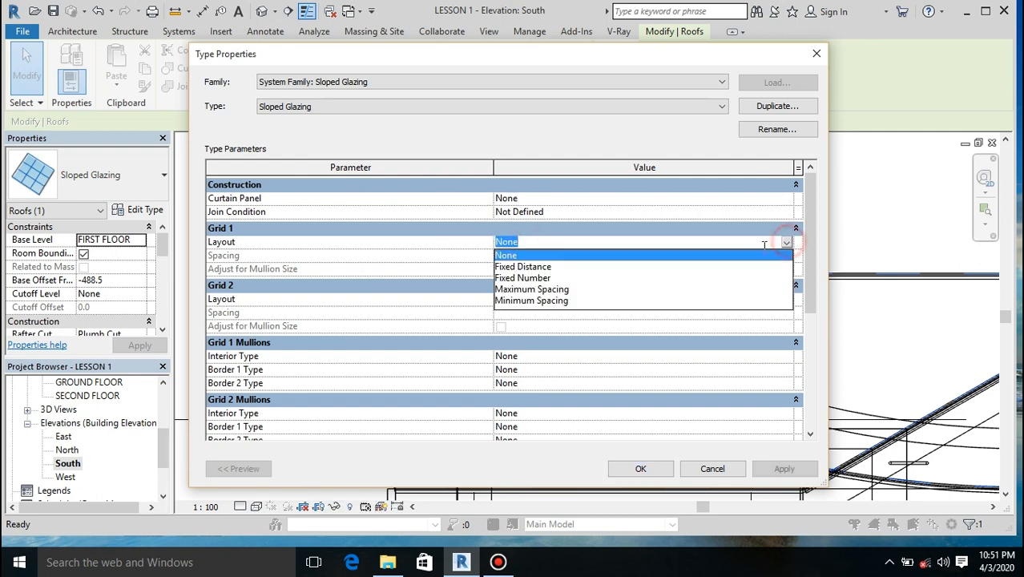
click(517, 266)
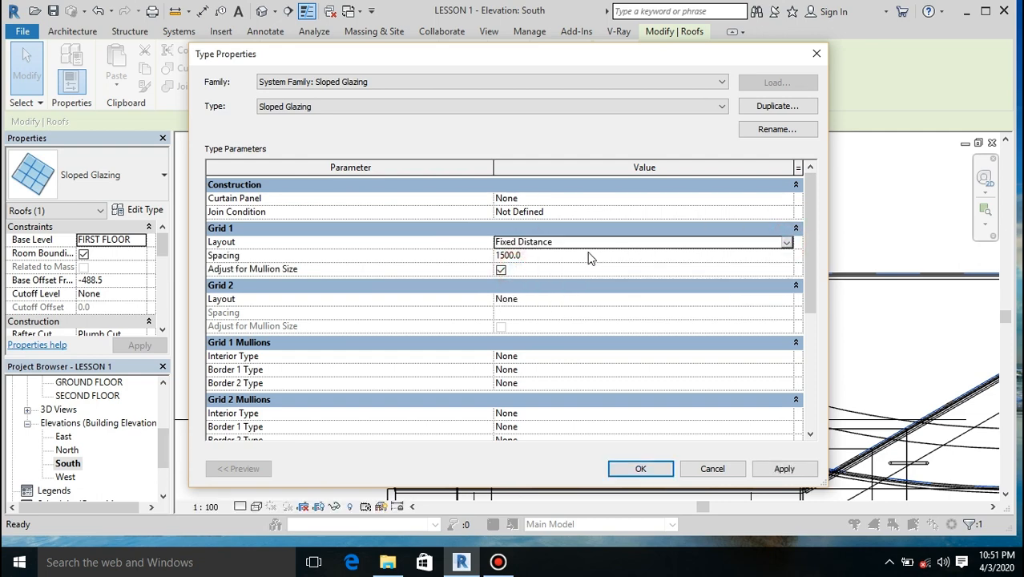
click(548, 258)
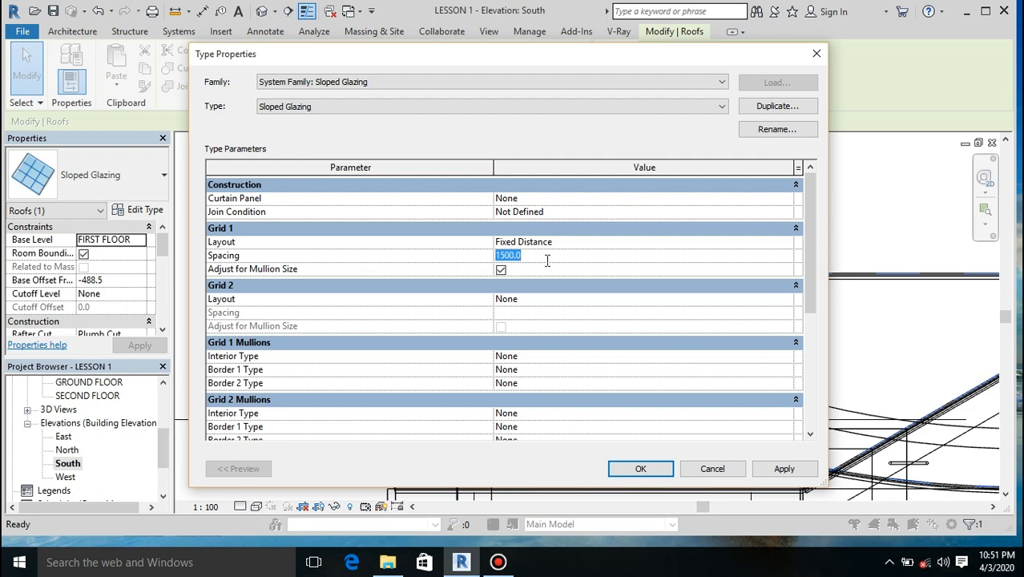
text(500)
key(Return)
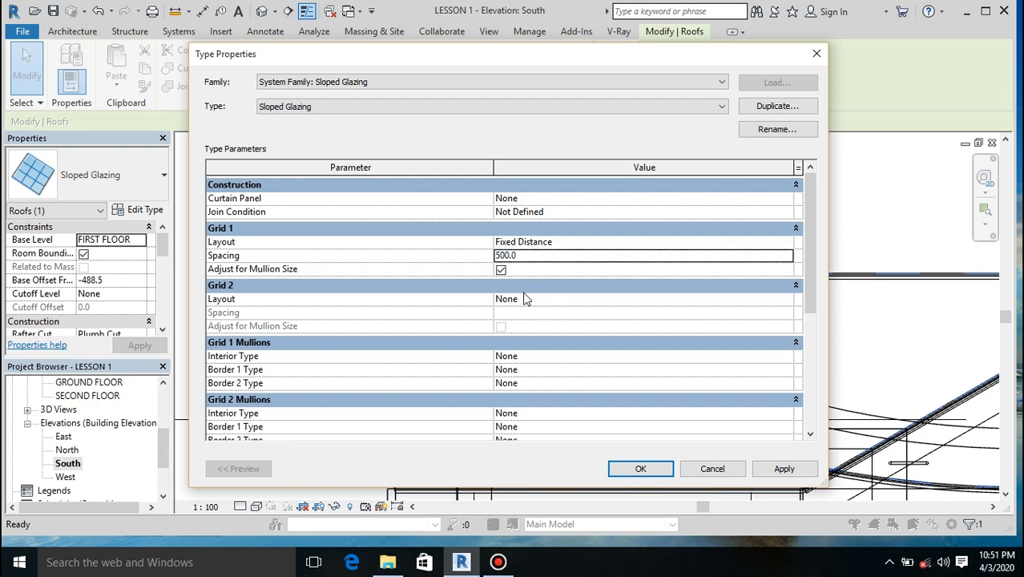
Step: In the Sloped Glazing type properties, set the Grid 2 layout to Fixed Distance with a spacing of 500 mm
click(522, 286)
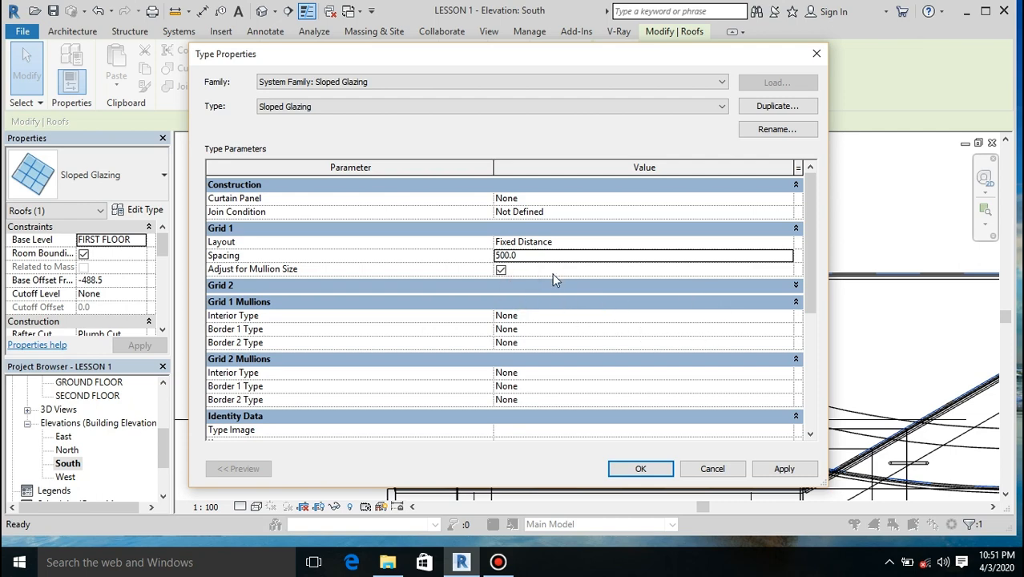
click(553, 290)
click(629, 306)
click(786, 299)
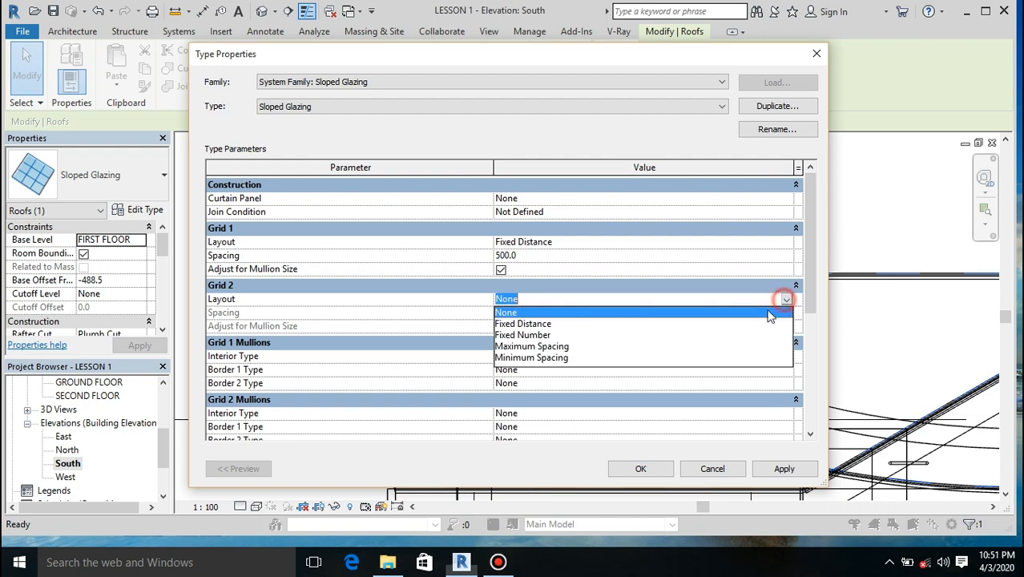
click(551, 323)
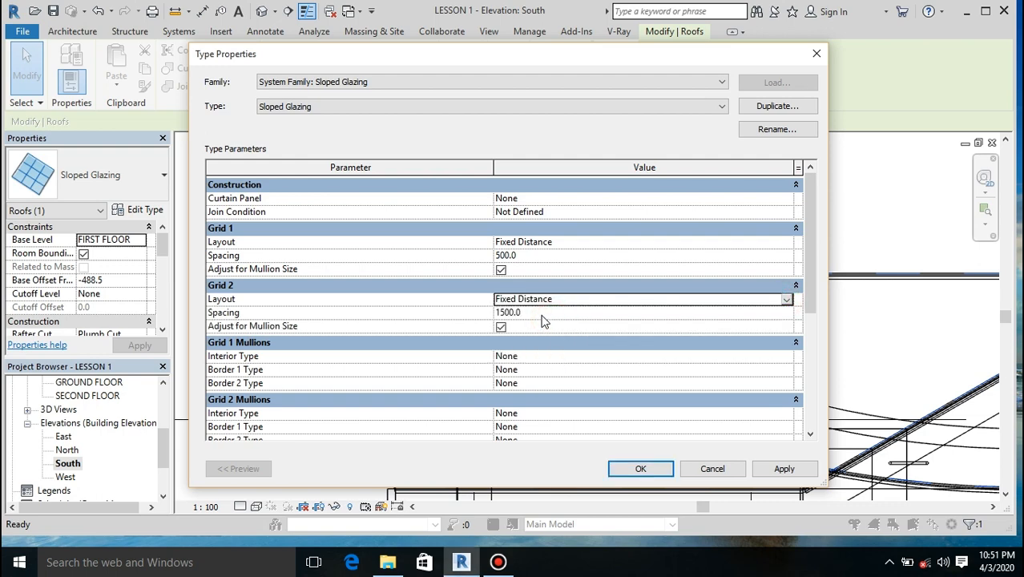
click(542, 313)
text(4)
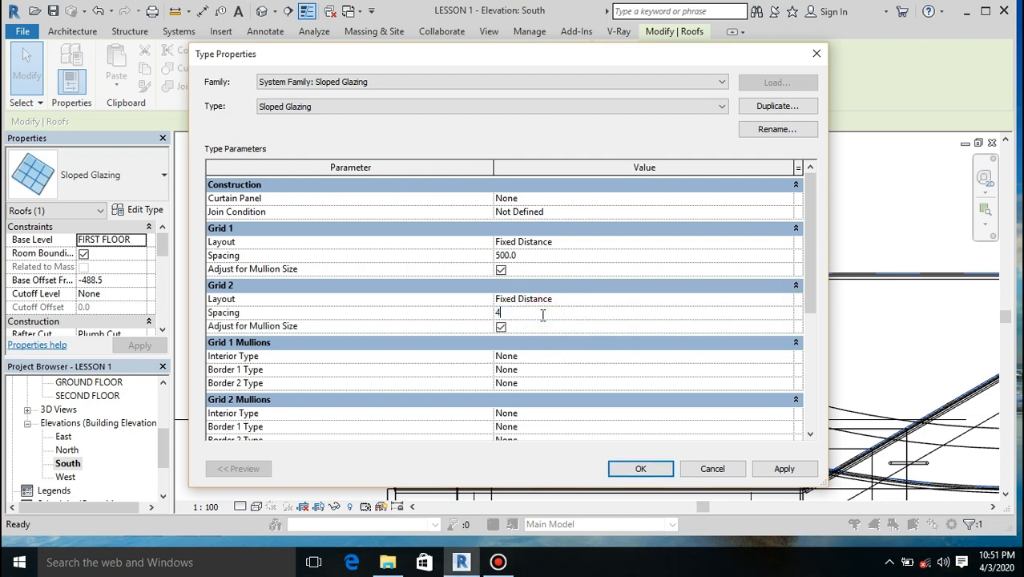
text(00)
key(BackSpace)
key(BackSpace)
text(500)
Step: Set the Grid 1 interior, border 1 and border 2 mullions to Rectangular Mullion : 30mm Square
click(541, 356)
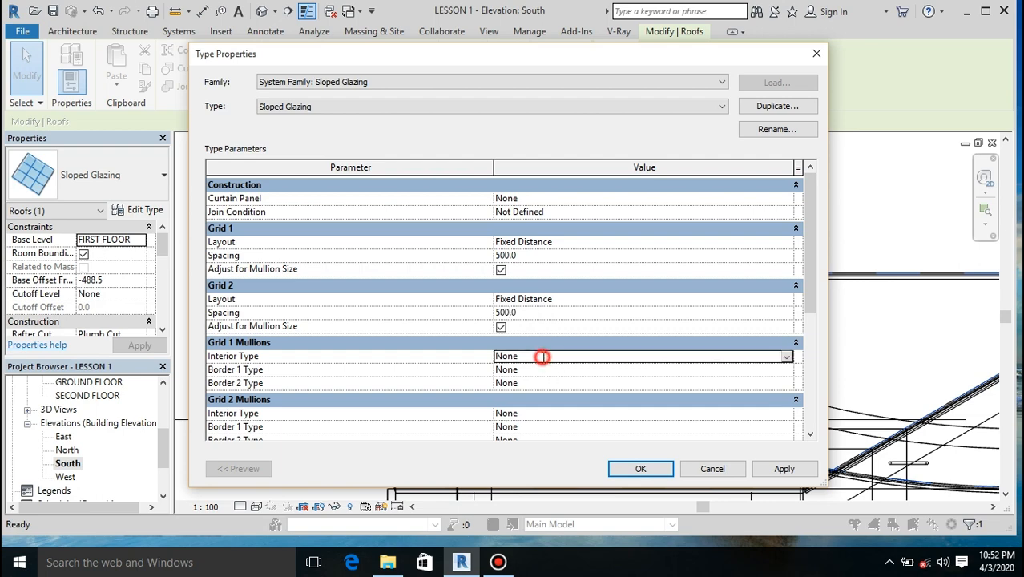
click(787, 355)
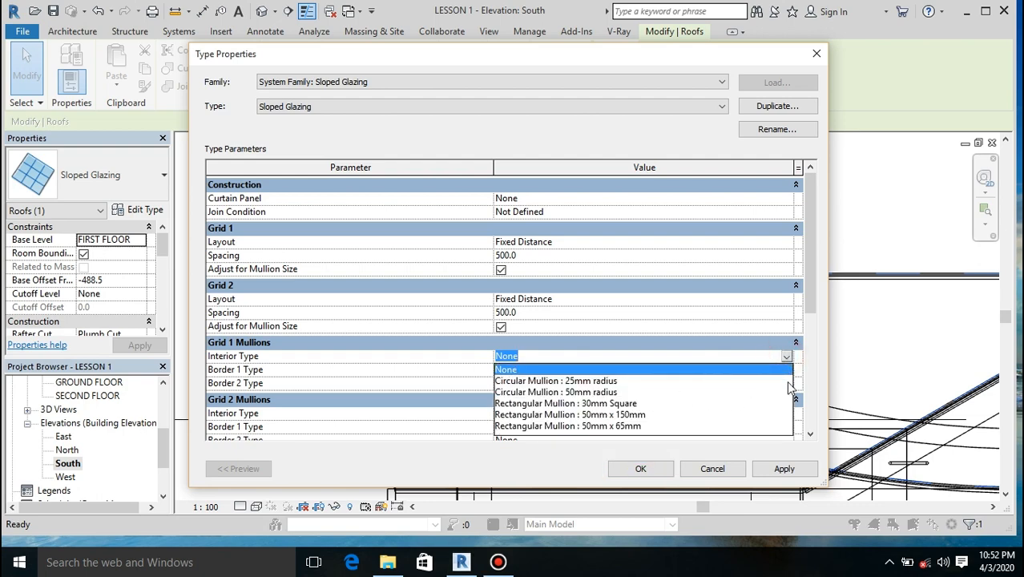
click(616, 403)
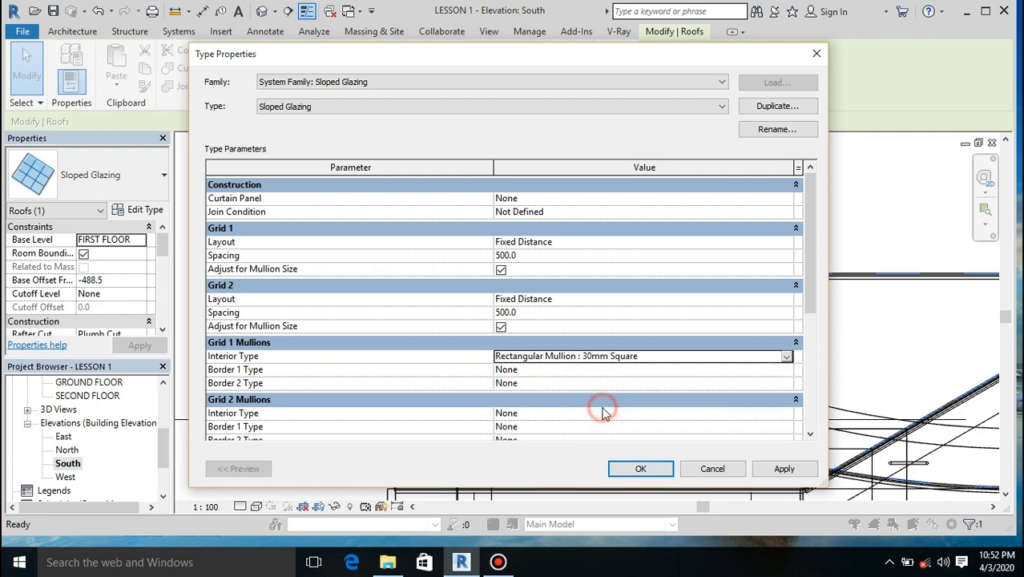
click(553, 370)
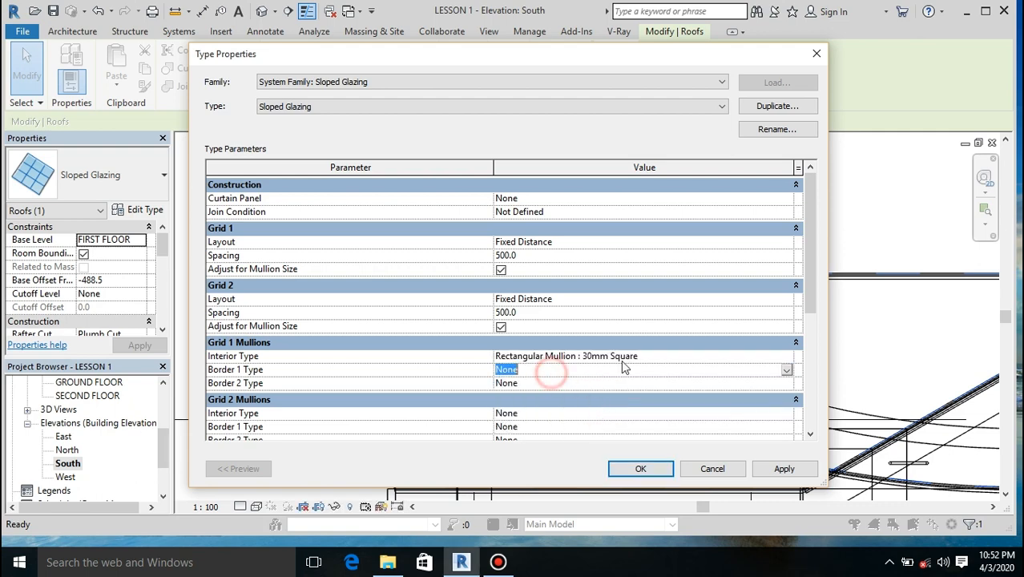
click(785, 369)
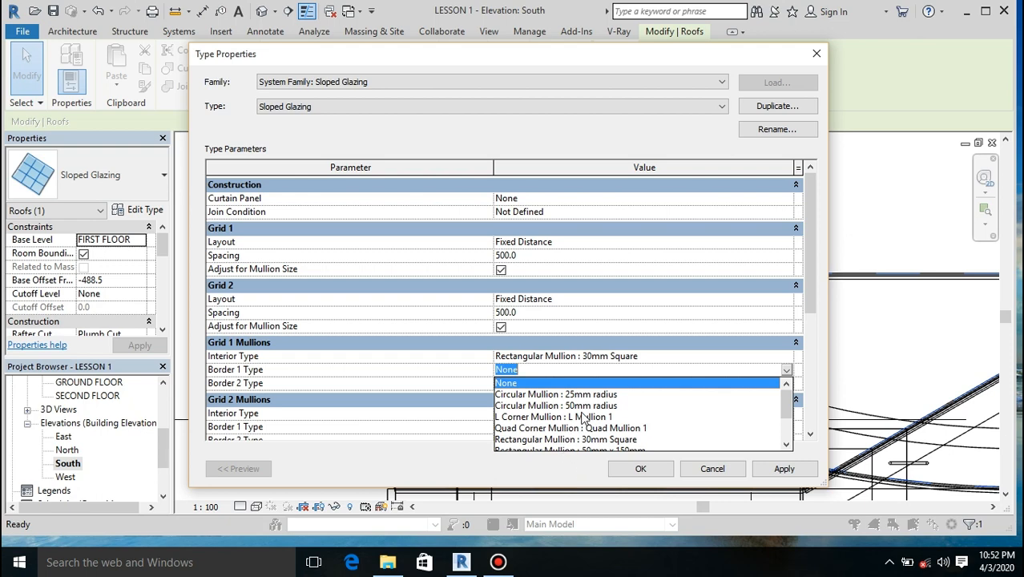
scroll(588, 419, down, 2)
scroll(591, 419, up, 1)
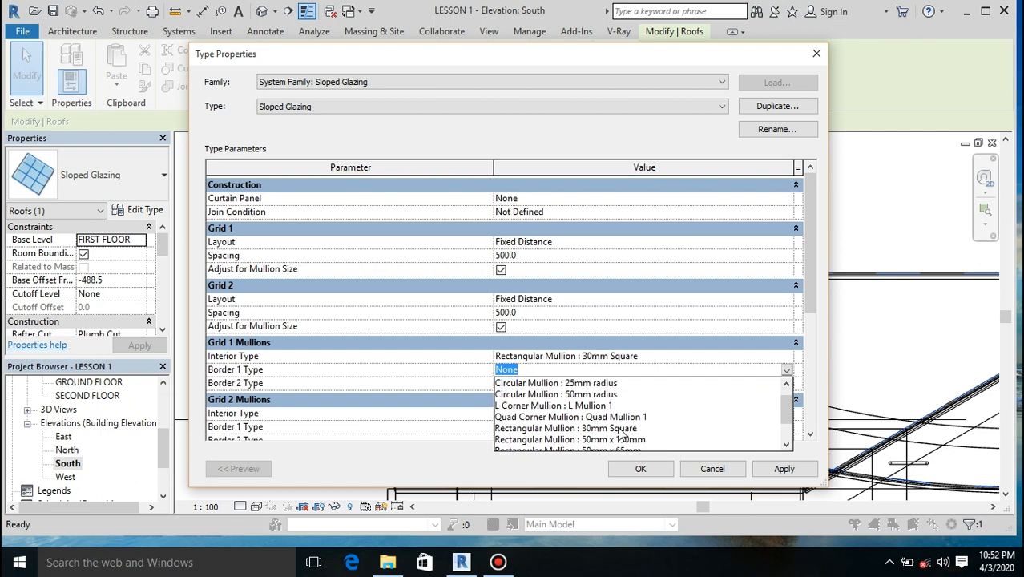
click(618, 429)
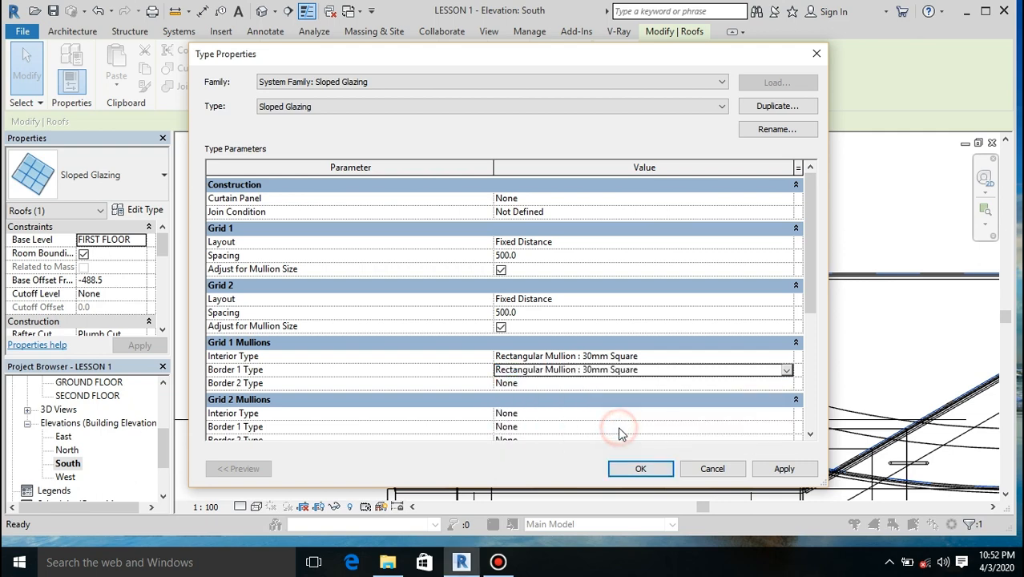
click(575, 383)
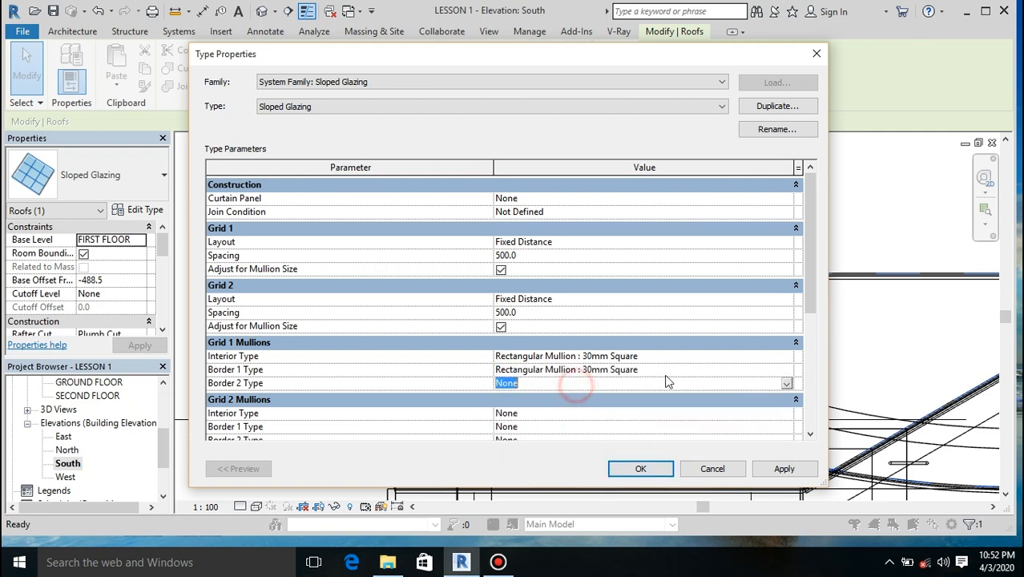
click(786, 384)
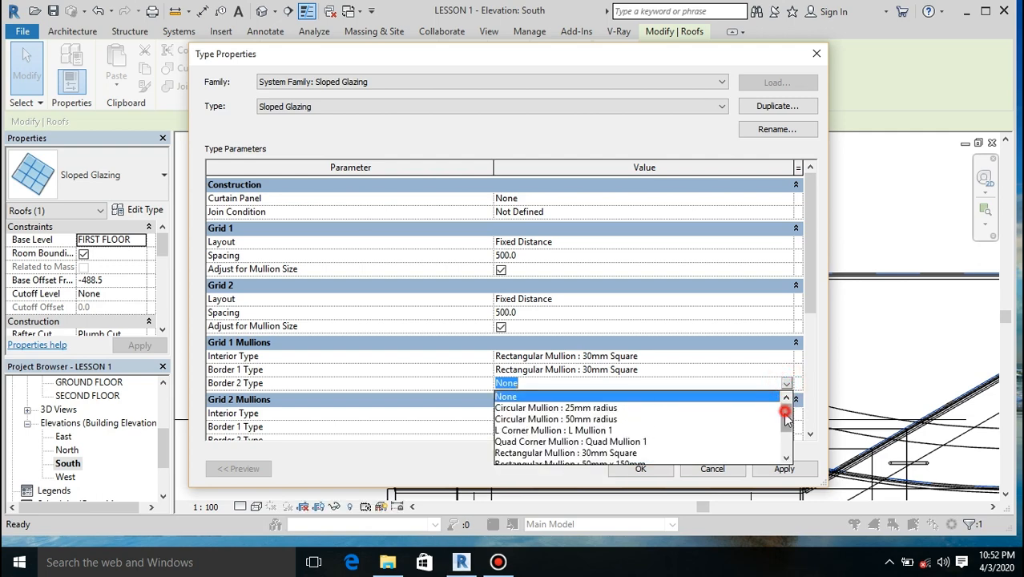
drag(785, 416, 785, 426)
click(609, 437)
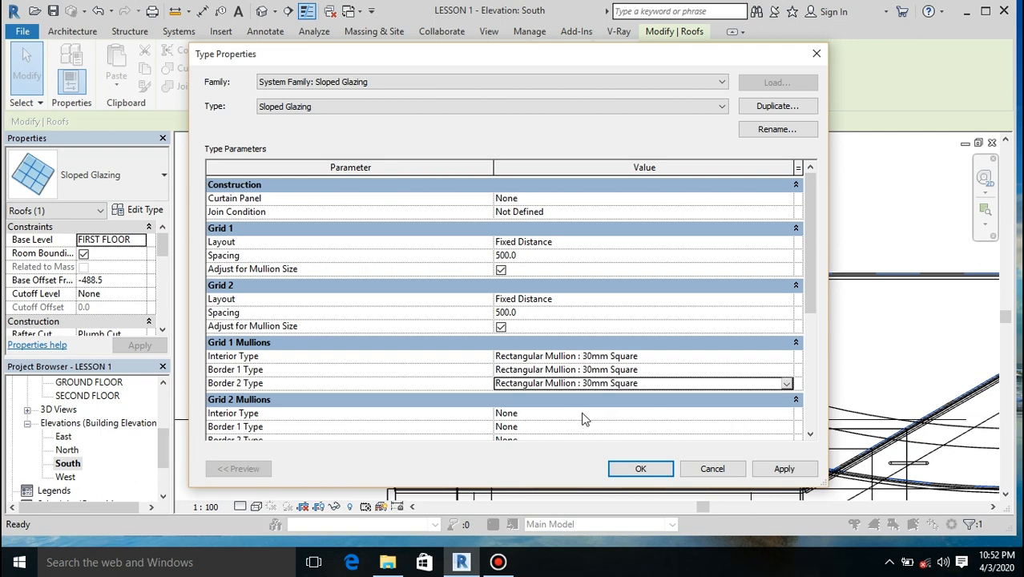
Step: Set the Grid 2 interior, border 1 and border 2 mullions to Rectangular Mullion : 30mm Square and apply the type properties
drag(806, 306, 806, 331)
click(564, 371)
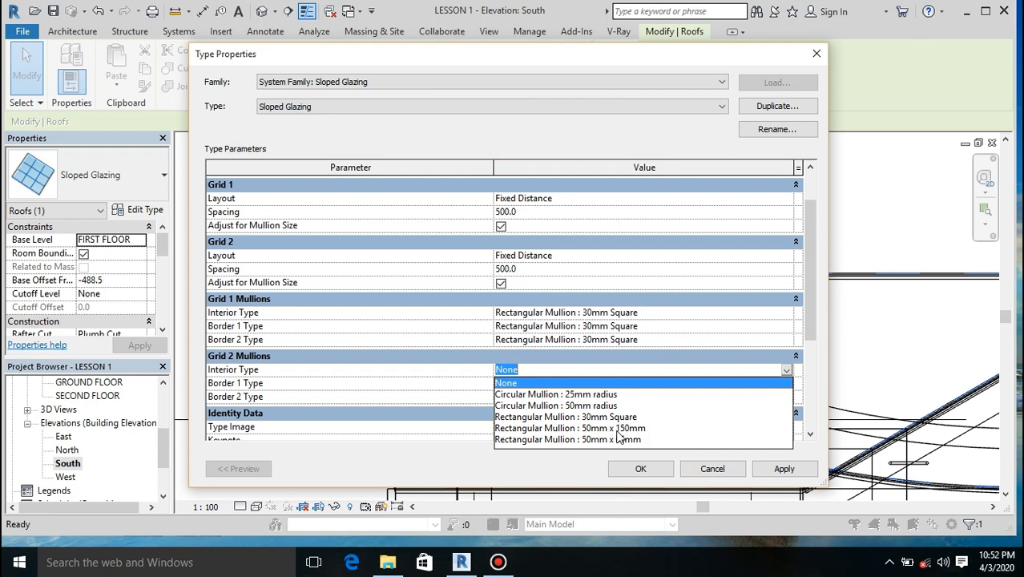
click(599, 417)
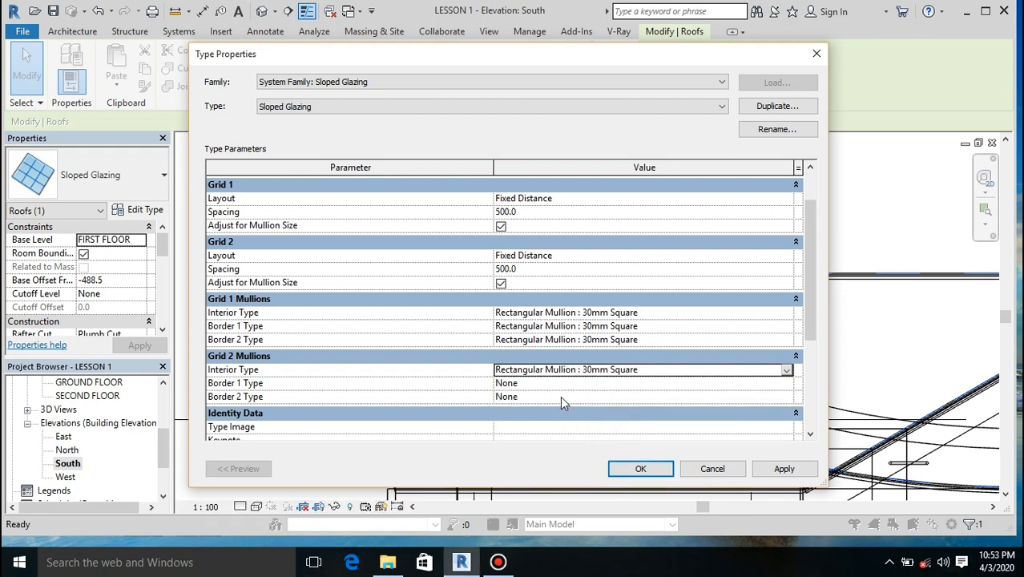
click(641, 383)
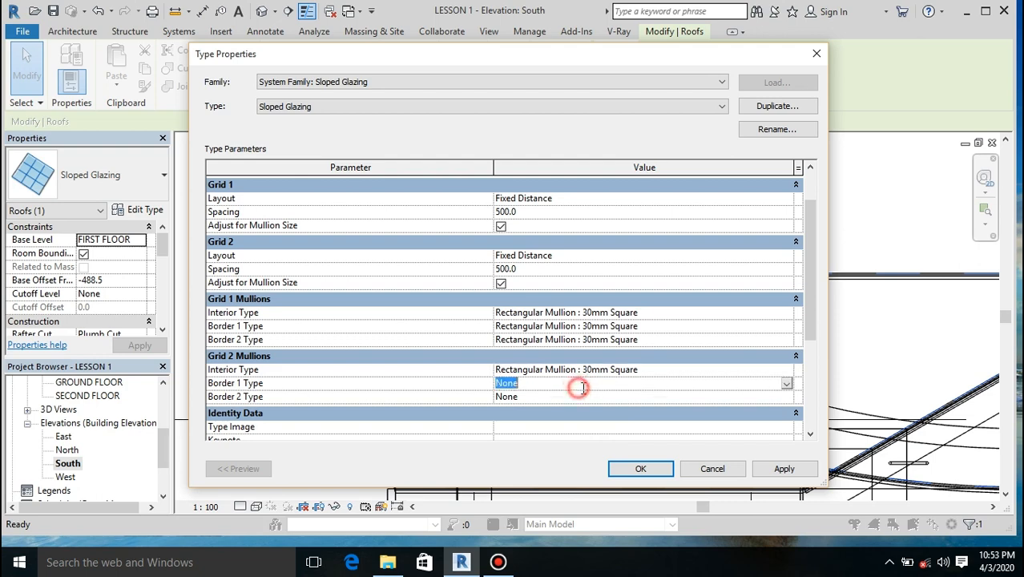
click(785, 383)
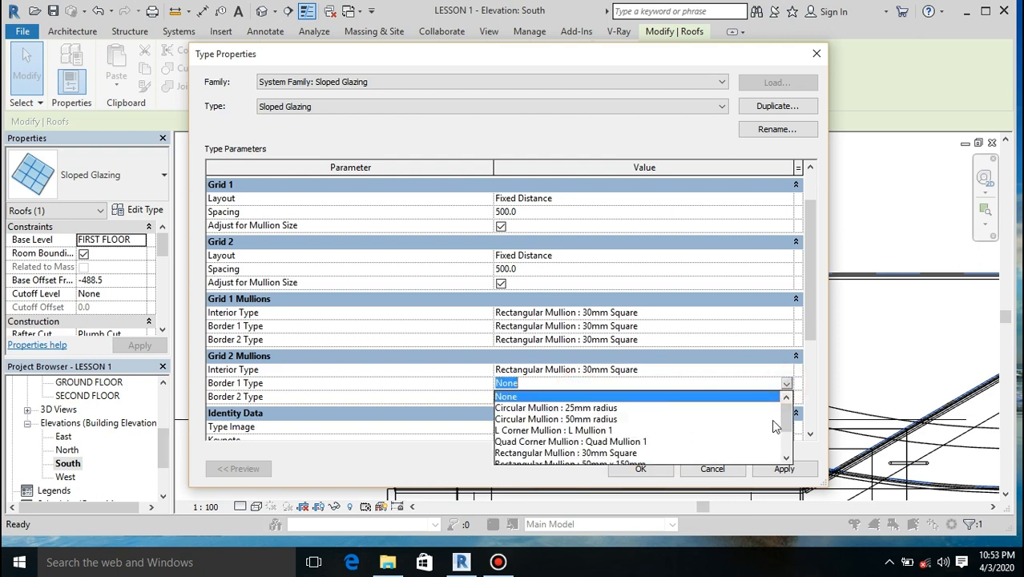
drag(783, 418, 786, 442)
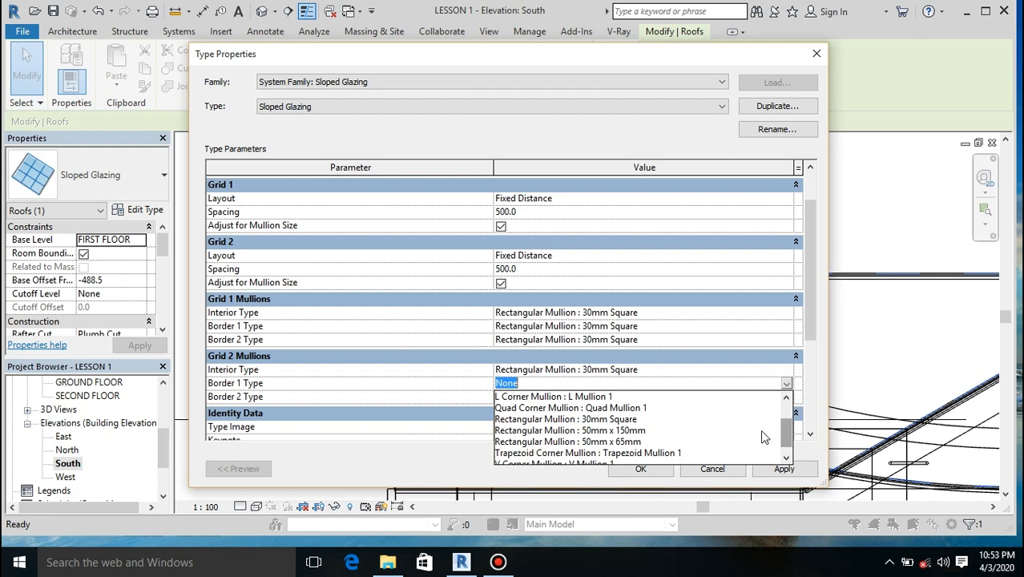
click(591, 421)
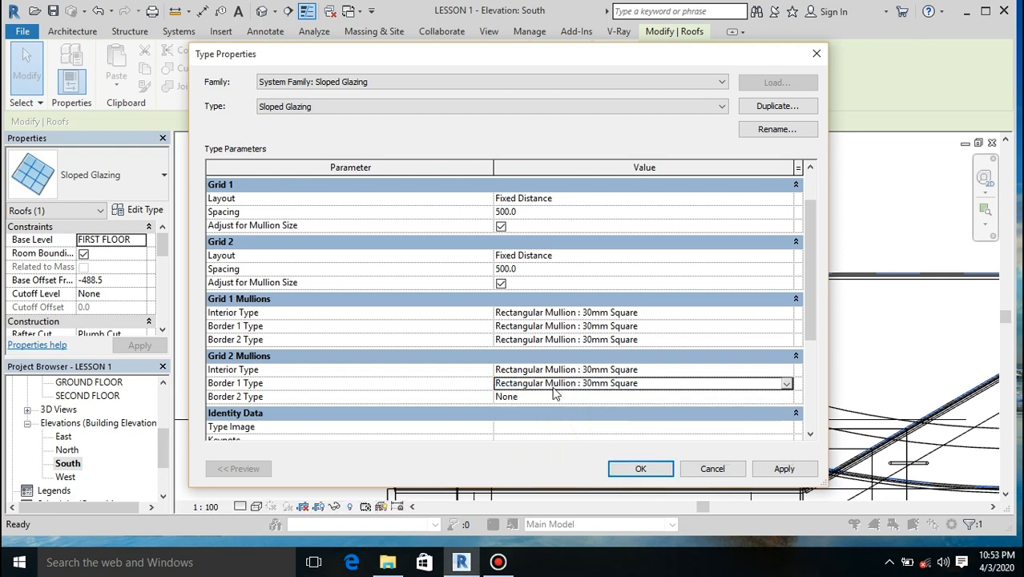
click(563, 396)
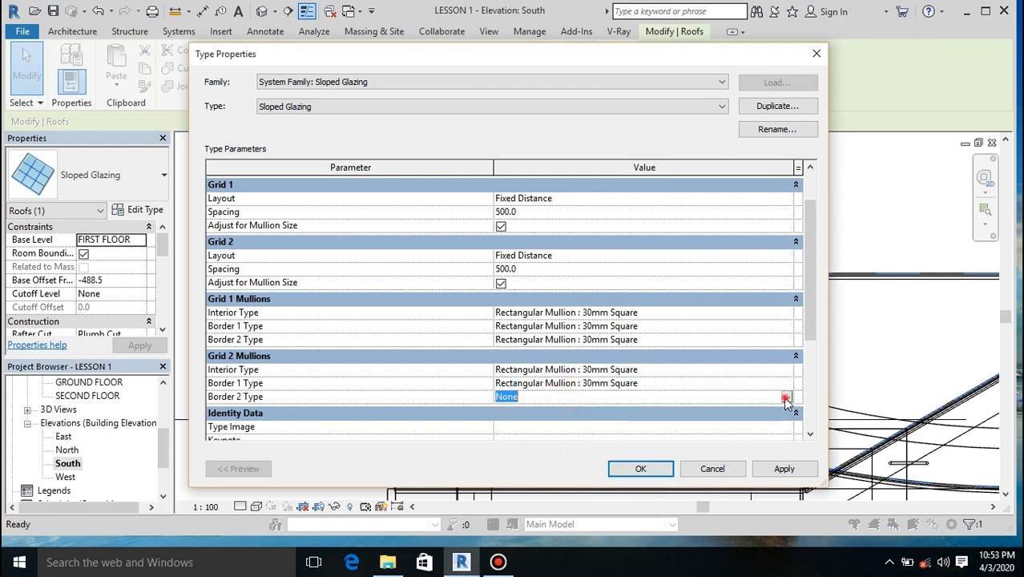
click(785, 398)
drag(785, 437, 786, 443)
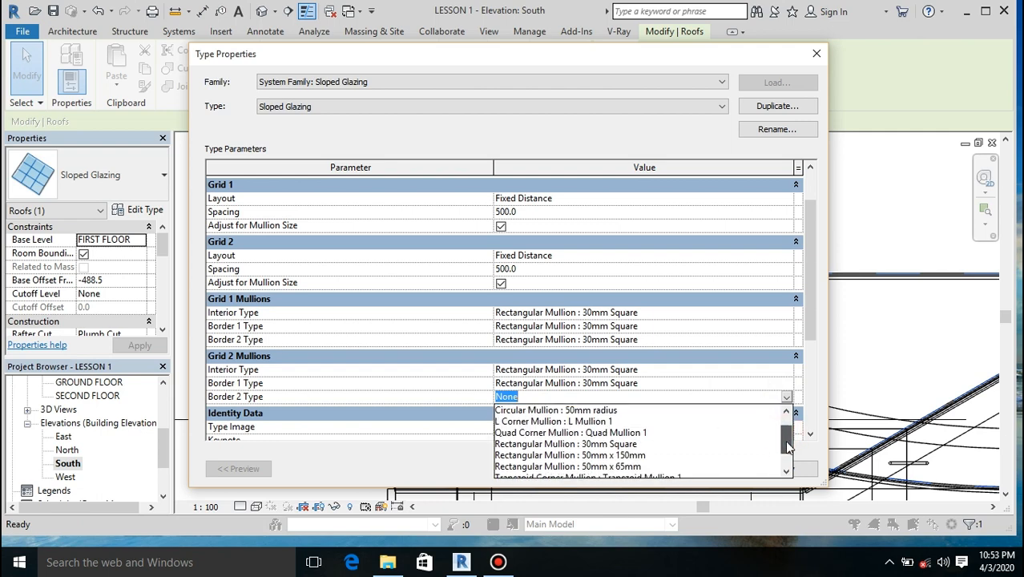
click(616, 446)
drag(807, 337, 807, 405)
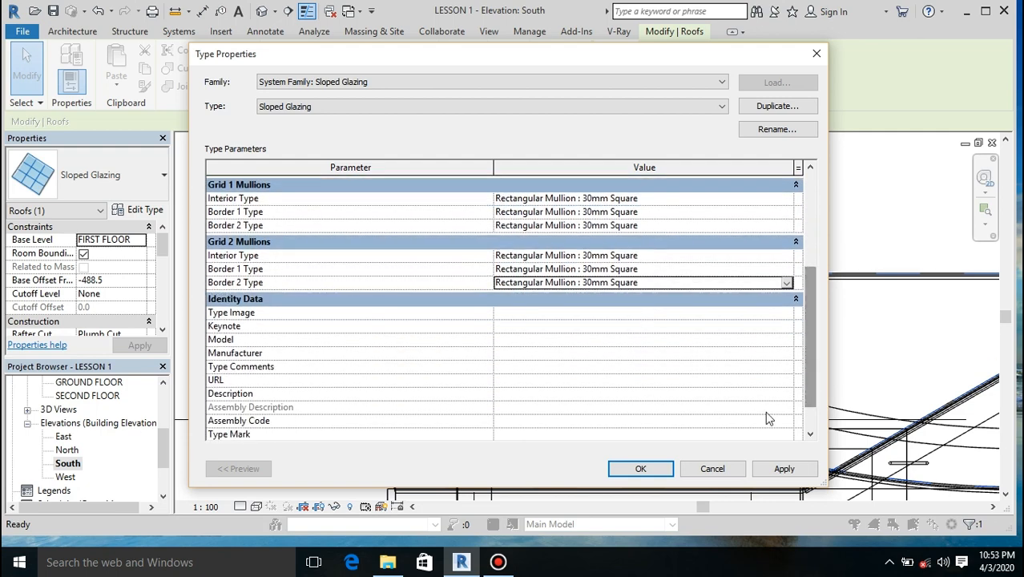
click(650, 469)
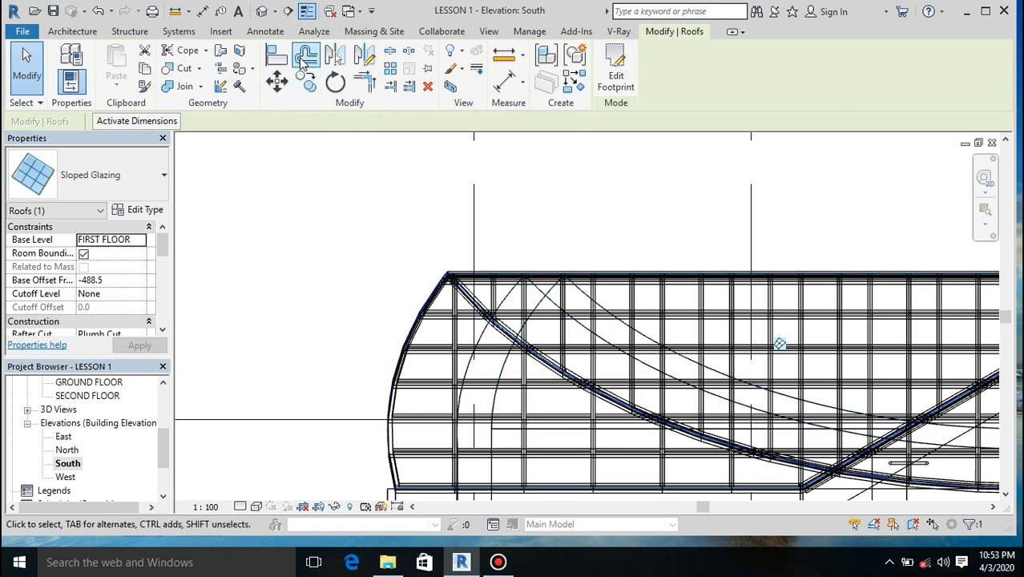
Step: Open the default 3D view and examine the gridded roof from the house's front-left corner, overall and in close-up
click(261, 12)
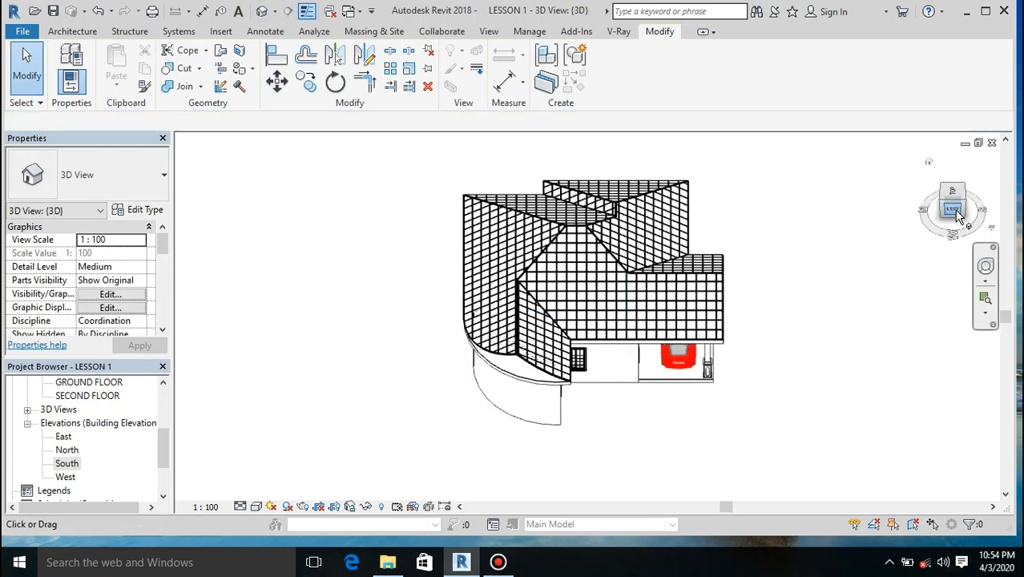
drag(948, 205, 966, 255)
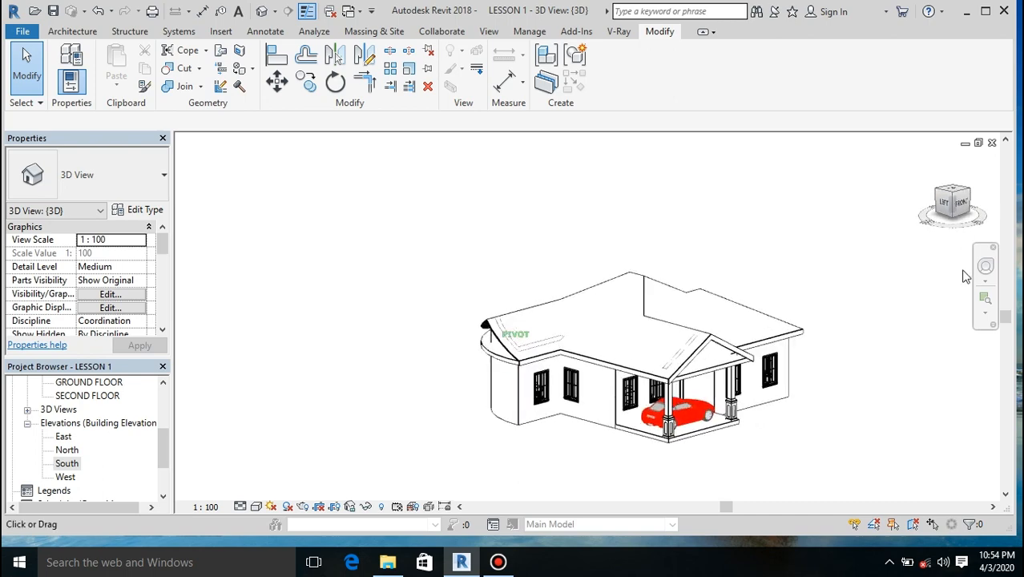
scroll(740, 370, up, 4)
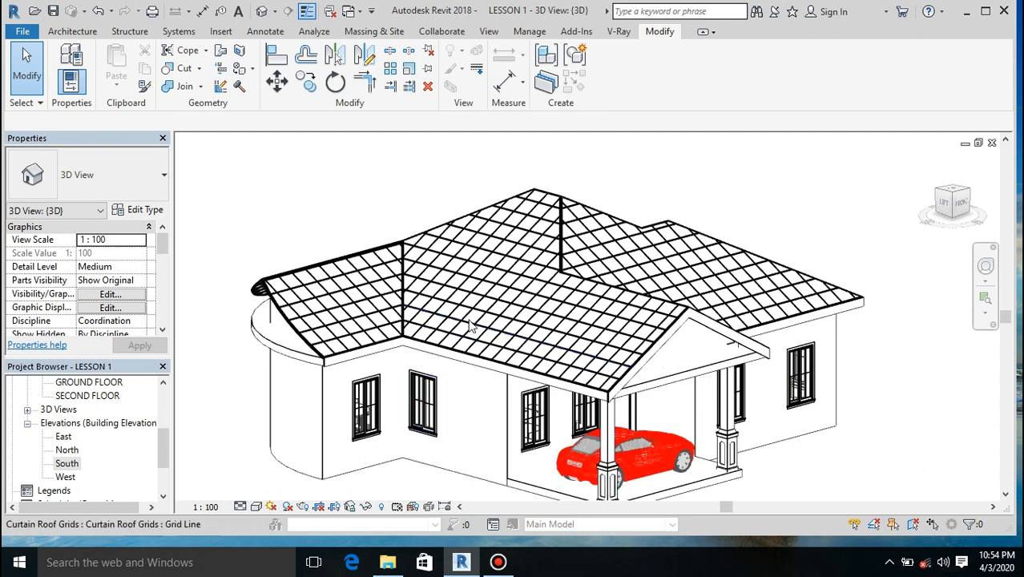
scroll(470, 324, down, 1)
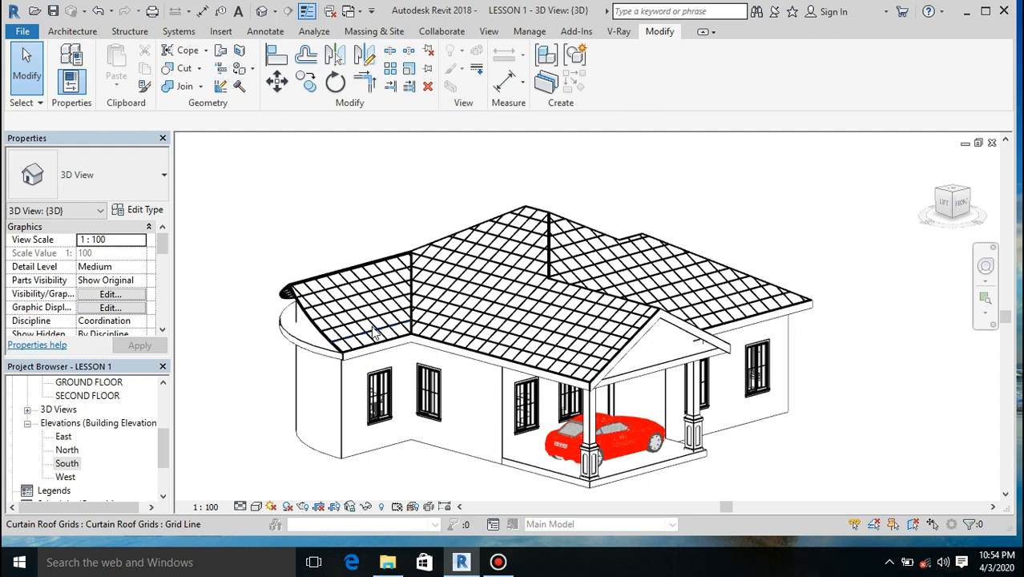
scroll(372, 333, up, 1)
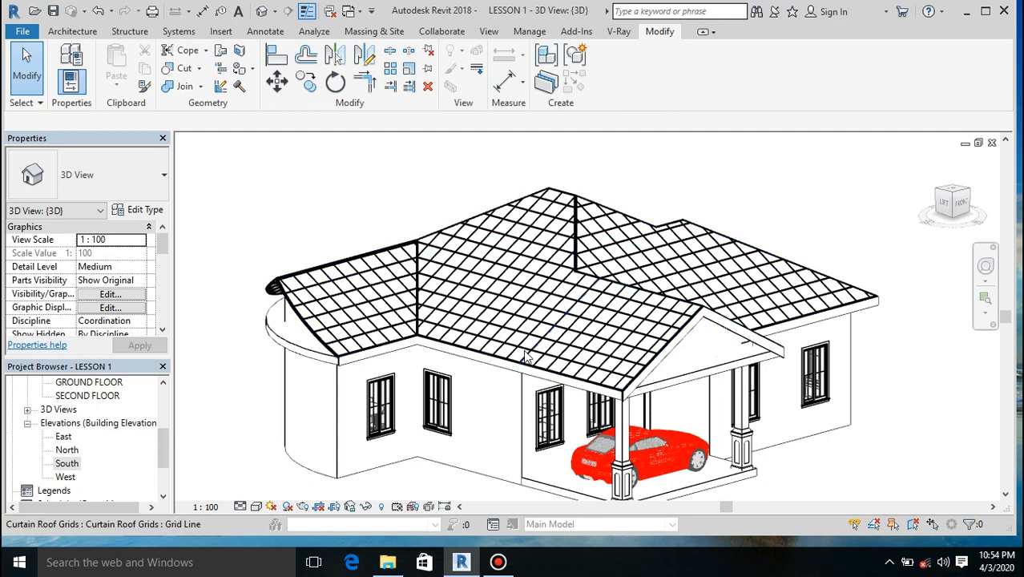
scroll(525, 358, up, 5)
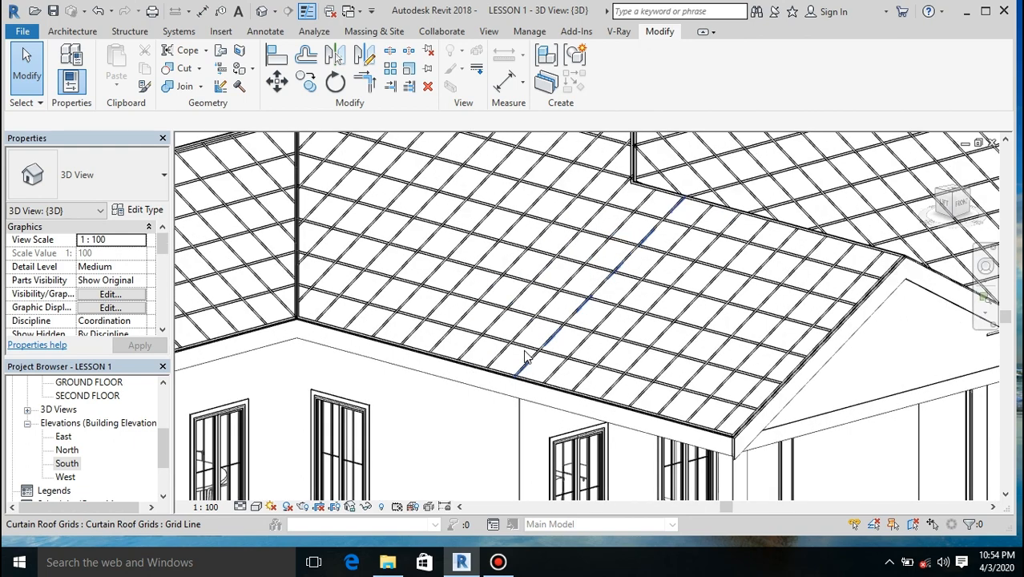
scroll(525, 358, down, 3)
scroll(525, 358, down, 2)
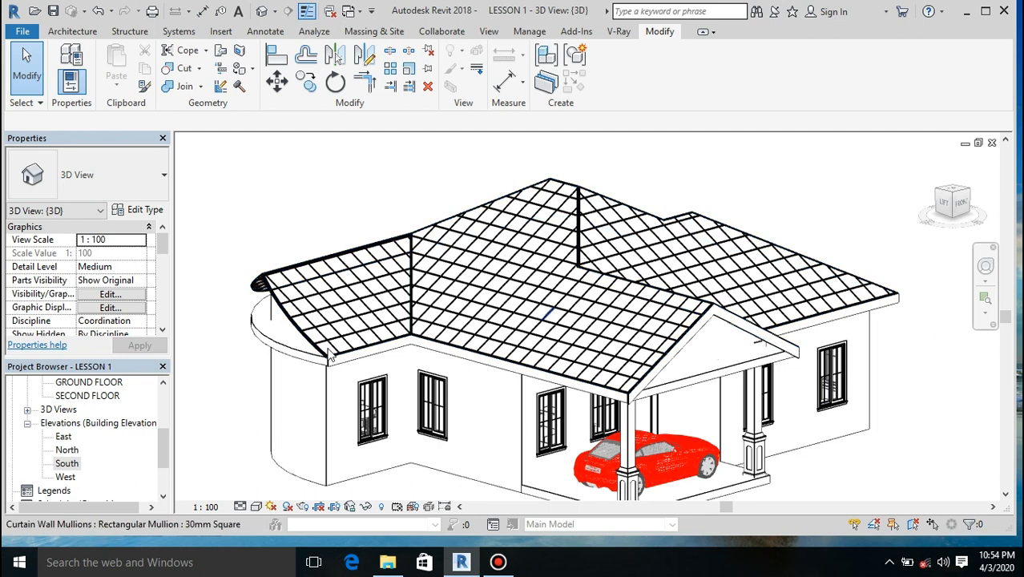
Step: Reopen the South elevation and set its visual style to Hidden Line, showing the whole facade
double_click(67, 463)
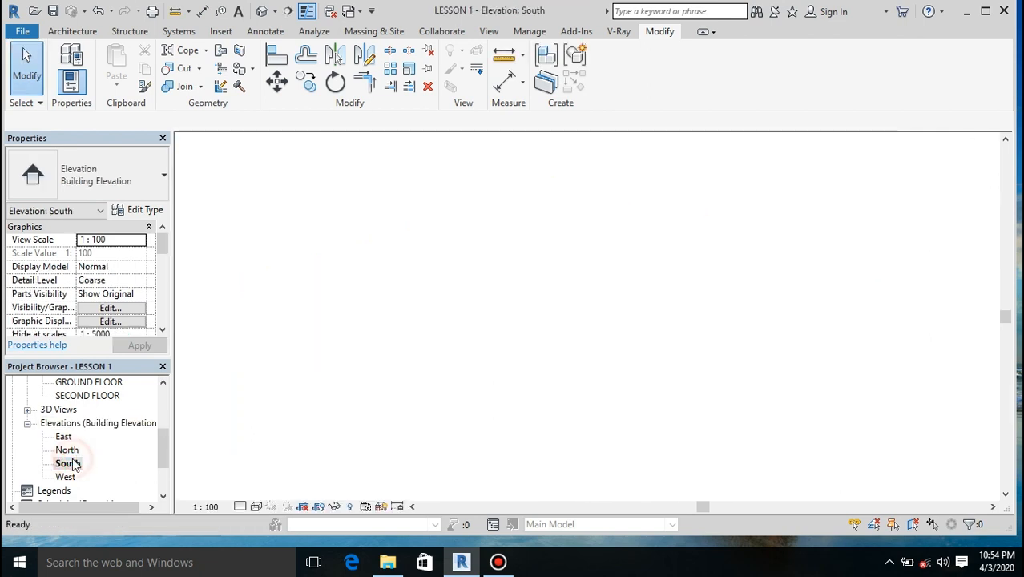
click(256, 507)
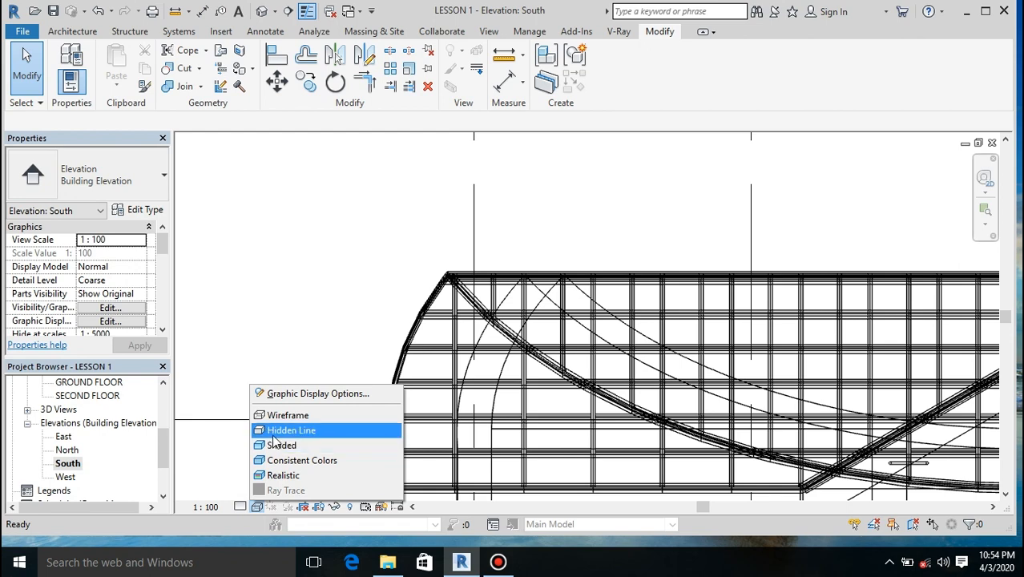
click(275, 431)
scroll(357, 332, down, 6)
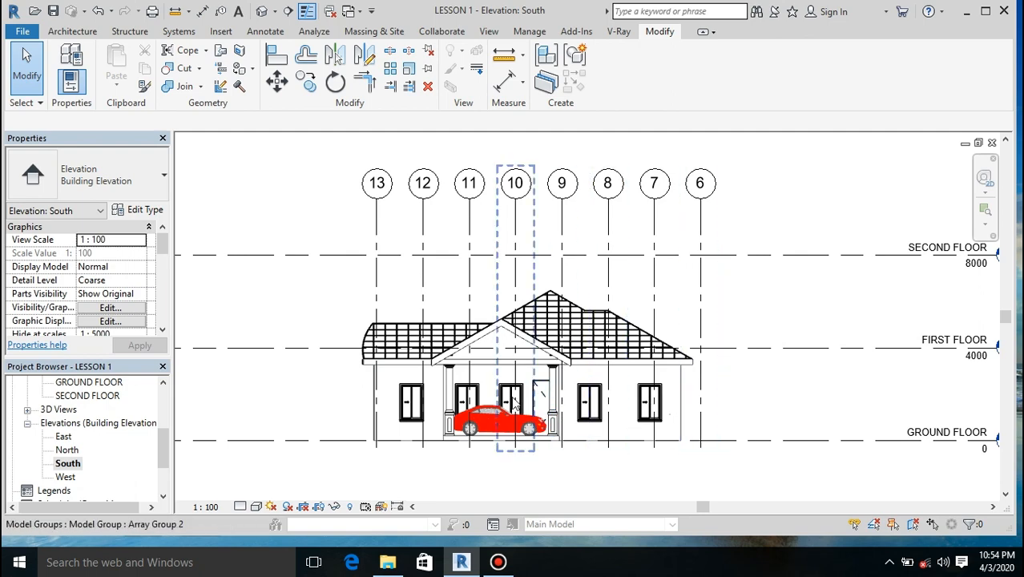
scroll(515, 406, up, 1)
scroll(515, 406, down, 1)
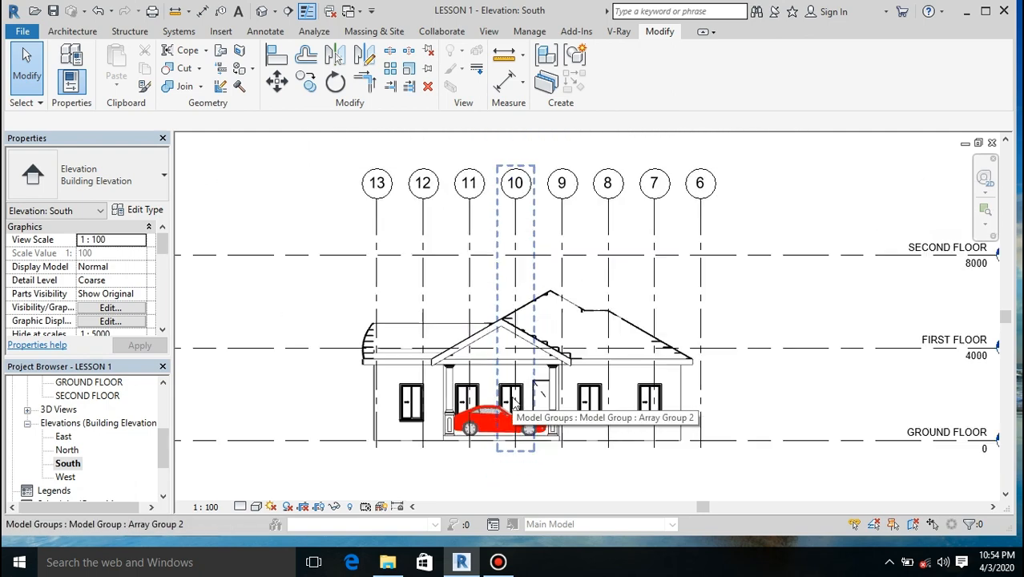